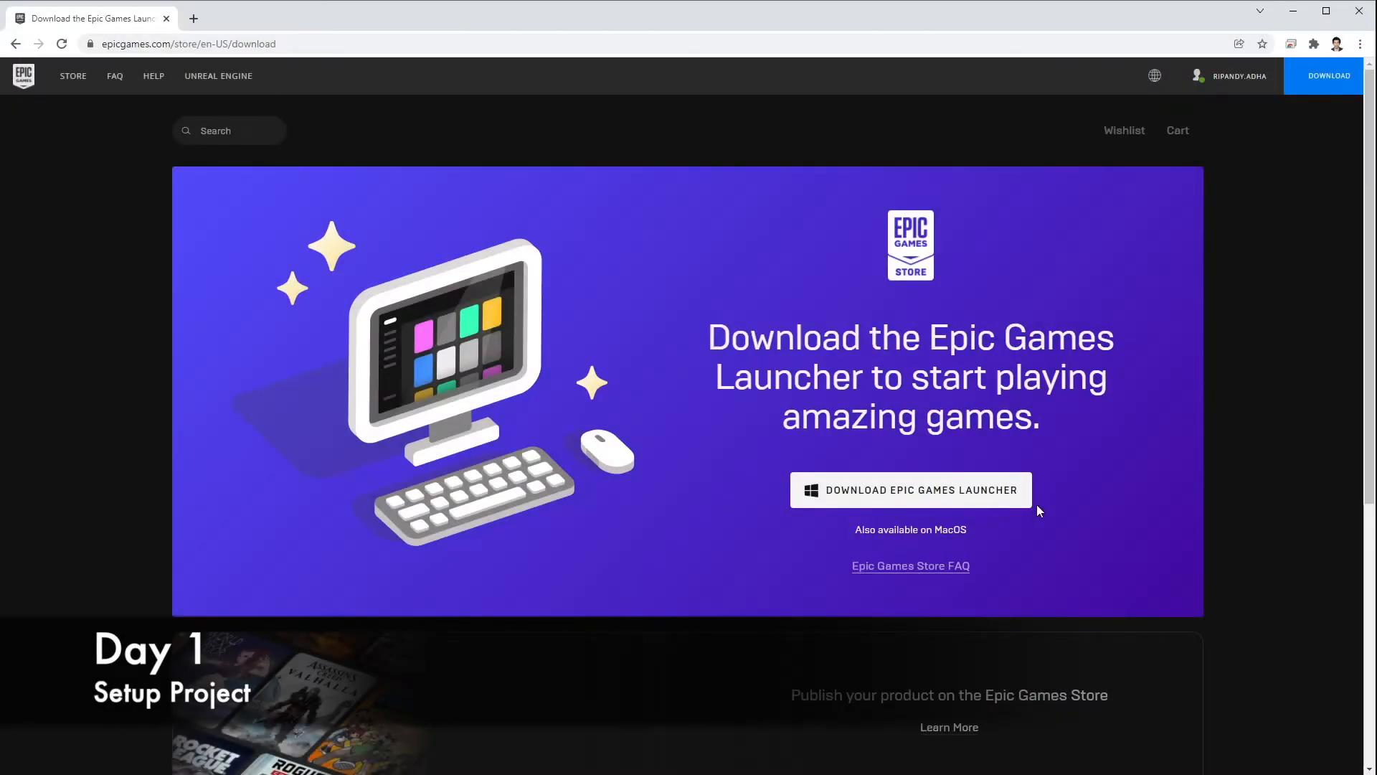
Step: Download and run the Epic Games Launcher installer and open the launcher's Unreal Engine library
click(990, 492)
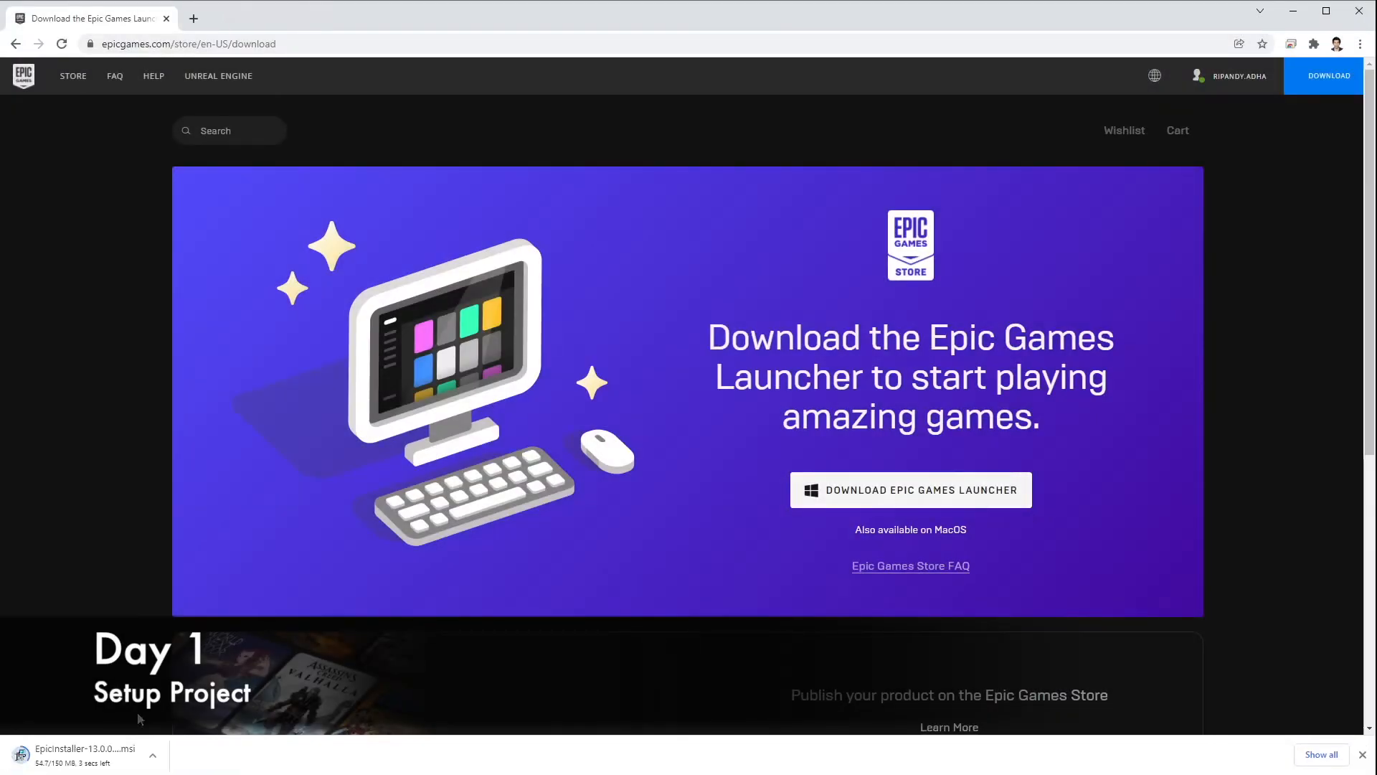
click(85, 757)
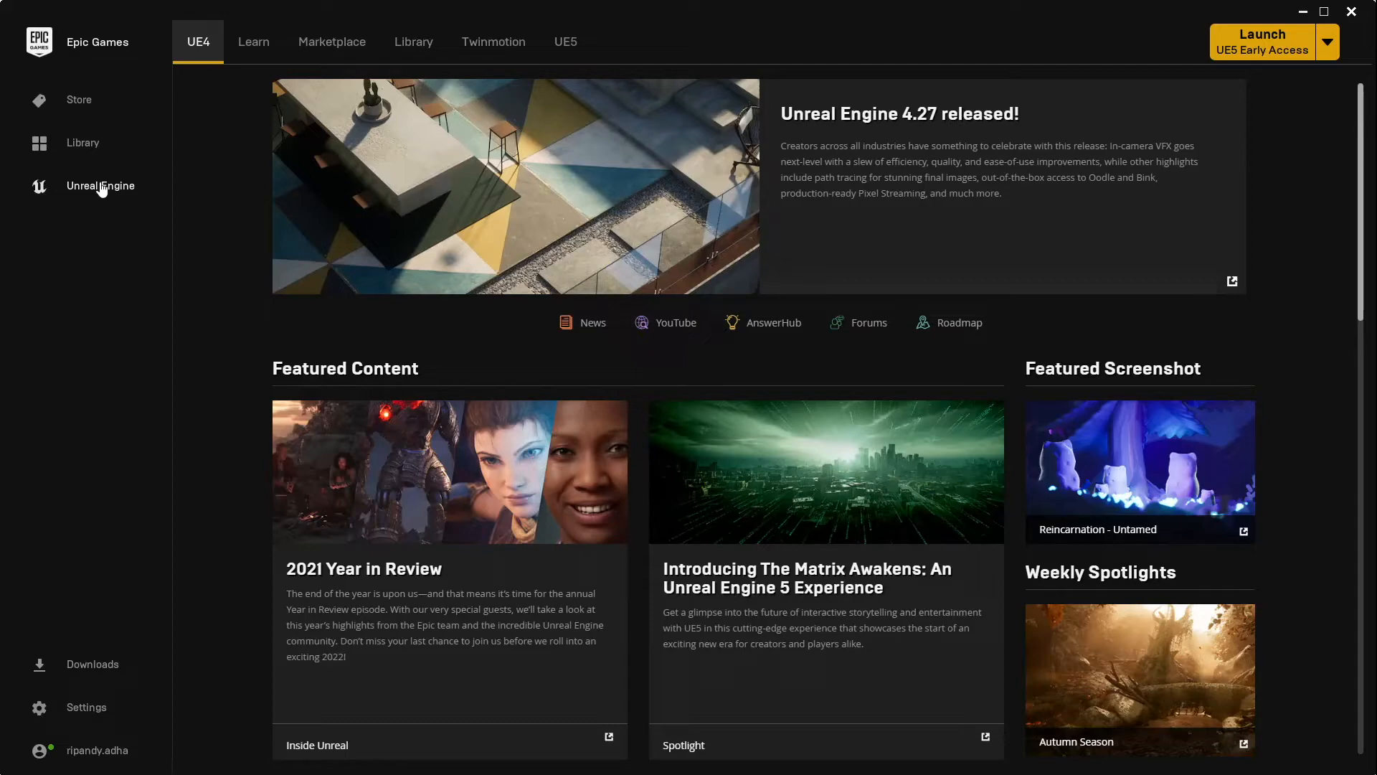
click(407, 51)
click(329, 102)
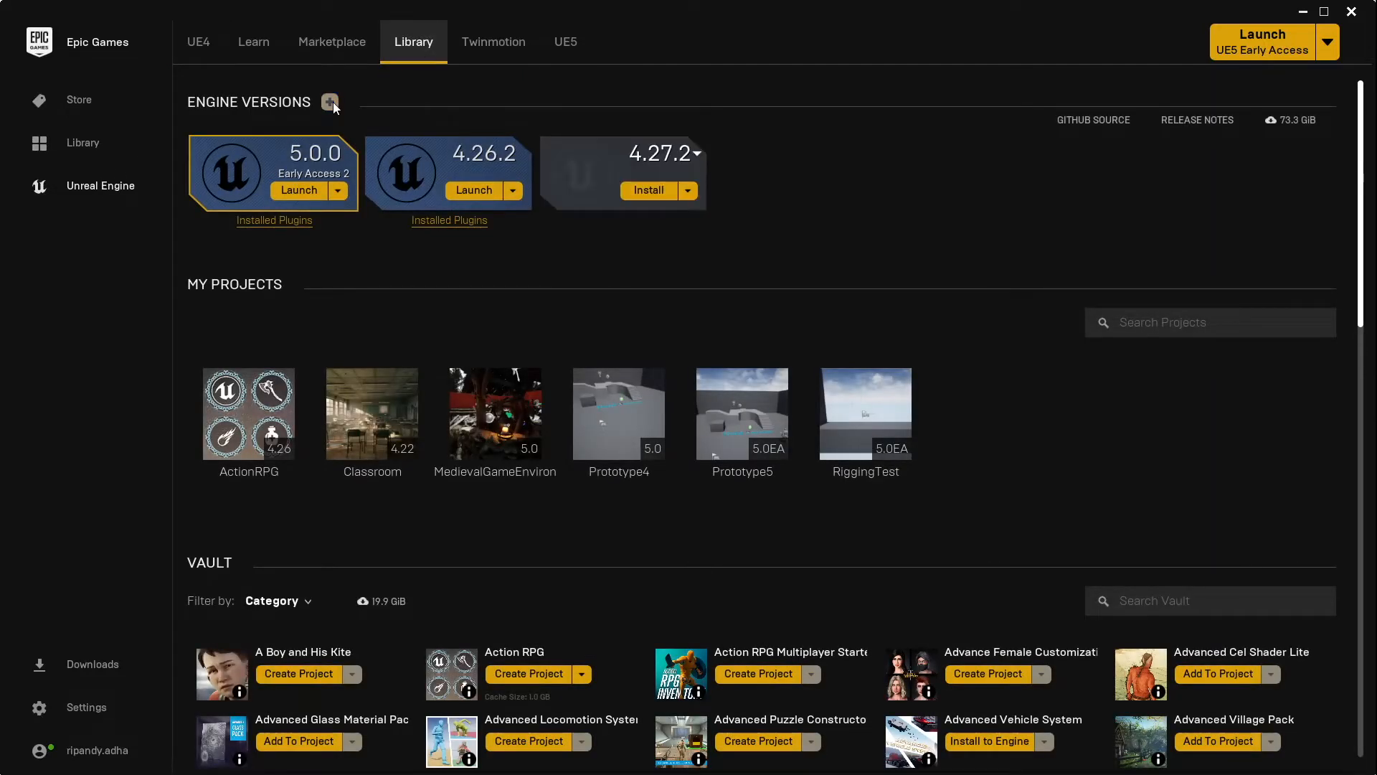
click(681, 158)
click(660, 178)
click(548, 146)
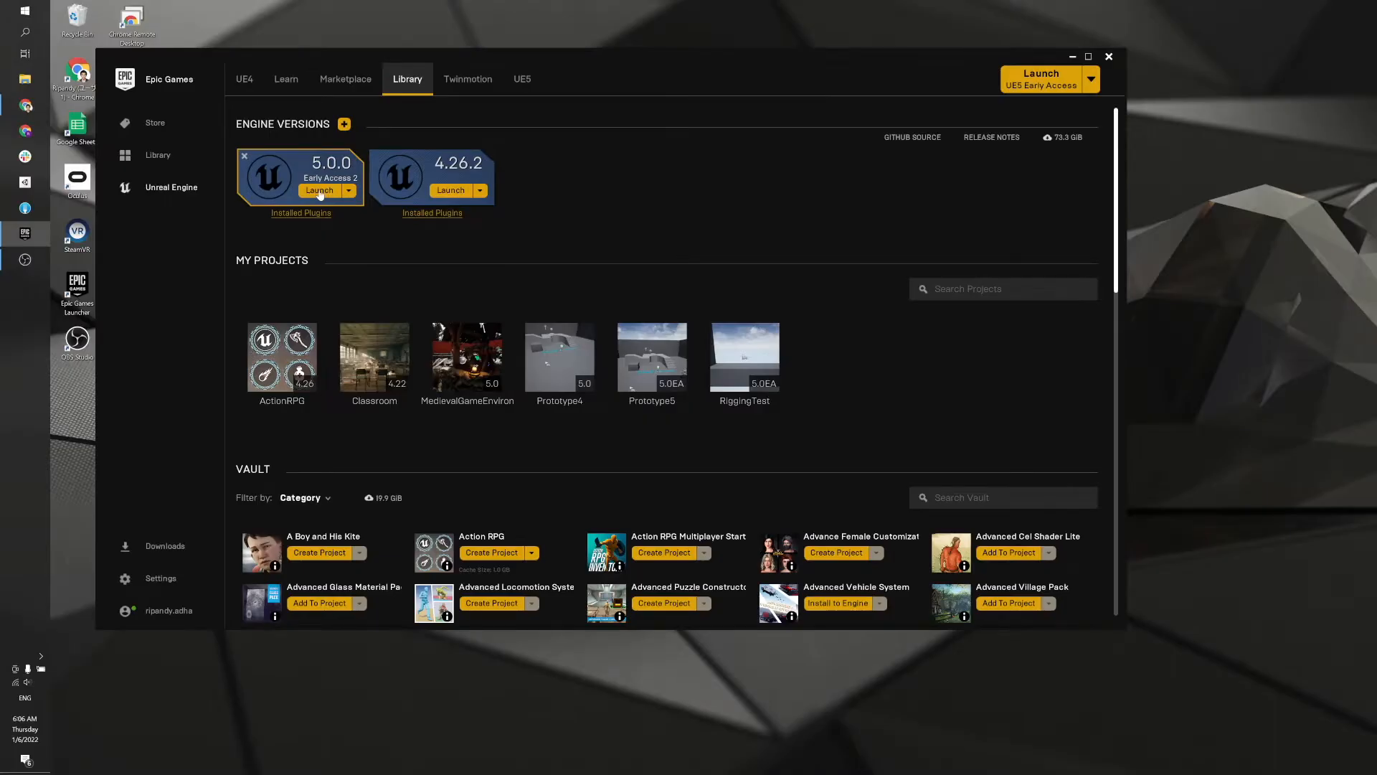
Step: Launch Unreal Engine 5.0.0 Early Access 2 and create a Third Person game project named Prototype1
click(319, 191)
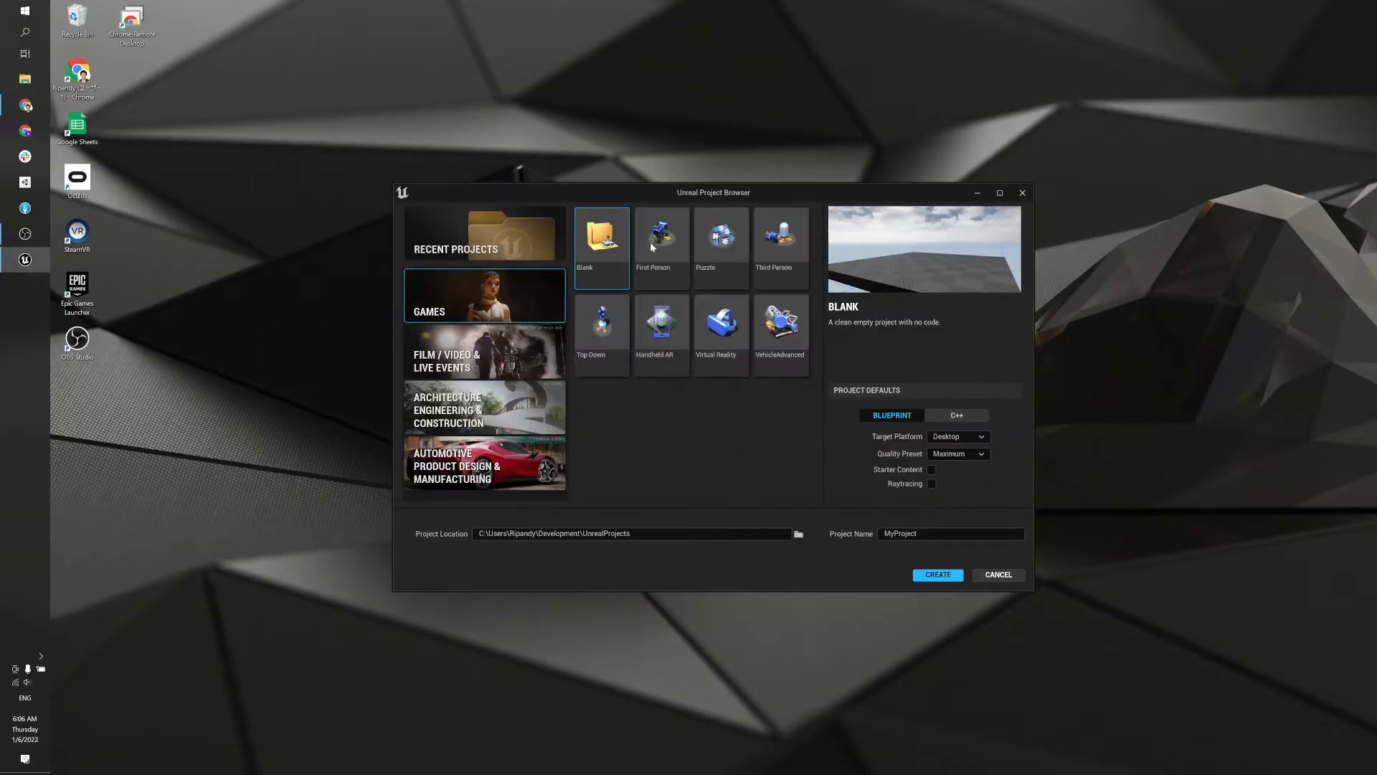
click(786, 254)
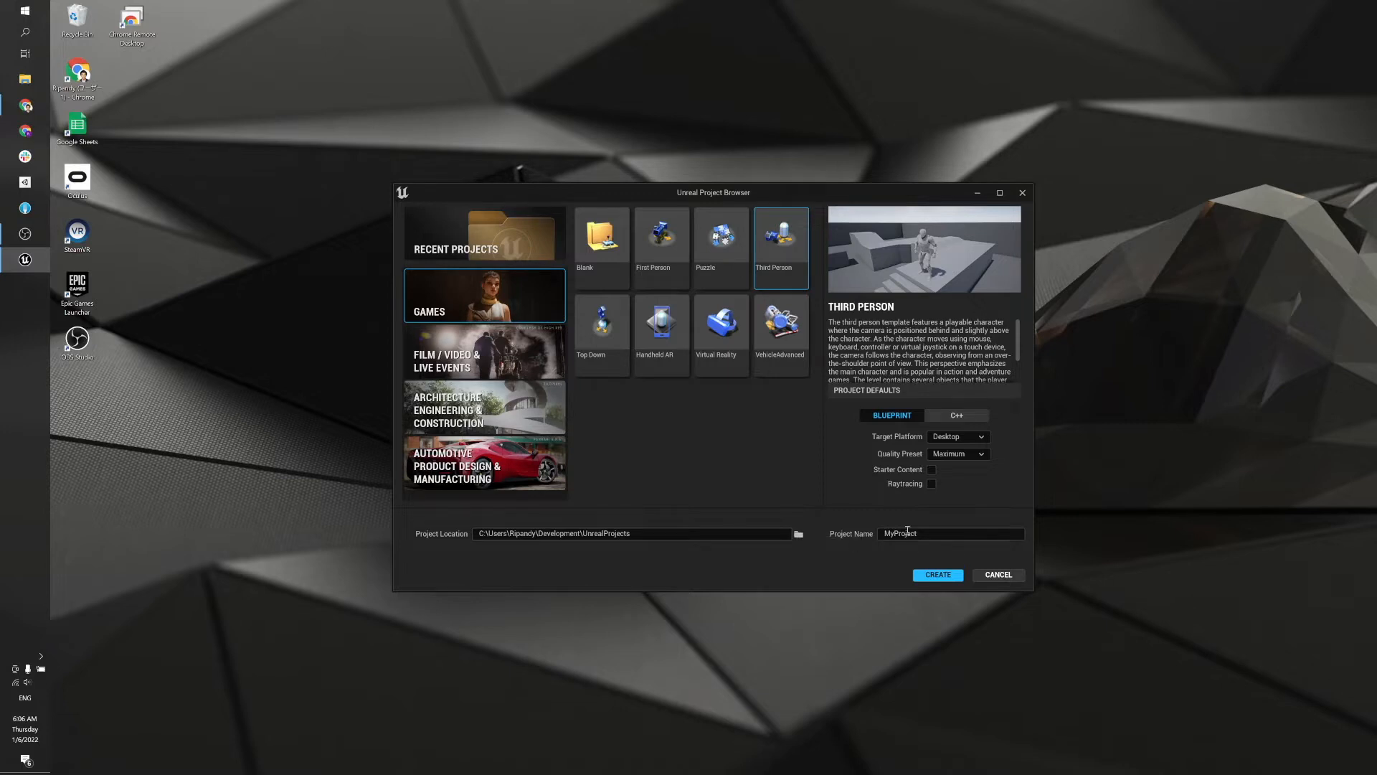
click(901, 533)
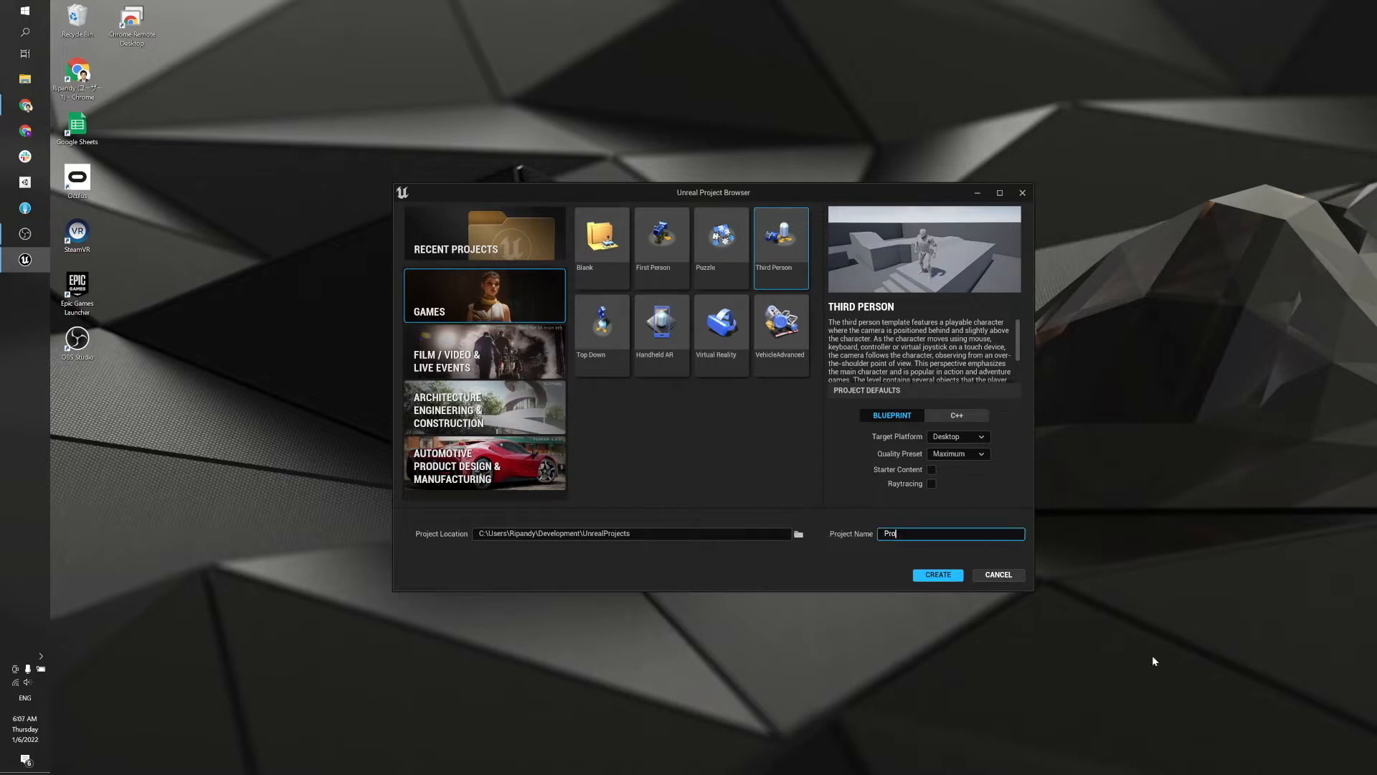
click(937, 574)
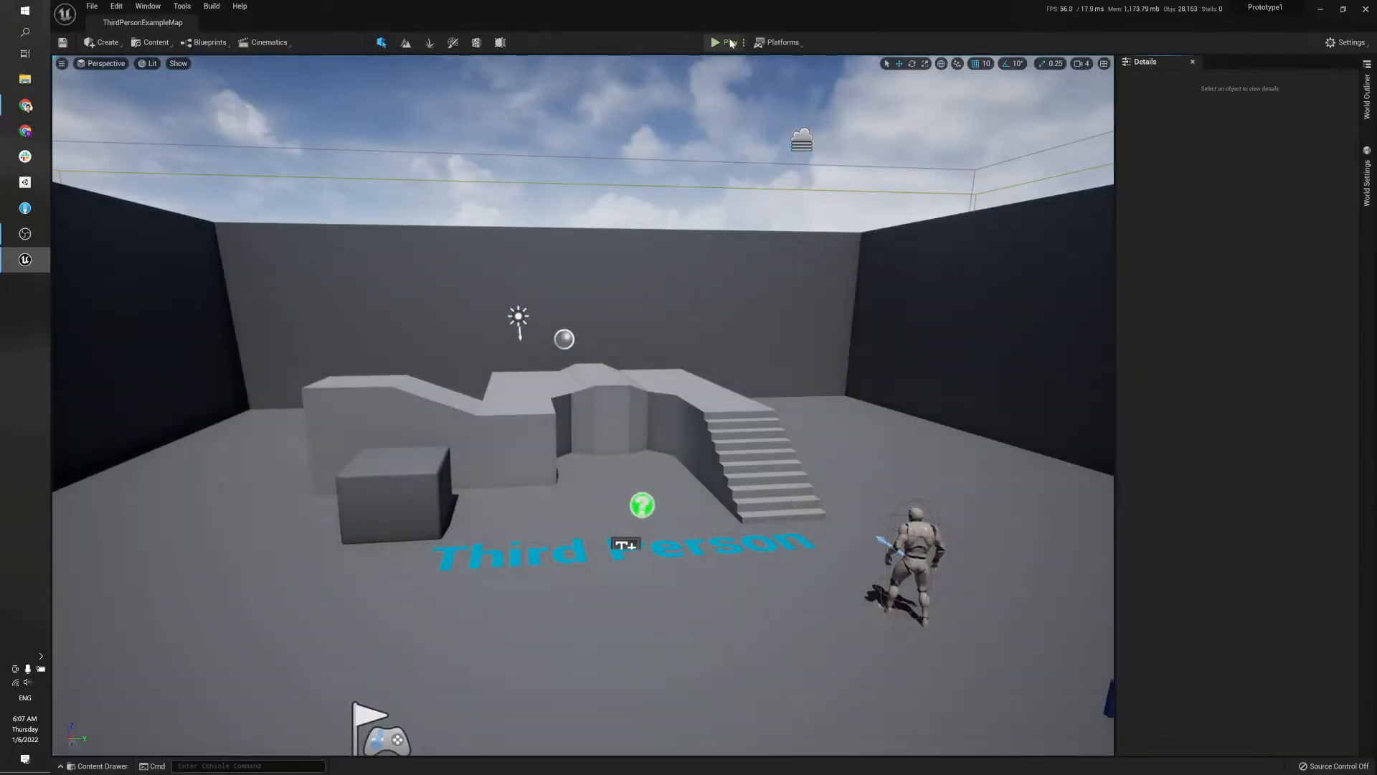
Step: Play-test the example level by running and jumping the mannequin over the stairs and platforms, and end the session
click(731, 43)
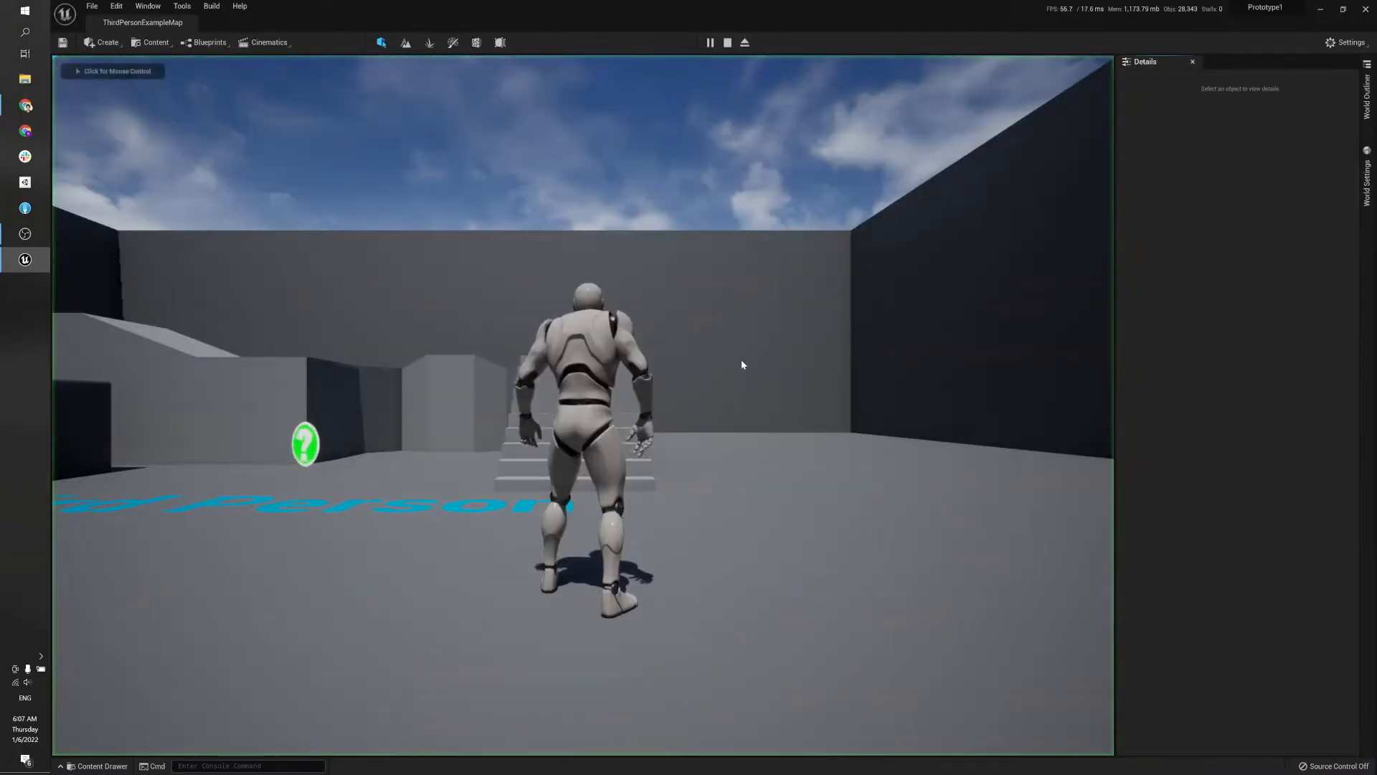
key(w)
key(space)
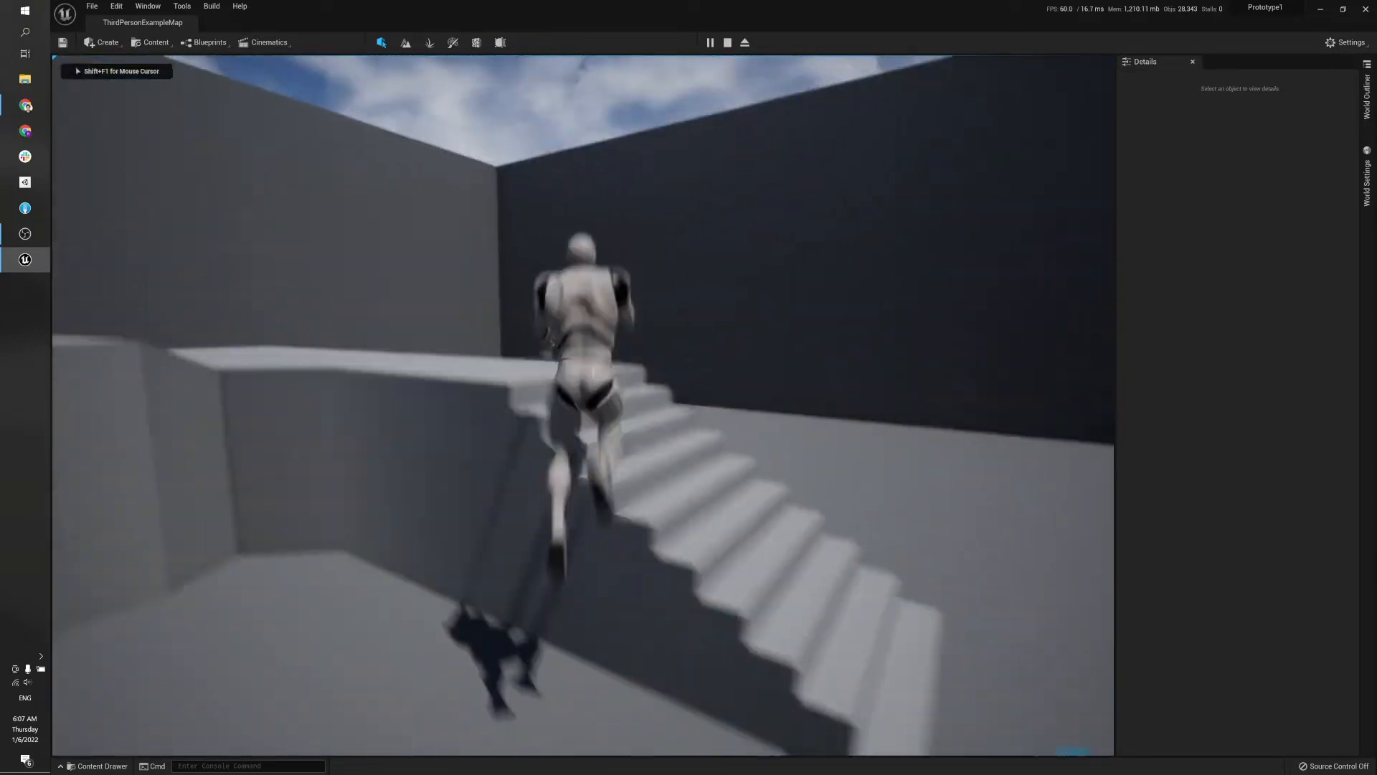
key(d)
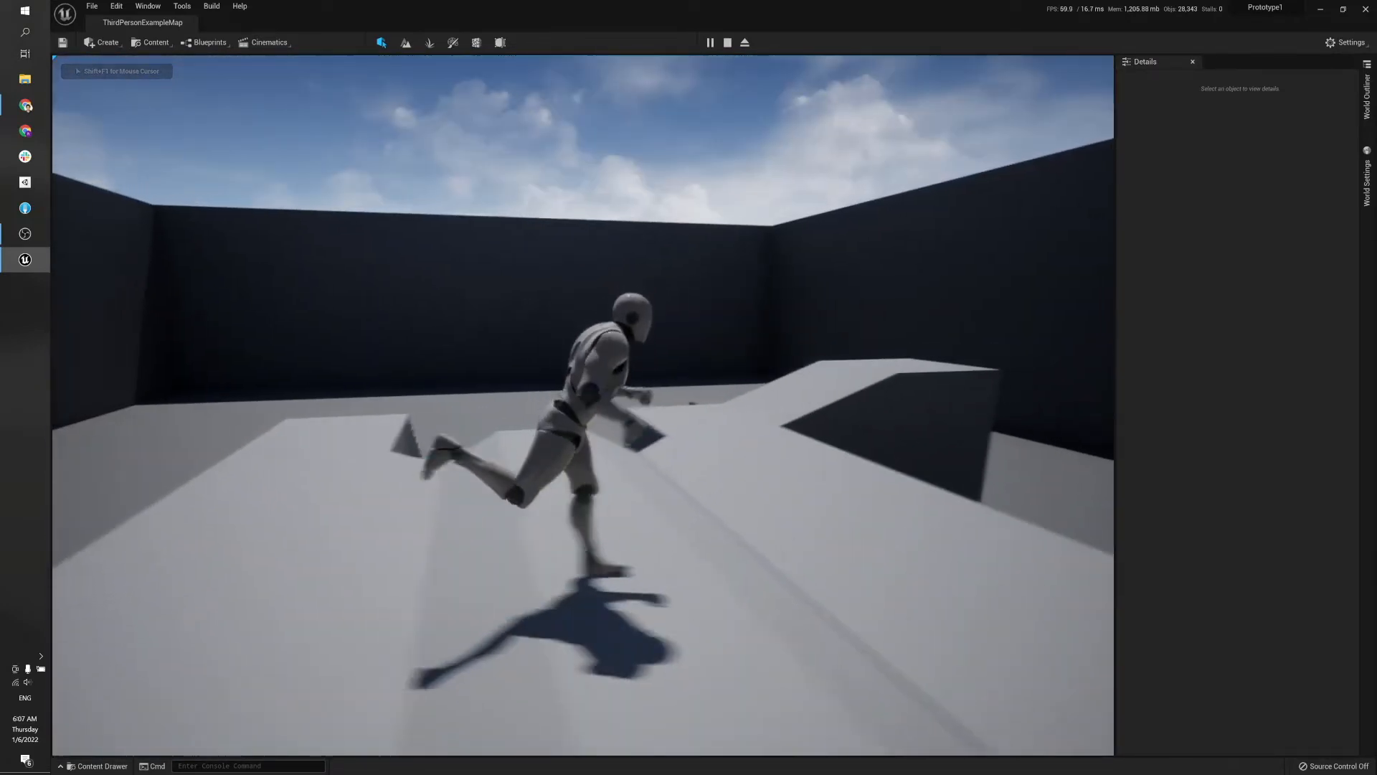
key(w)
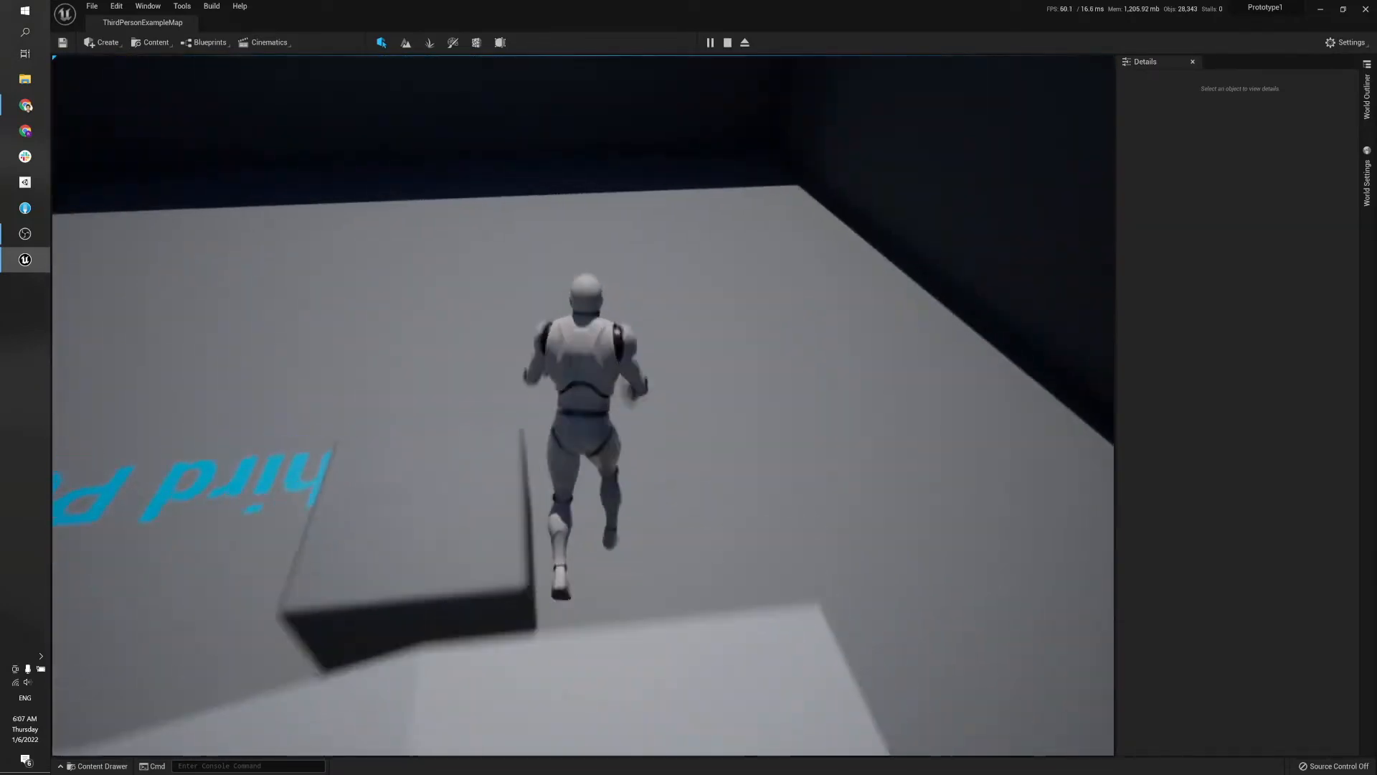
key(d)
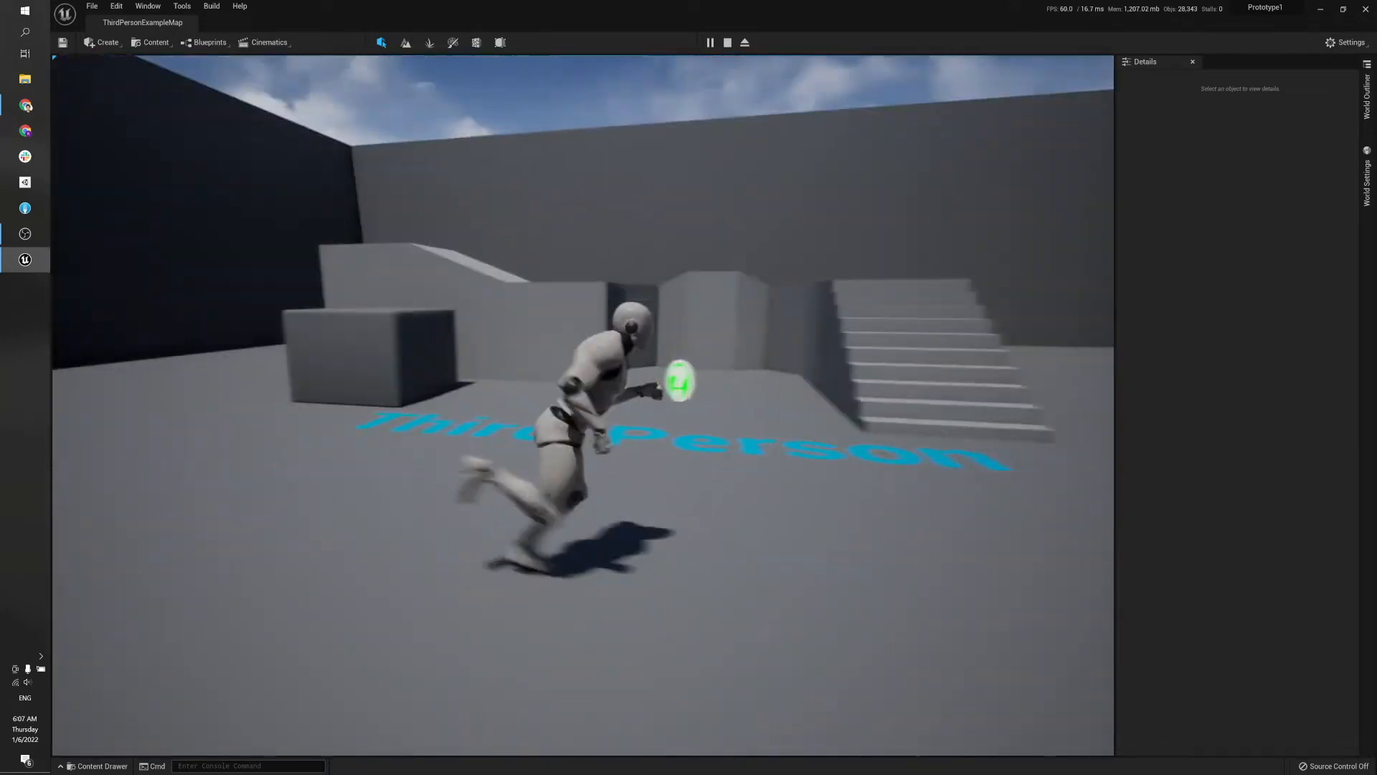
key(s)
key(a)
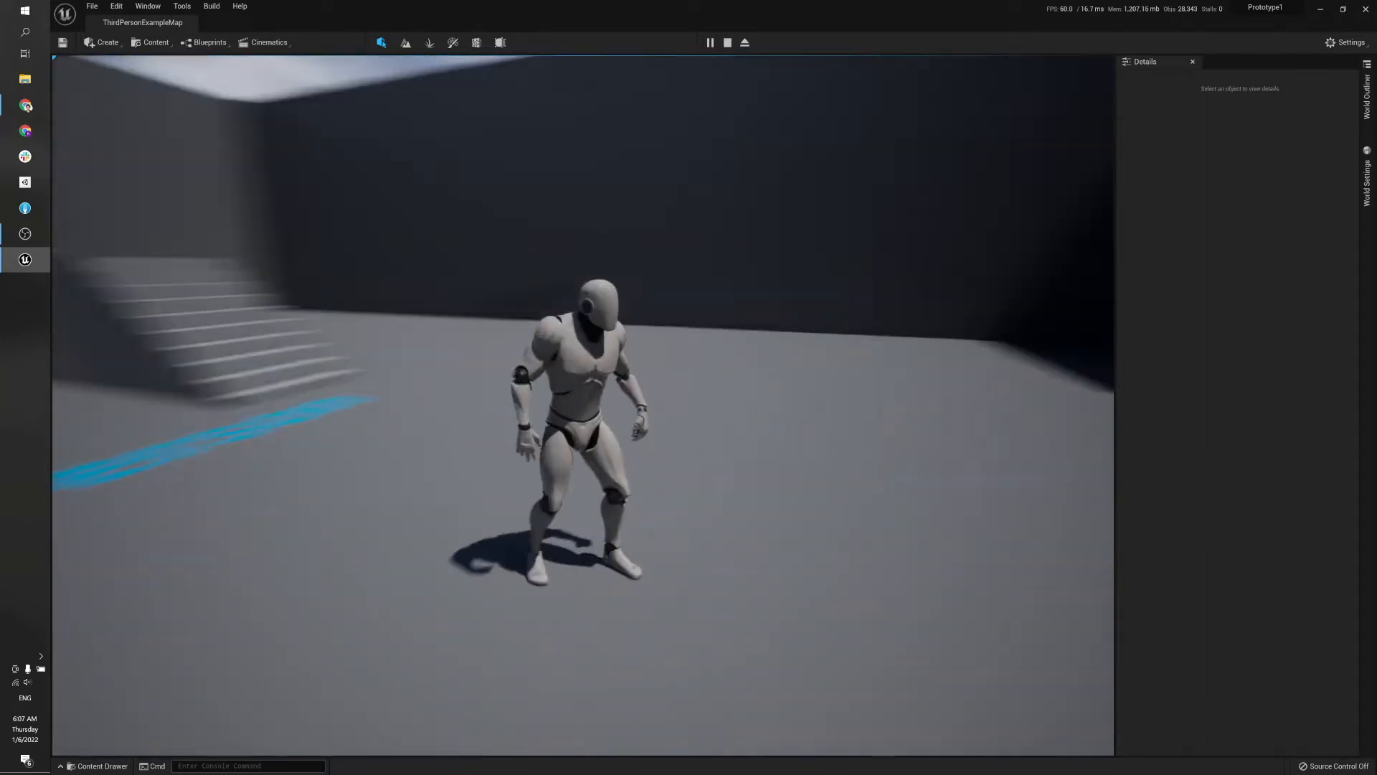
key(w)
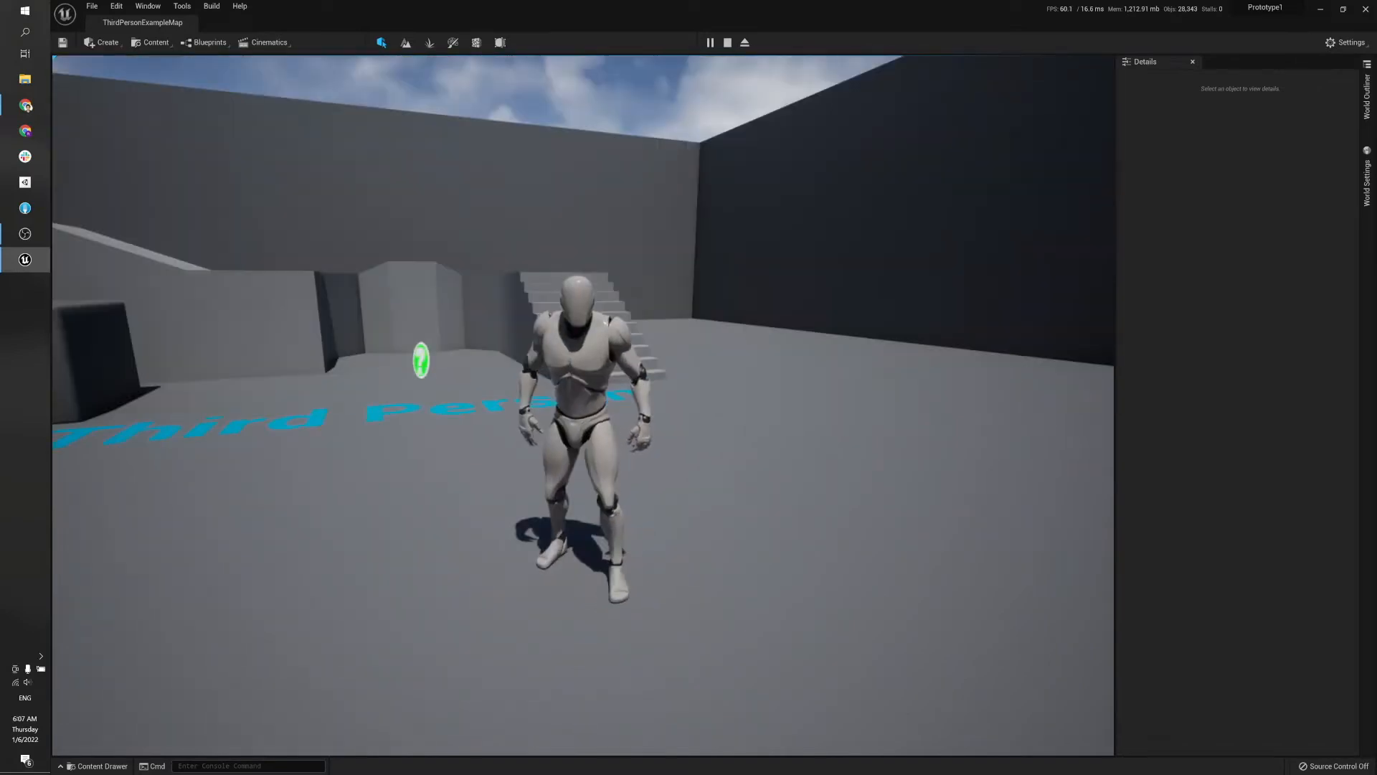
key(Escape)
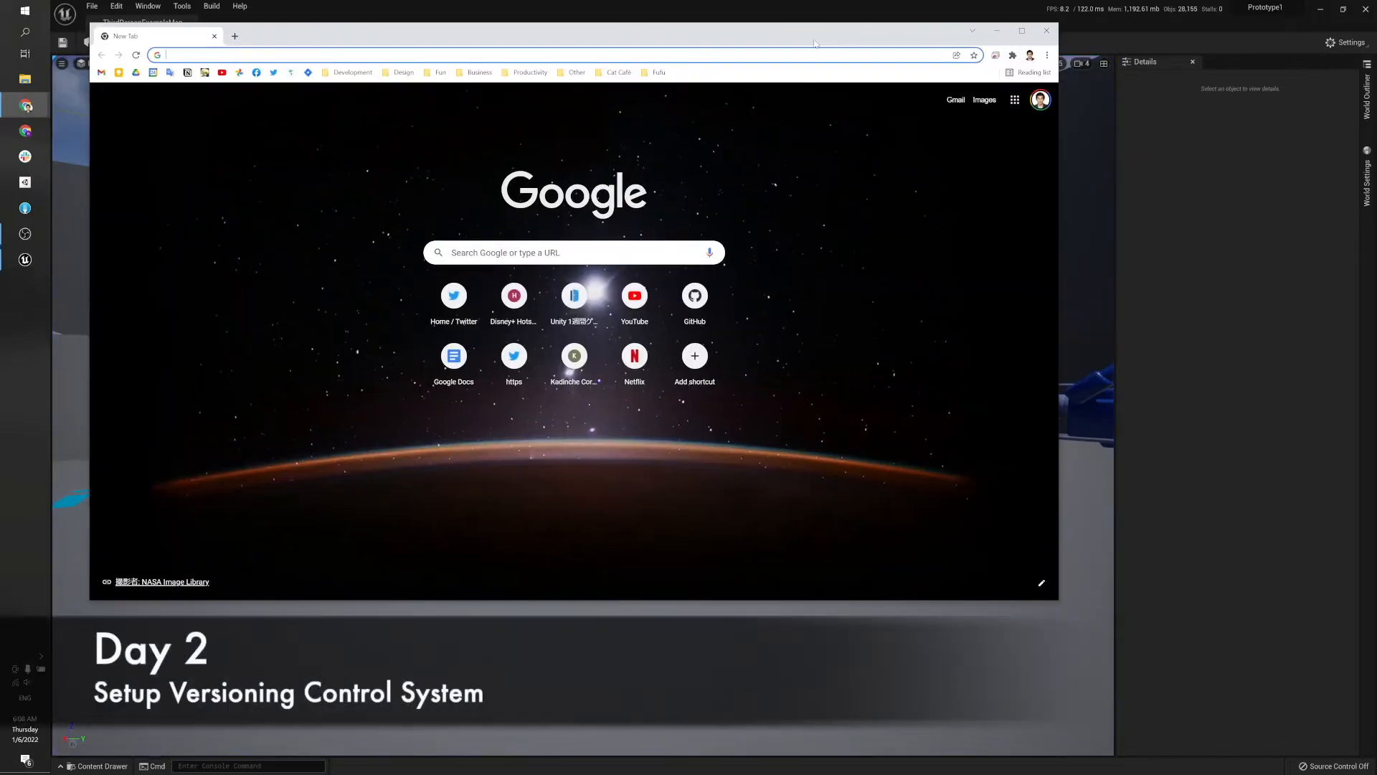
Step: Switch to the Chrome browser and create a public GitHub repository named UnrealGettingStarted
text(github)
key(Return)
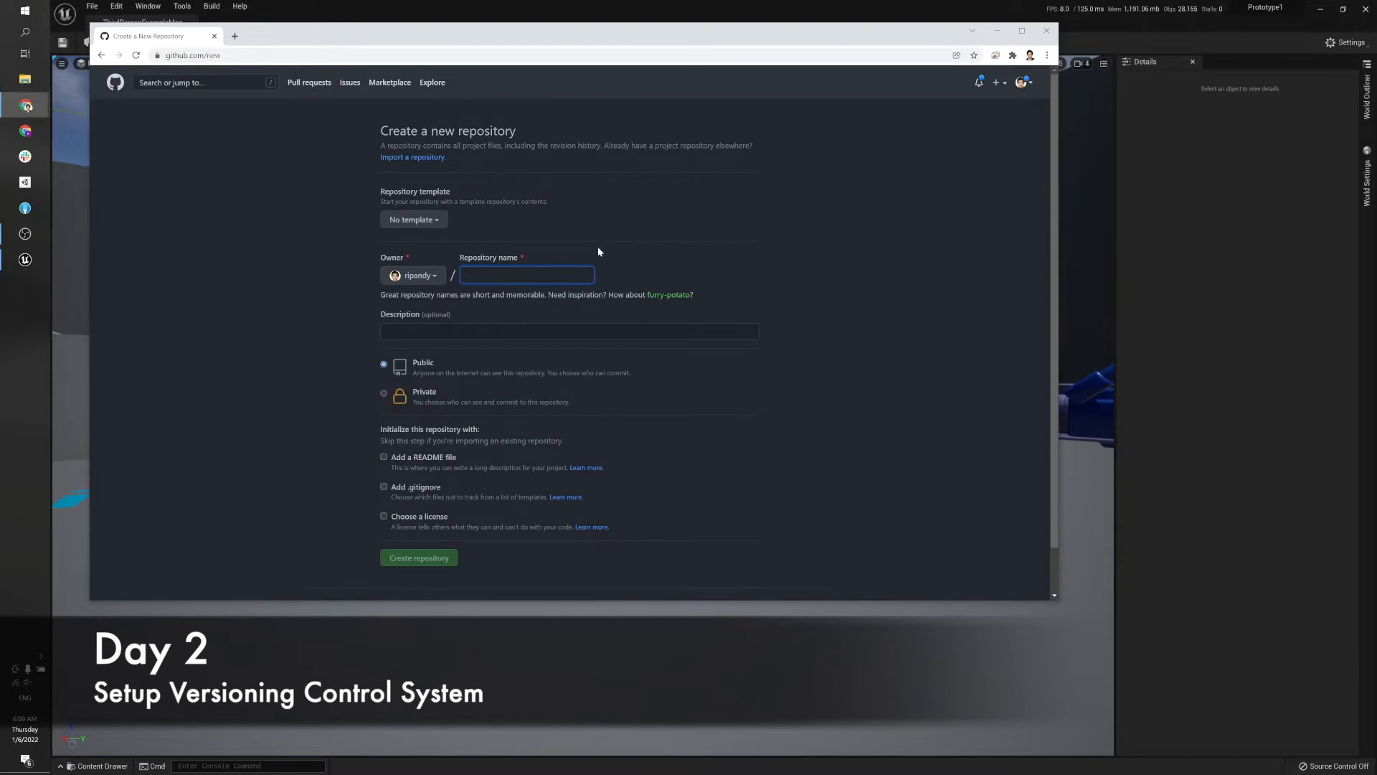
text(UnrealGettingStarted)
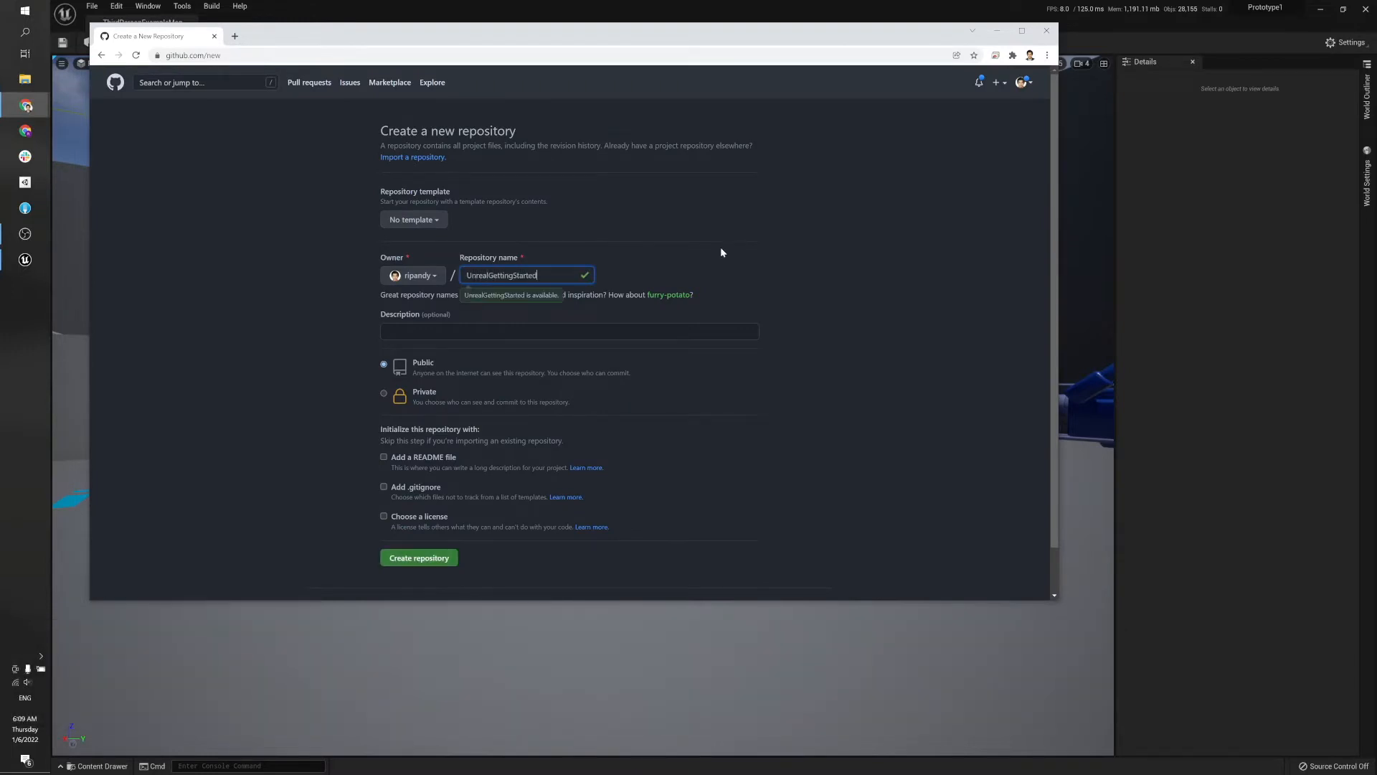
click(768, 303)
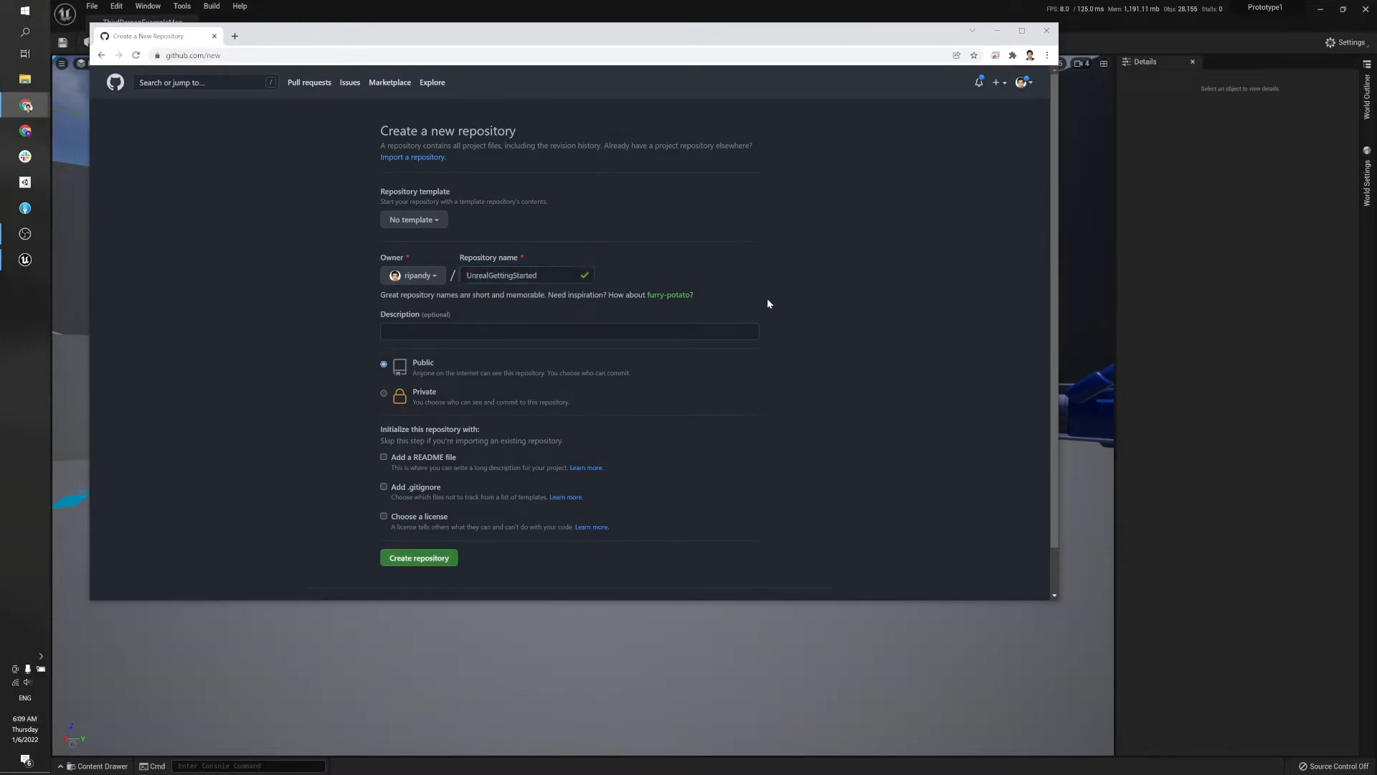
click(453, 559)
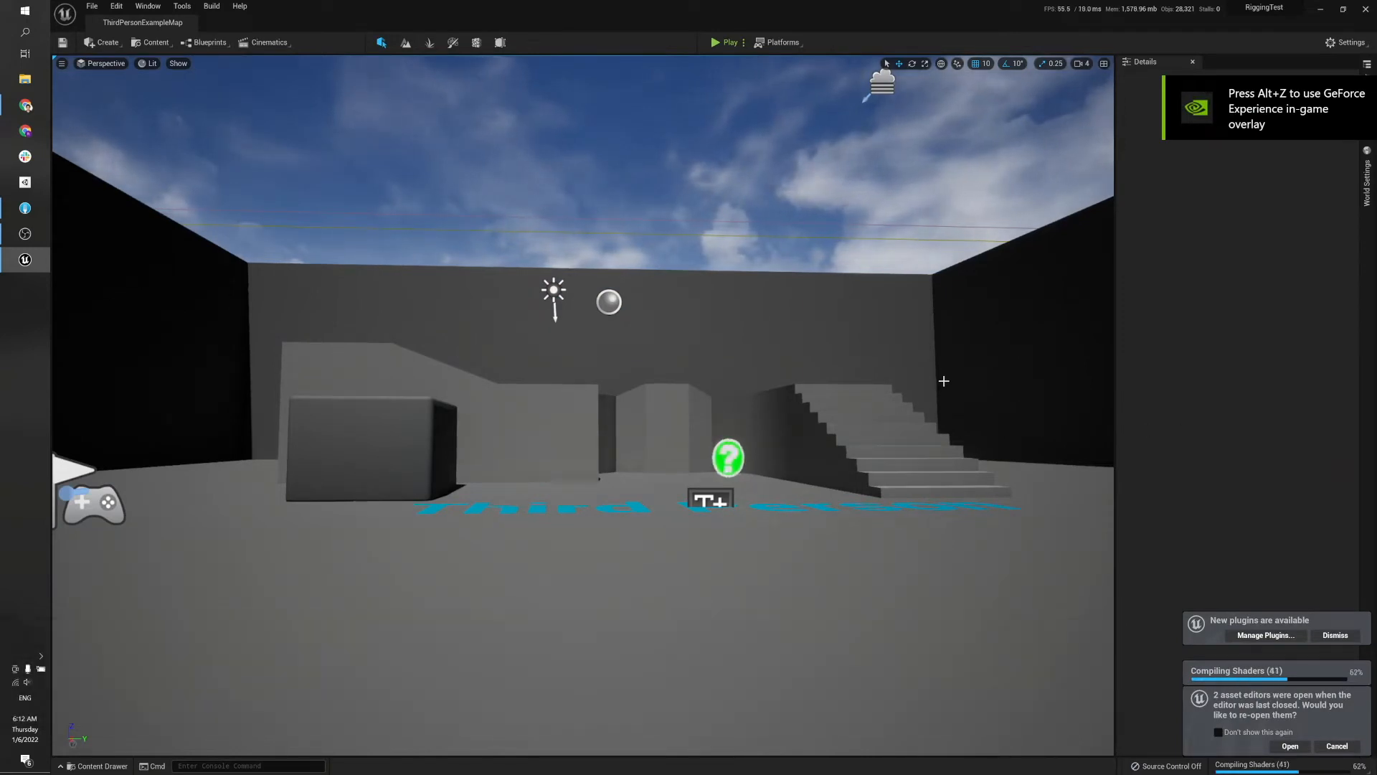
Step: Switch to the RiggingTest project in Unreal Editor and play-test its custom character by running and jumping around the level
key(alt+p)
key(w)
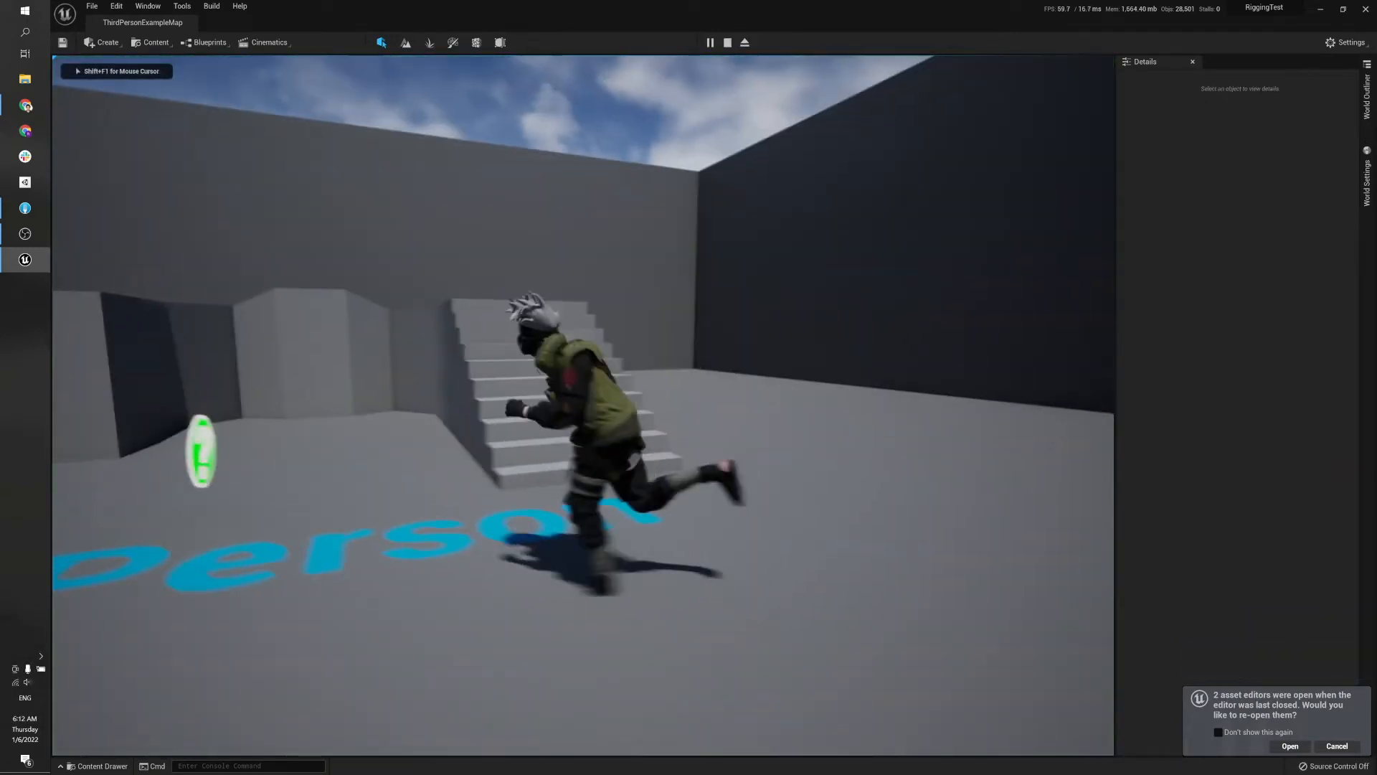
key(s)
key(d)
key(w)
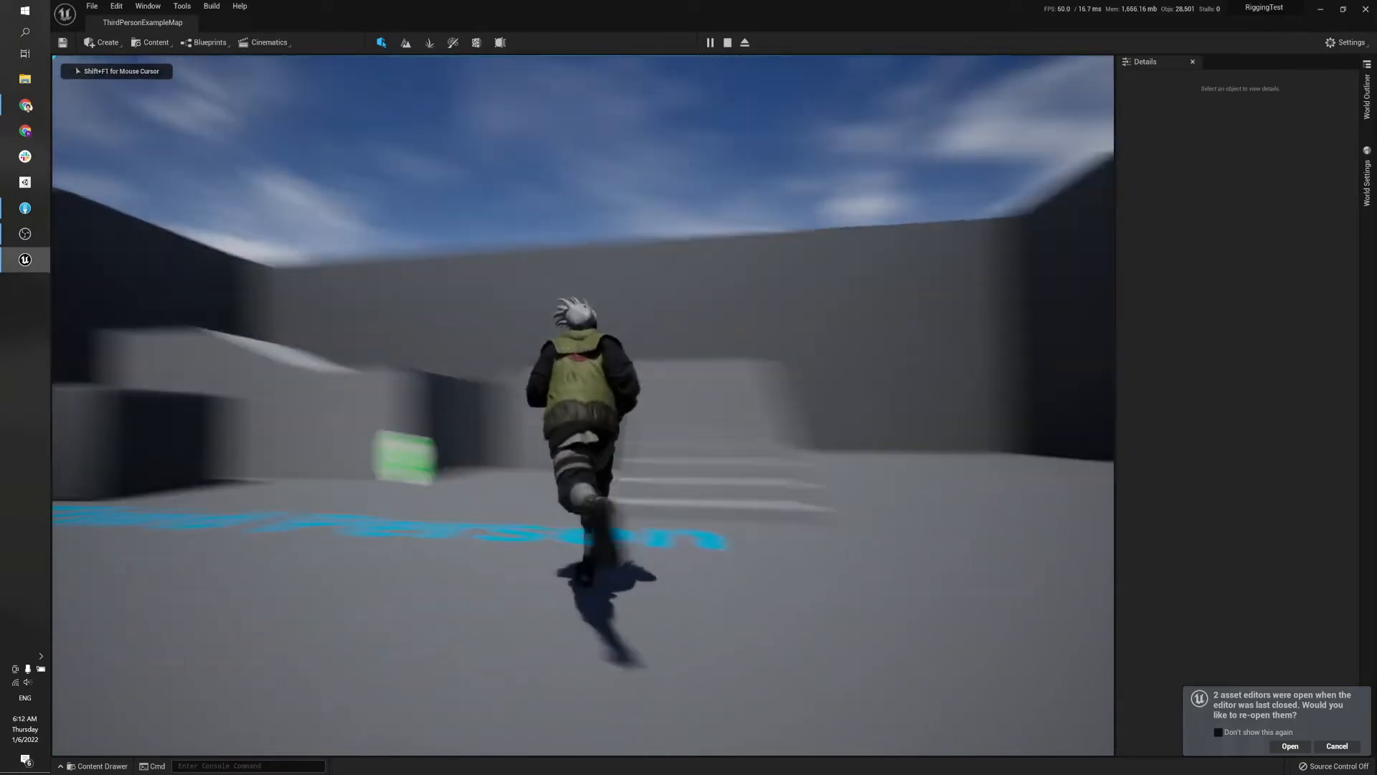
key(a)
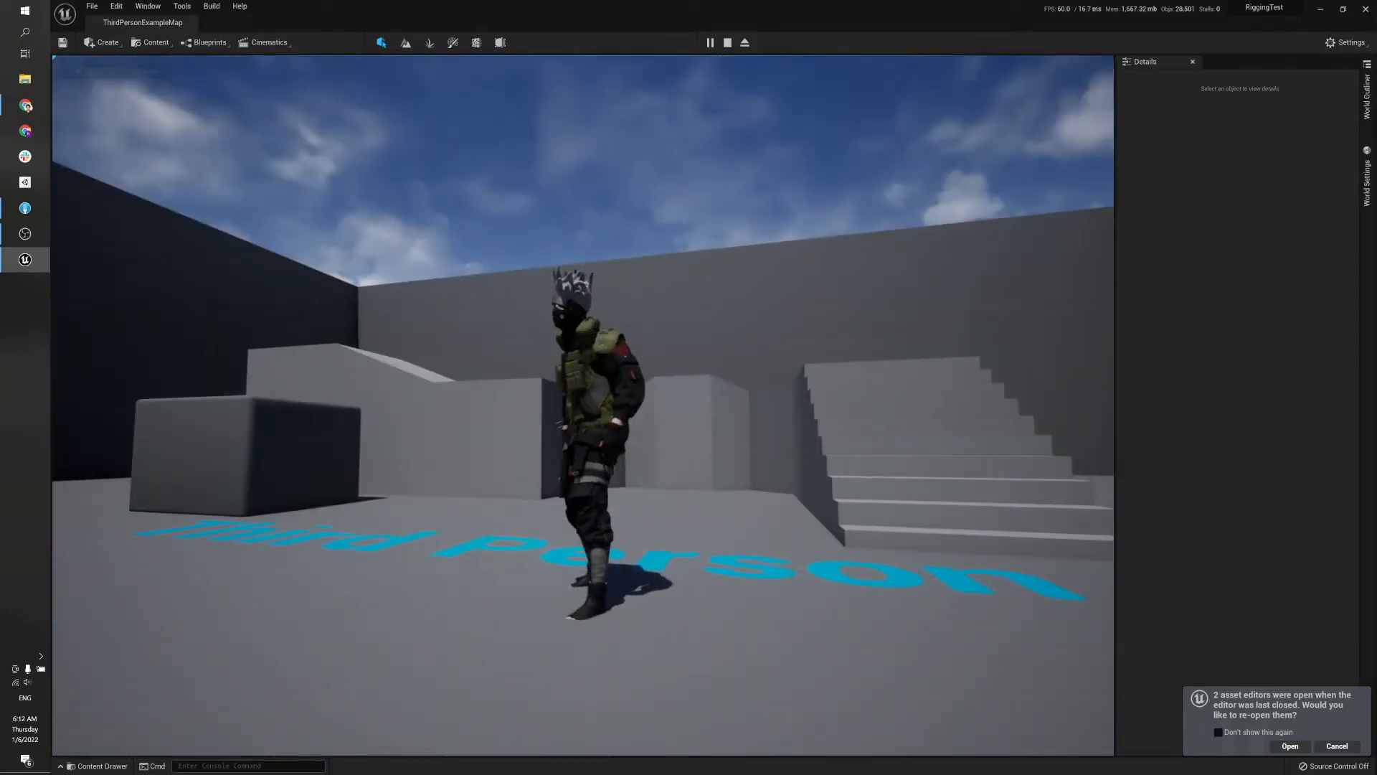
key(w)
key(a)
key(space)
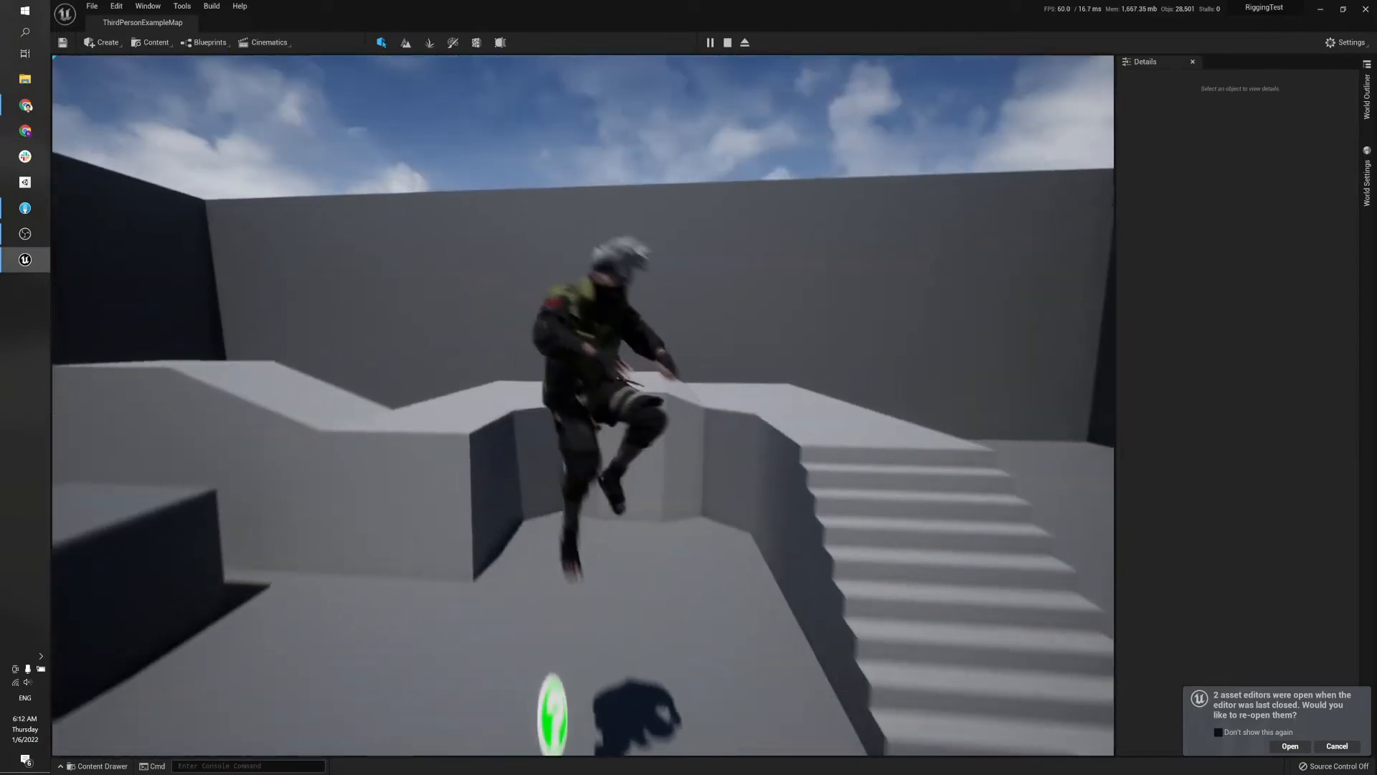
key(w)
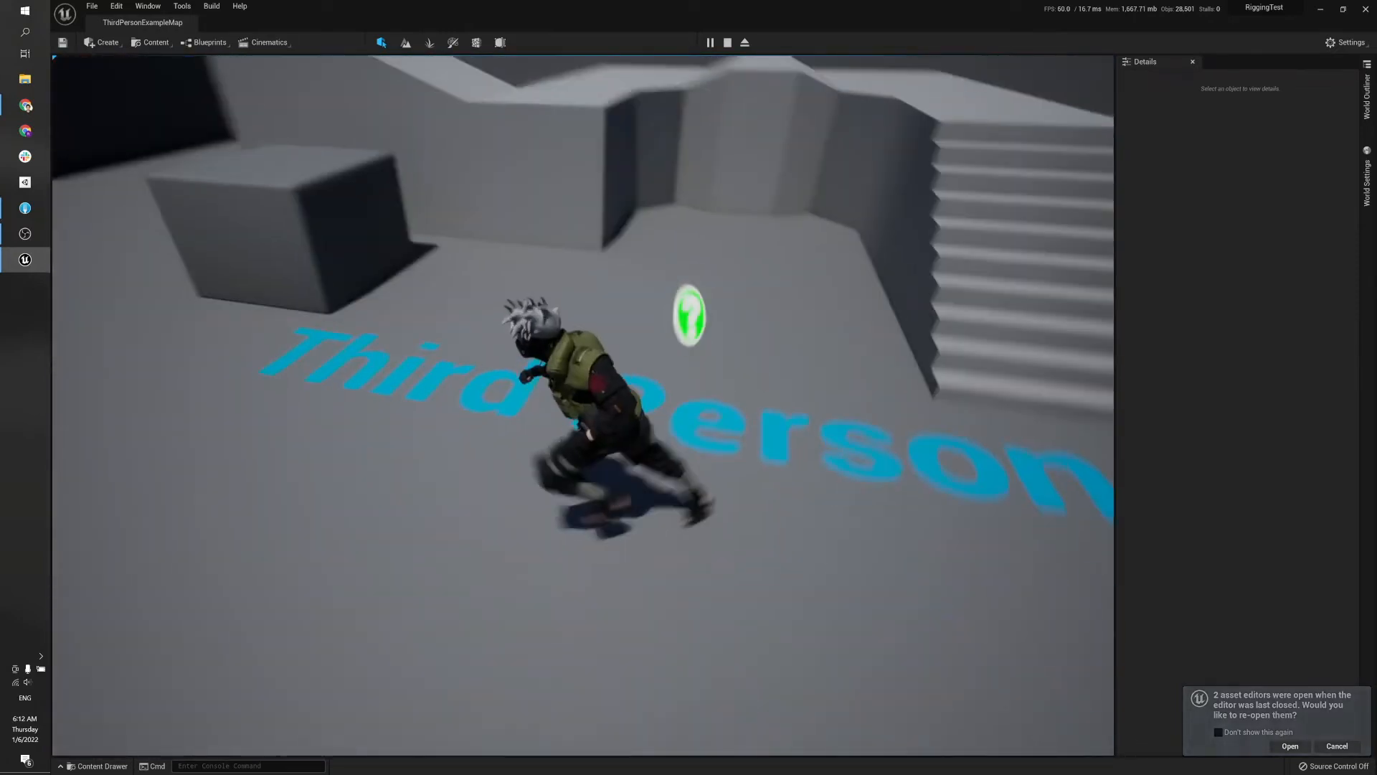
key(Escape)
Step: Delete the ThirdPersonCharacter placed in the level
click(803, 505)
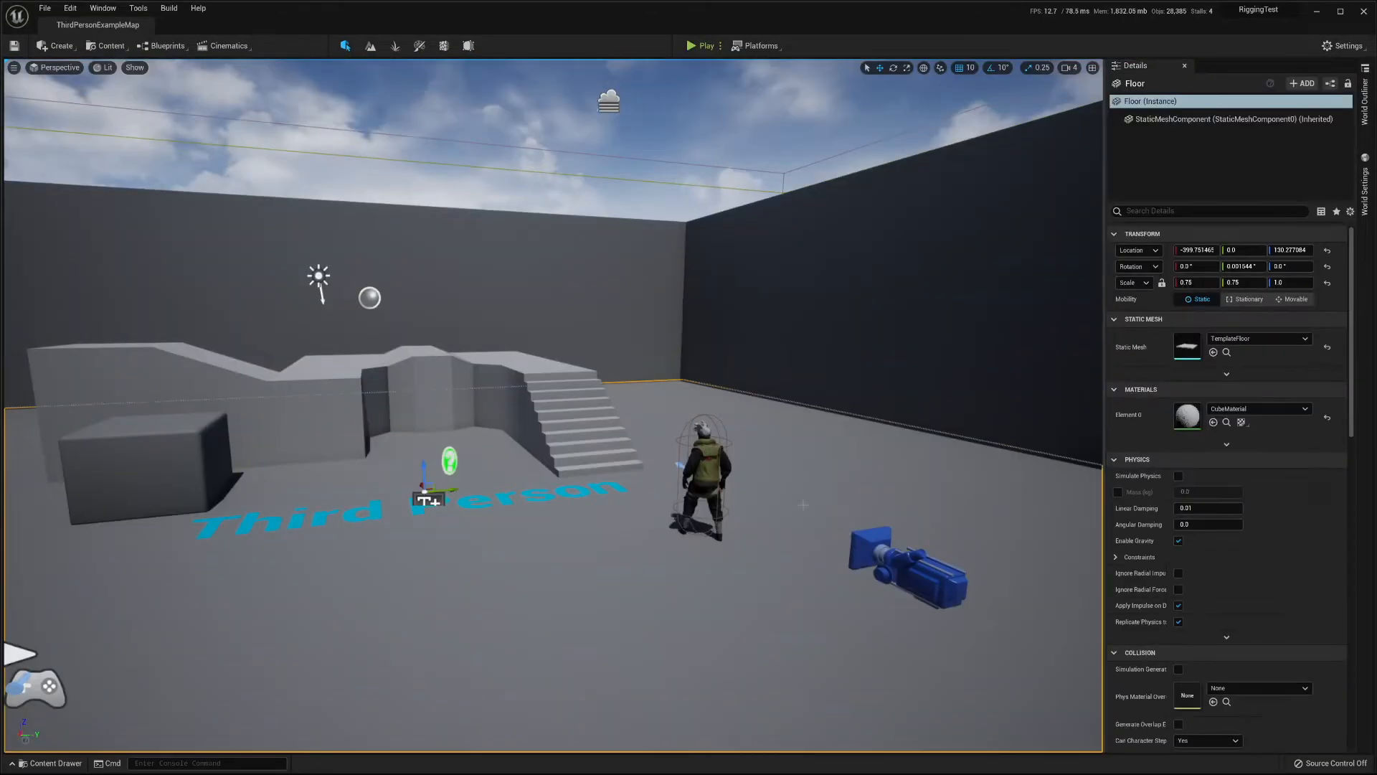
scroll(762, 469, down, 3)
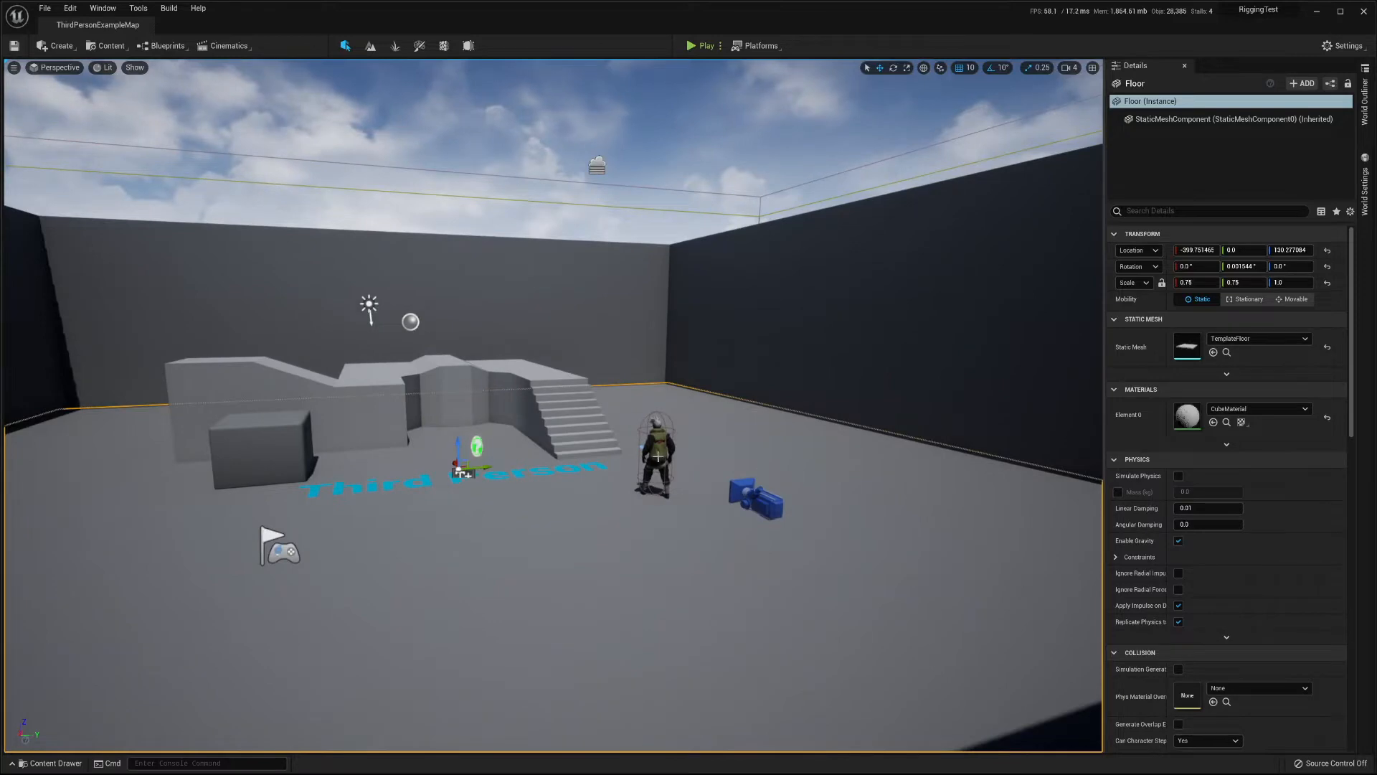
click(662, 455)
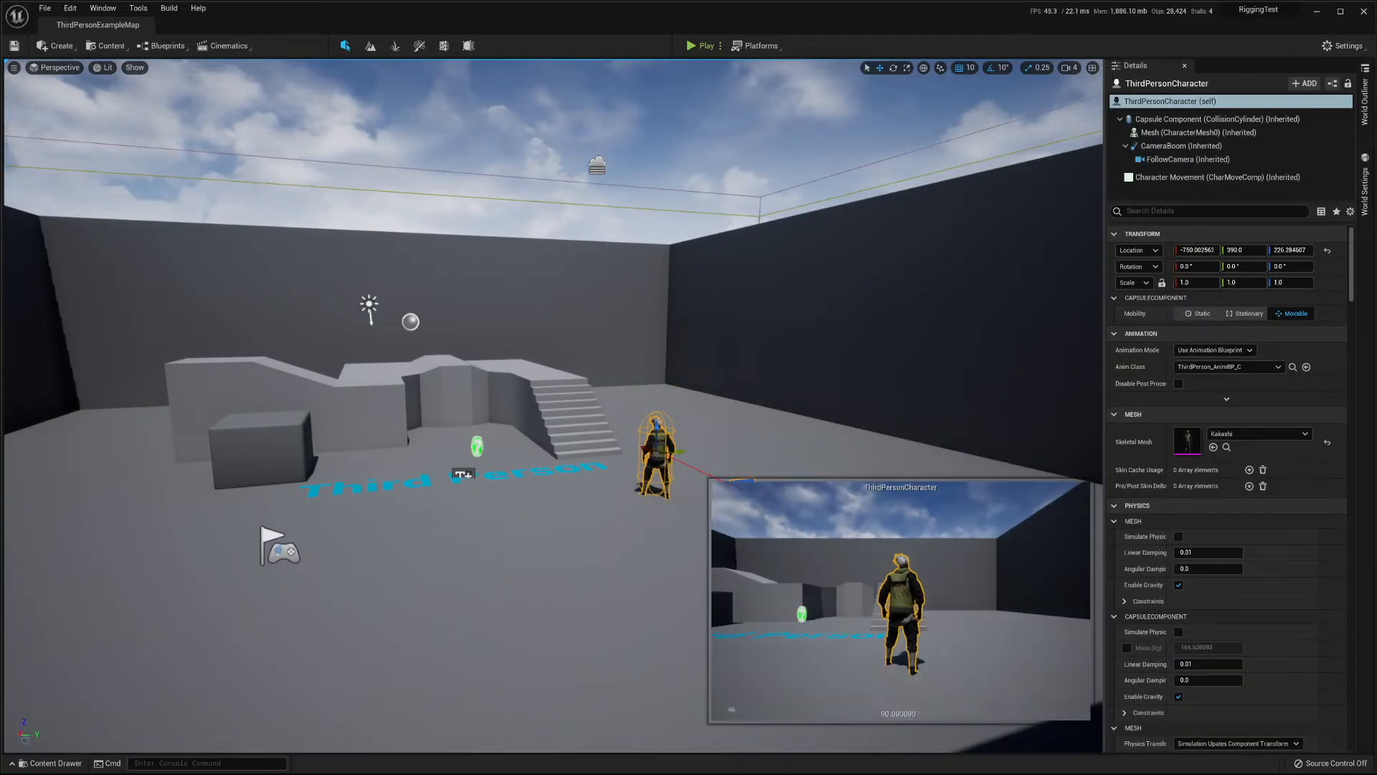
key(Escape)
scroll(552, 401, down, 2)
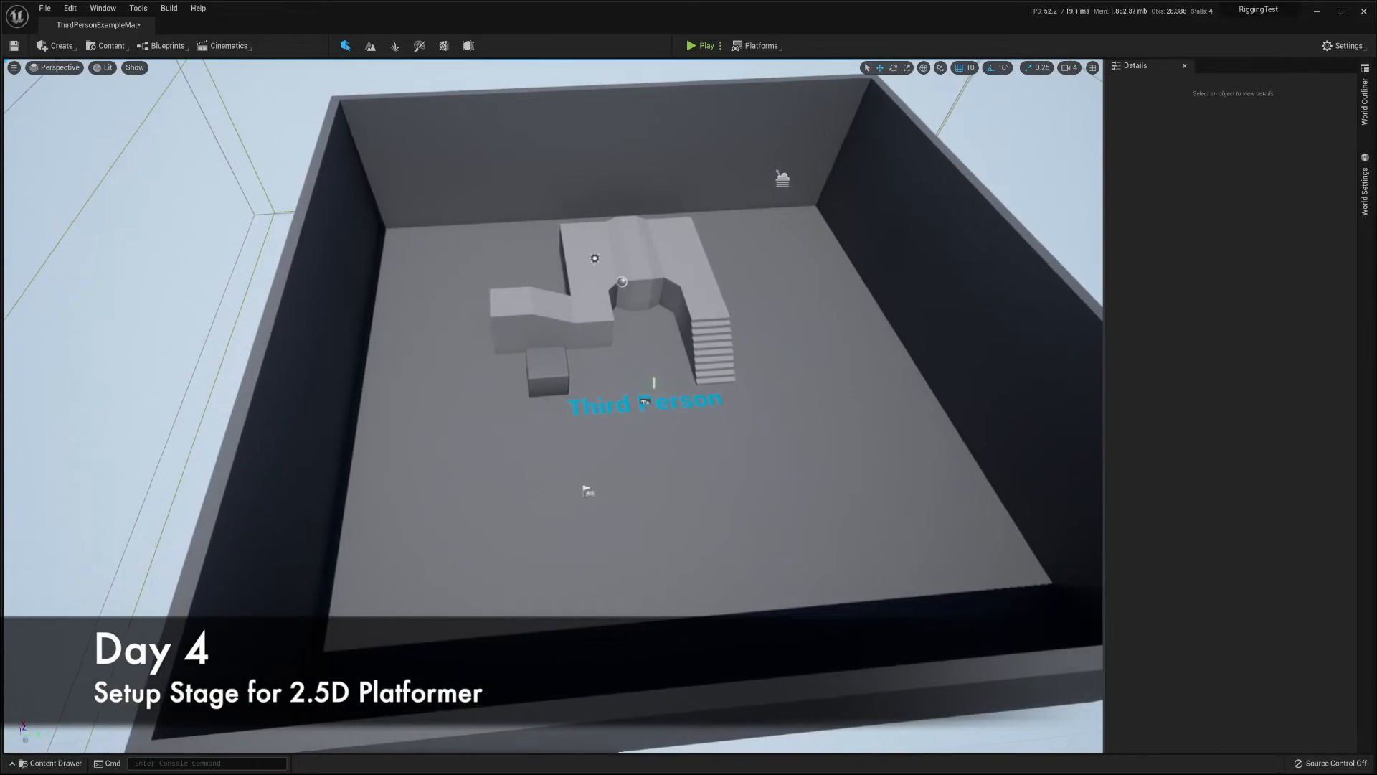
Step: Delete the ramp and the platform pieces joining it to the raised walkway beside the stairs
click(532, 316)
key(Delete)
click(587, 287)
key(Delete)
right_drag(632, 287, 623, 287)
click(652, 252)
key(Delete)
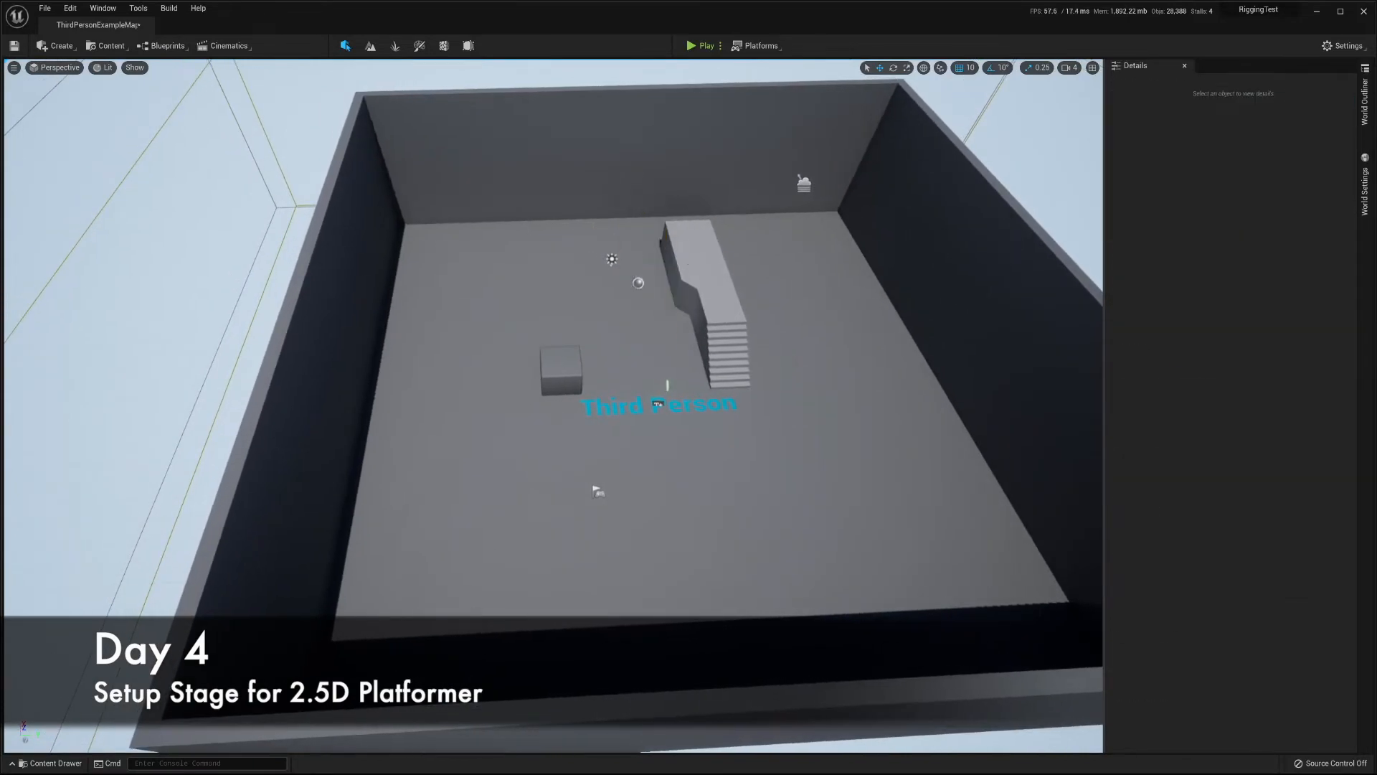
Step: Delete the remaining raised walkway, the stairs and the loose block from the arena floor
click(688, 264)
key(Delete)
click(728, 354)
key(Delete)
click(610, 362)
click(562, 369)
key(Delete)
Step: Delete the far and near end walls of the arena, keeping only the two side walls
click(717, 179)
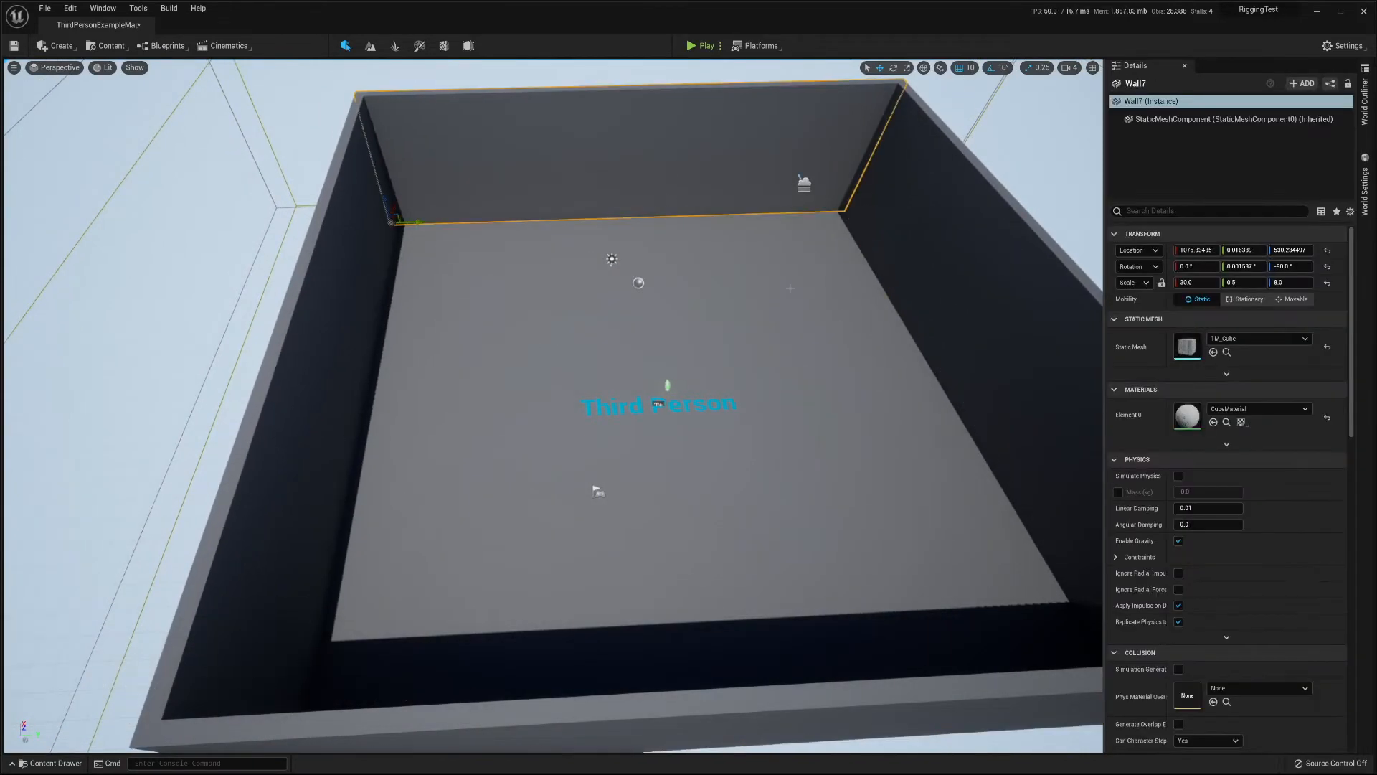
key(Delete)
click(881, 719)
key(Delete)
Step: Set the X location of the floor and of both side walls to 0 to centre them
click(882, 531)
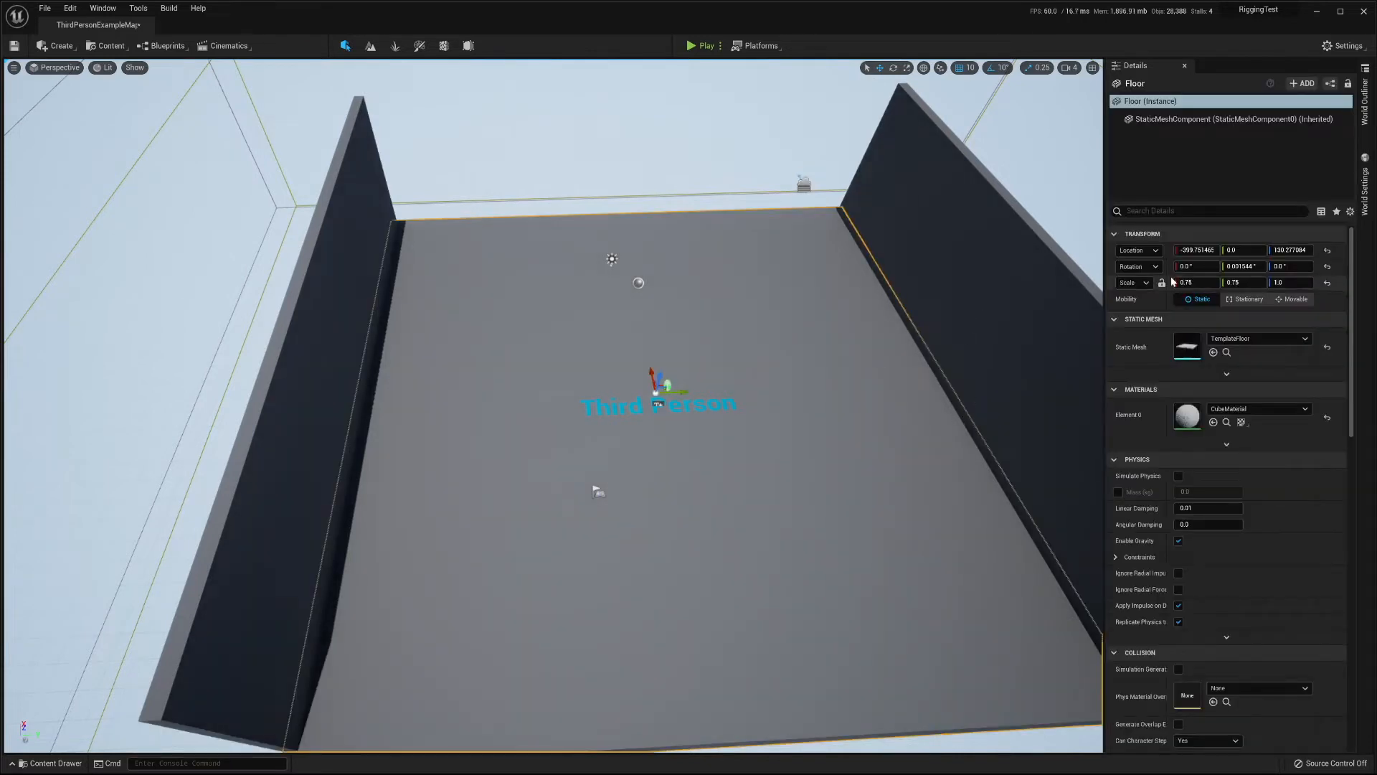
key(Return)
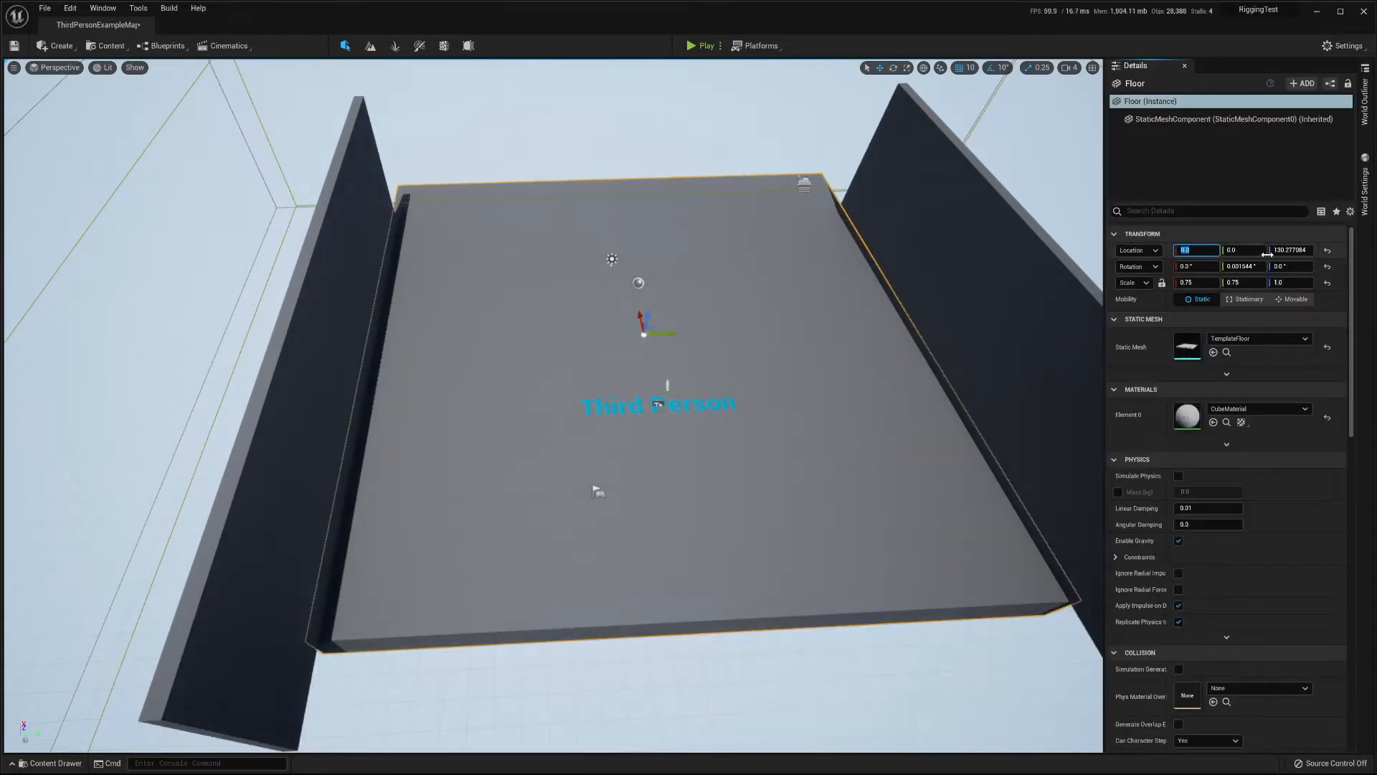
click(983, 266)
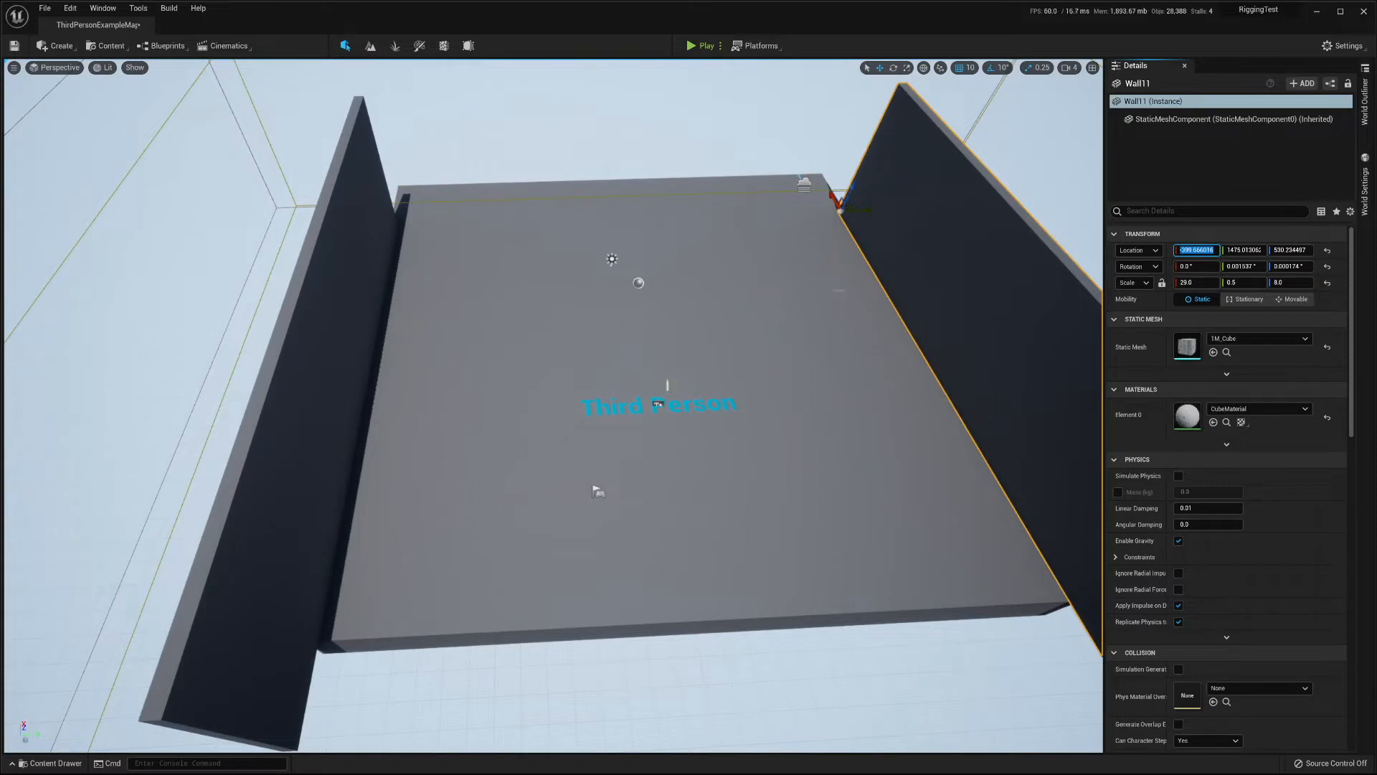
key(Return)
click(296, 353)
click(1197, 250)
text(0)
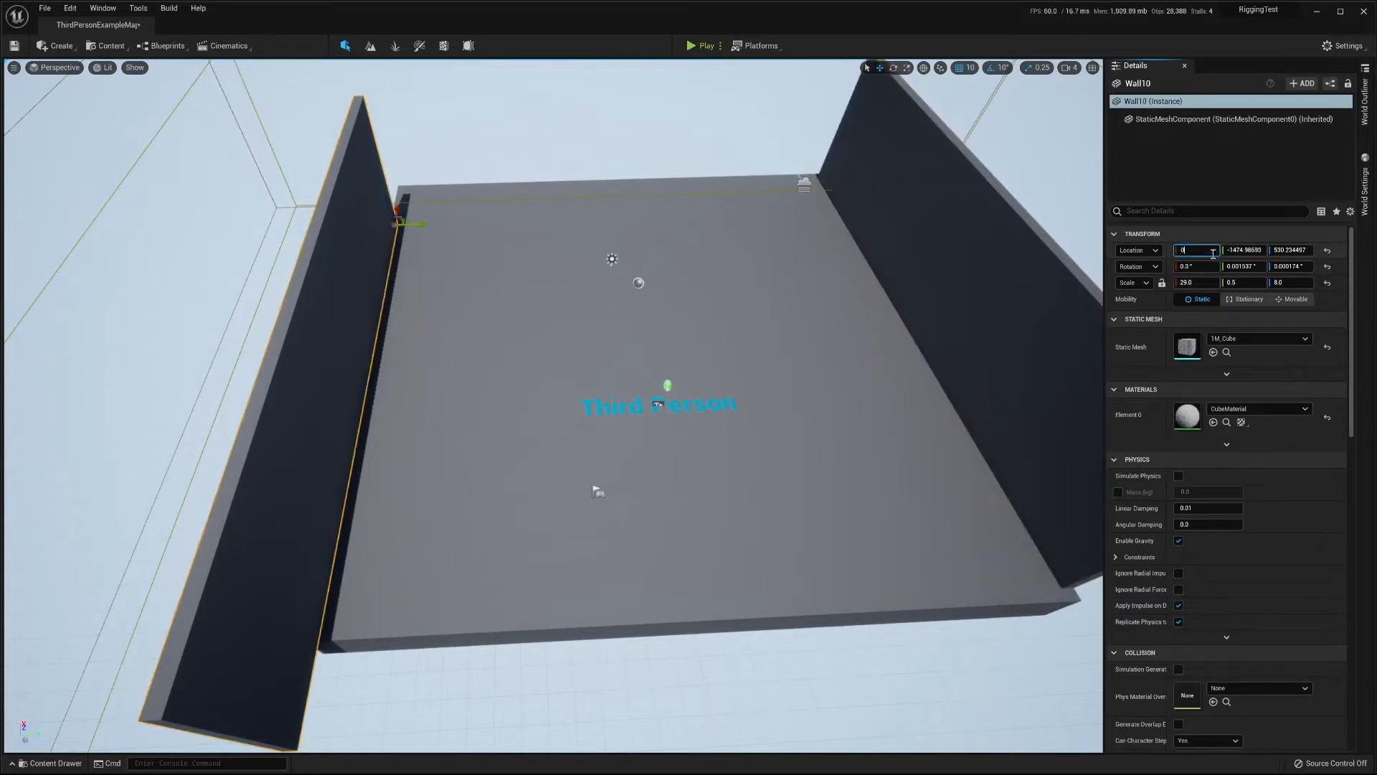
key(Return)
Step: Turn the floor into a narrow strip at Z 0 with zero rotation and scale 0.05, 1.0, 1.0, and set Wall10's X scale to 2
click(847, 402)
drag(1198, 283, 1166, 283)
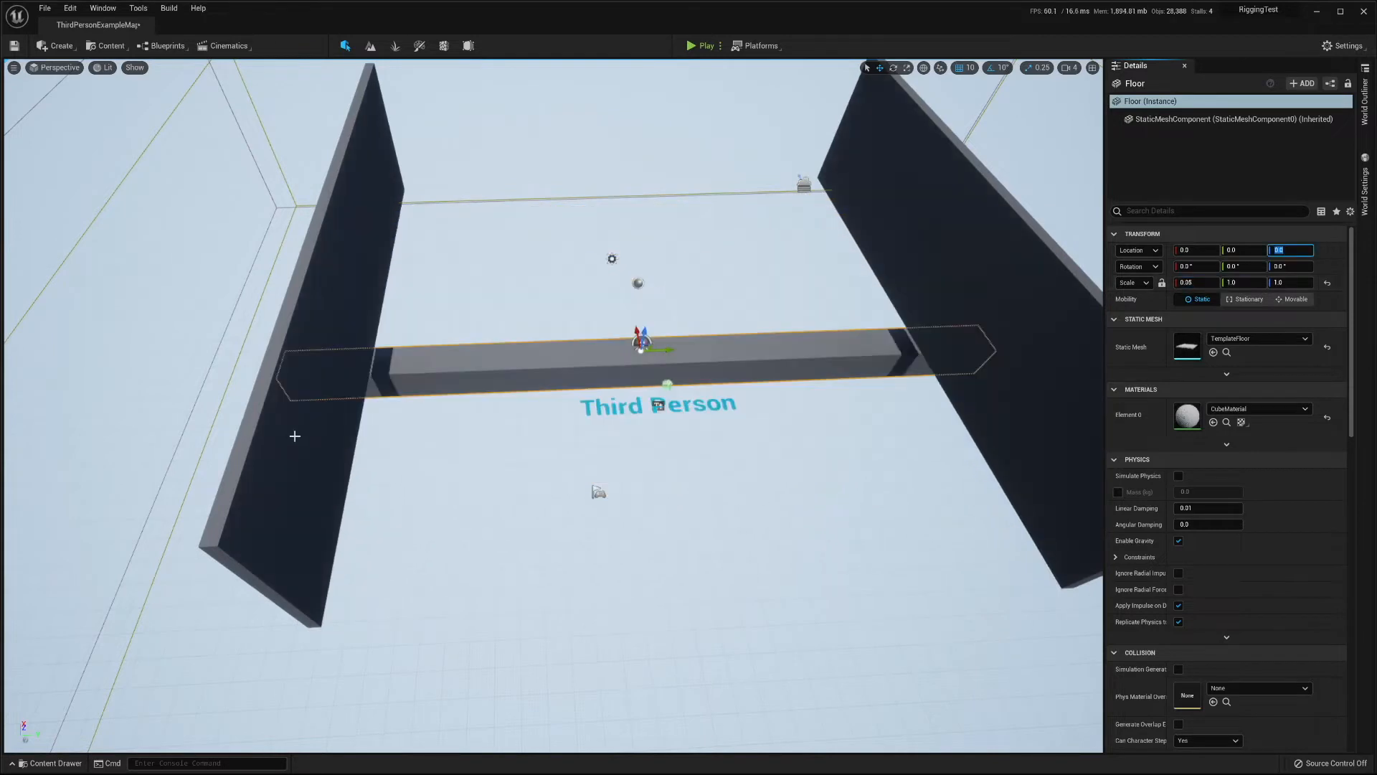
click(295, 431)
click(1205, 282)
text(1)
key(Return)
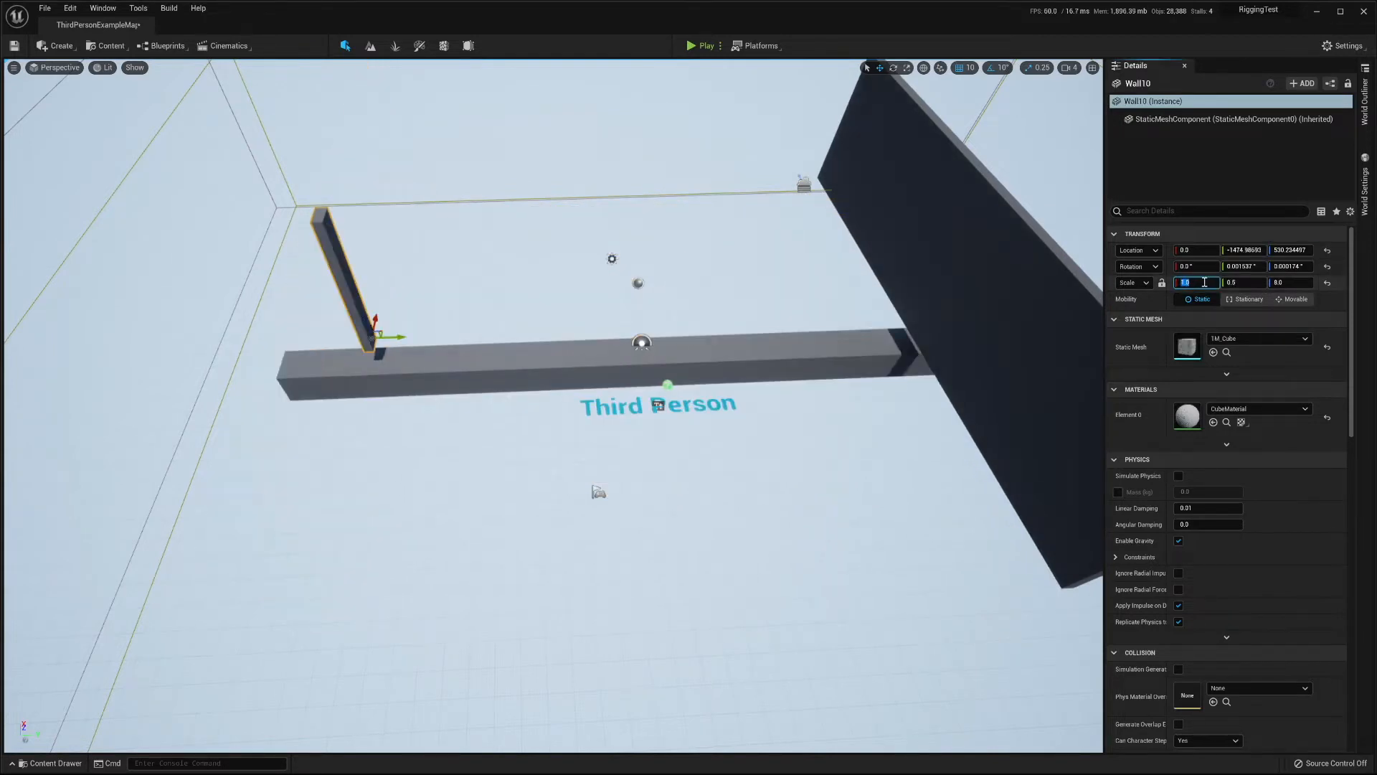
key(Return)
Step: Move Wall10 outward to the end of the floor strip, zero its rotation, and lower it to Z about 200
key(f)
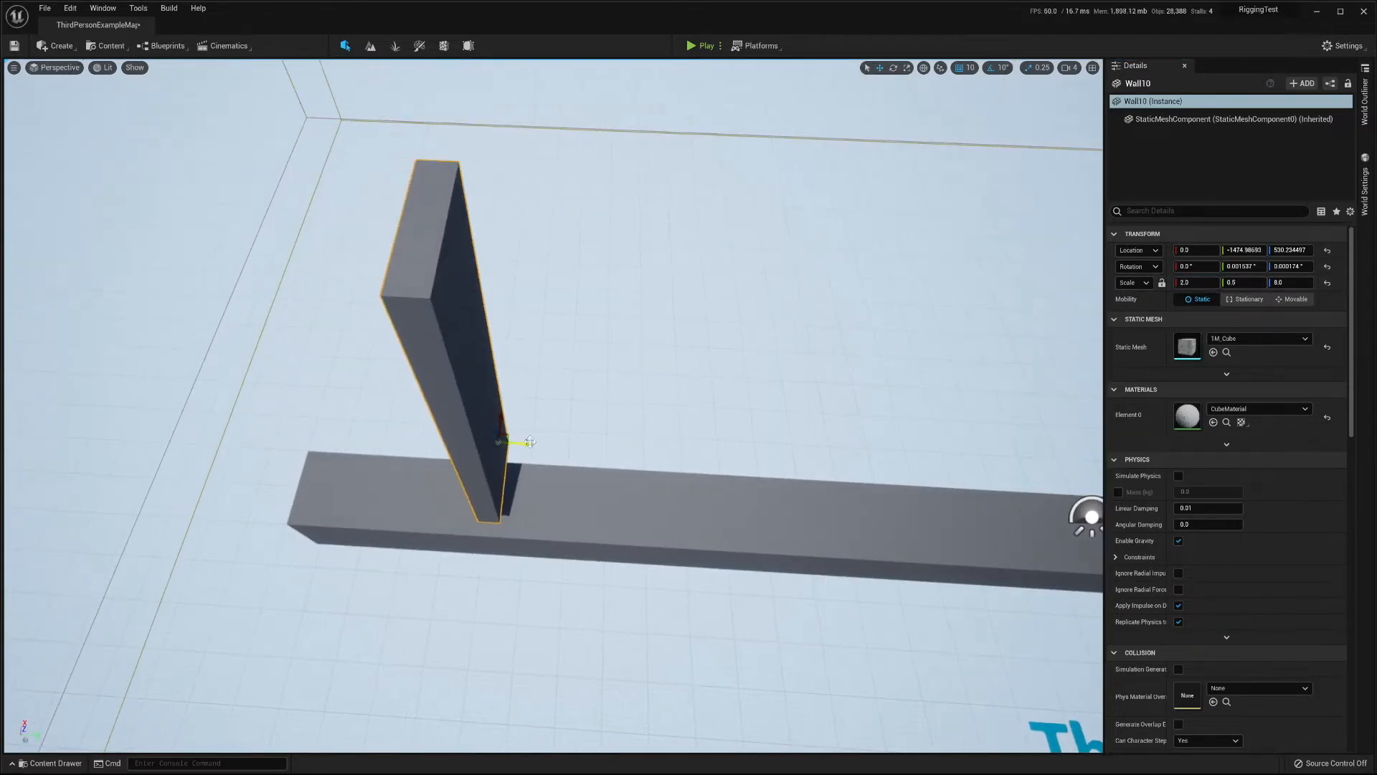
drag(530, 442, 338, 440)
key(f)
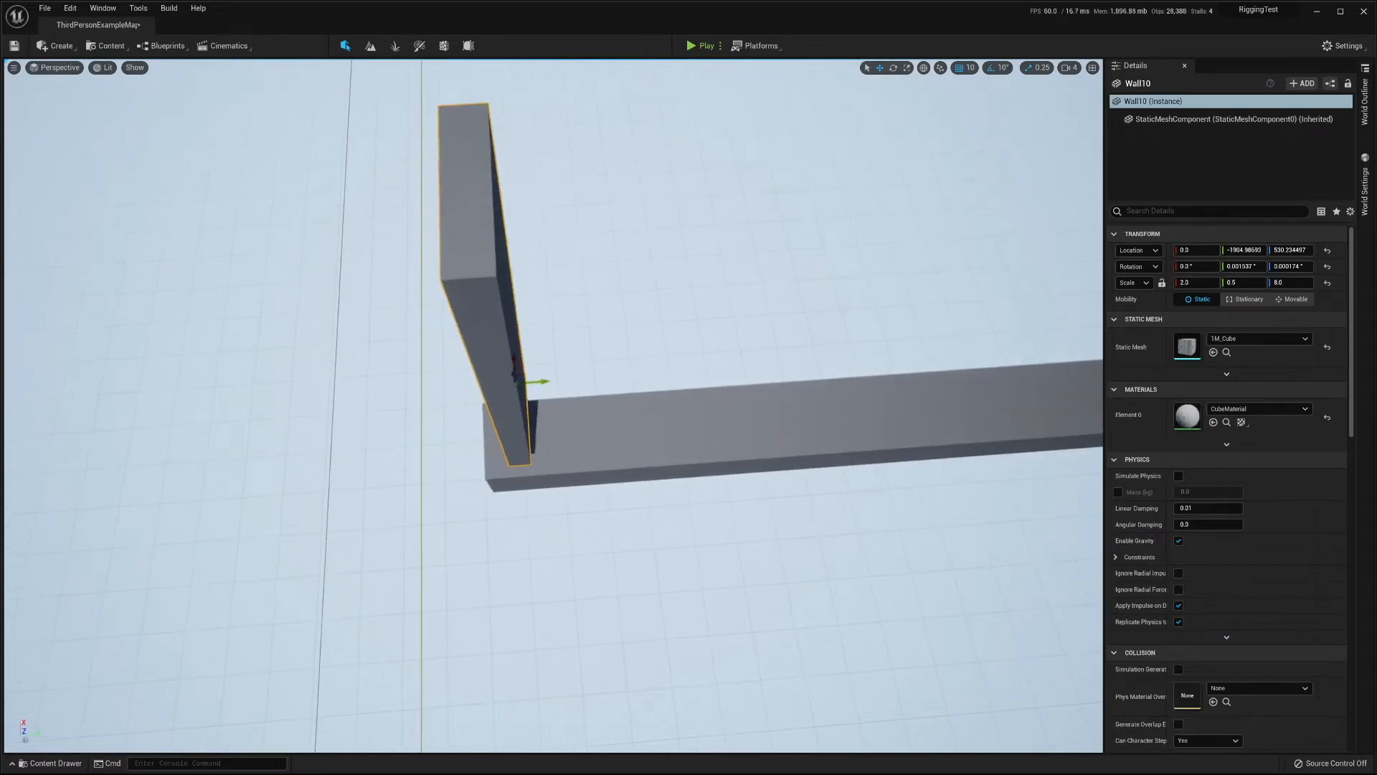
key(d)
right_drag(477, 436, 455, 436)
drag(494, 379, 455, 400)
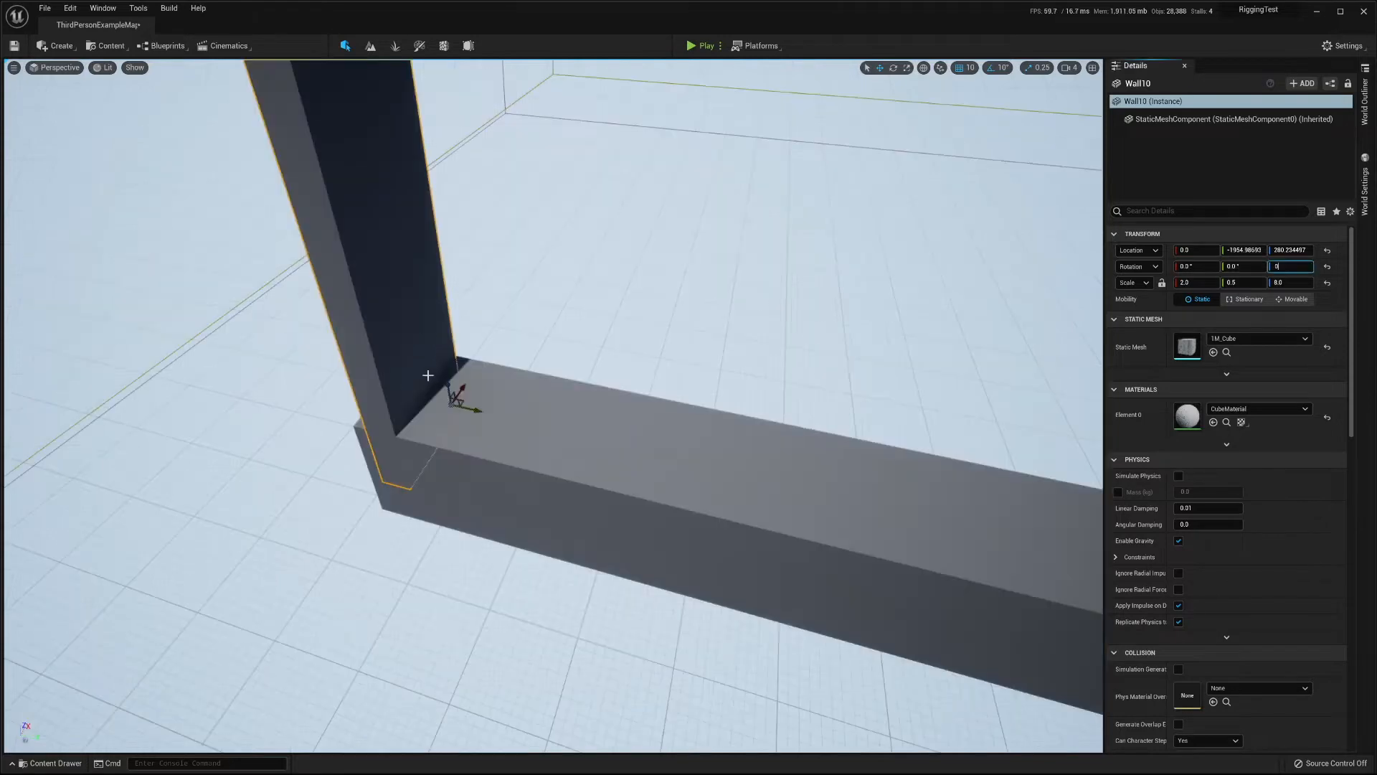
drag(448, 384, 448, 397)
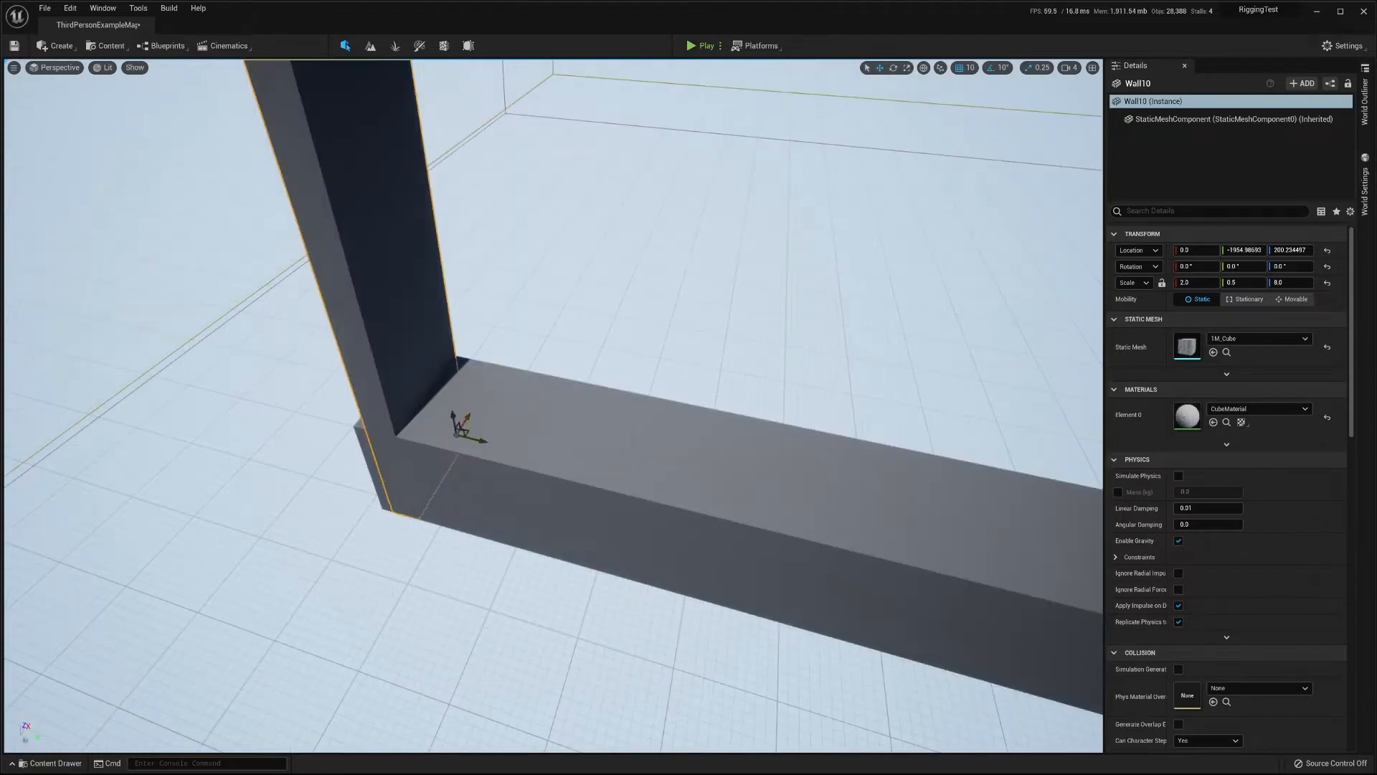
drag(488, 442, 475, 438)
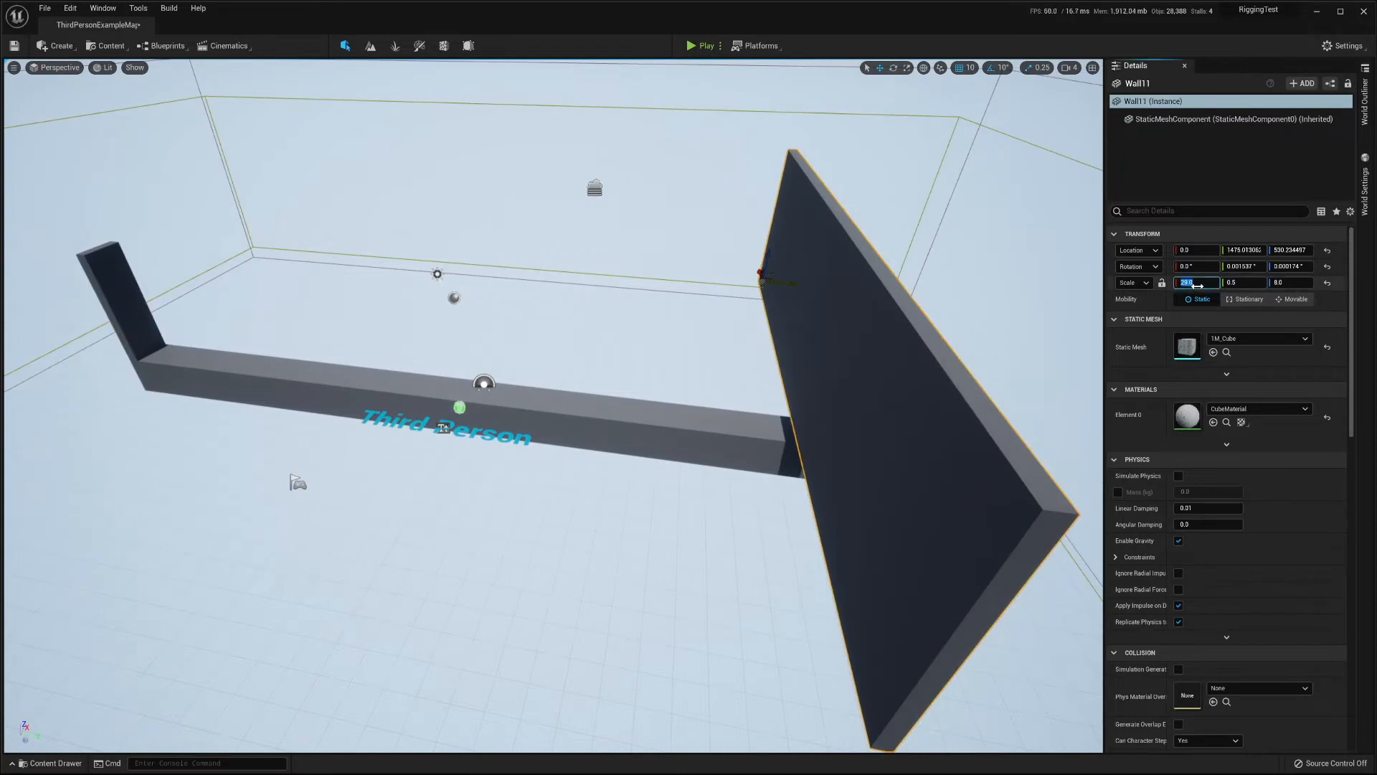
Step: Set Wall11's X scale to 2, zero its rotation, and move it outward to Y about 1955
text(2)
key(Return)
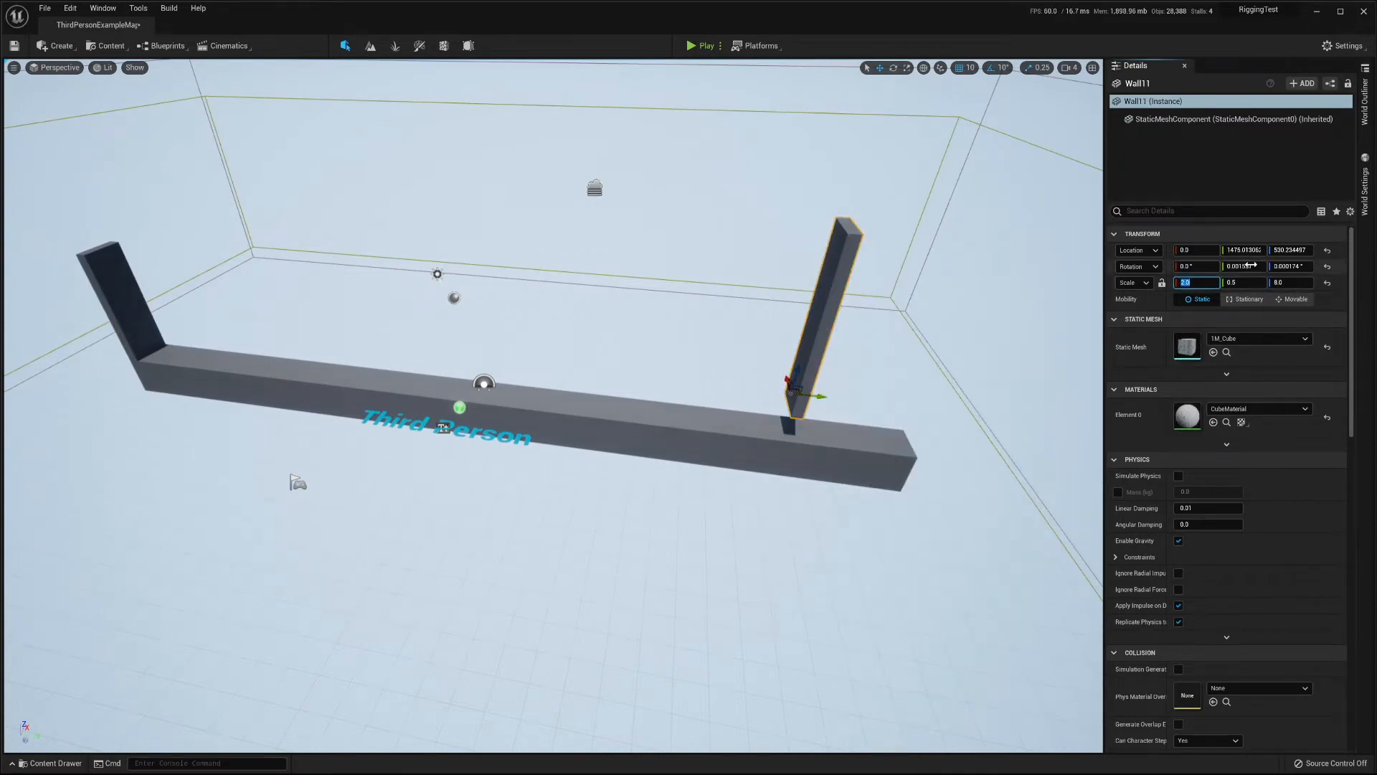
drag(819, 396, 933, 412)
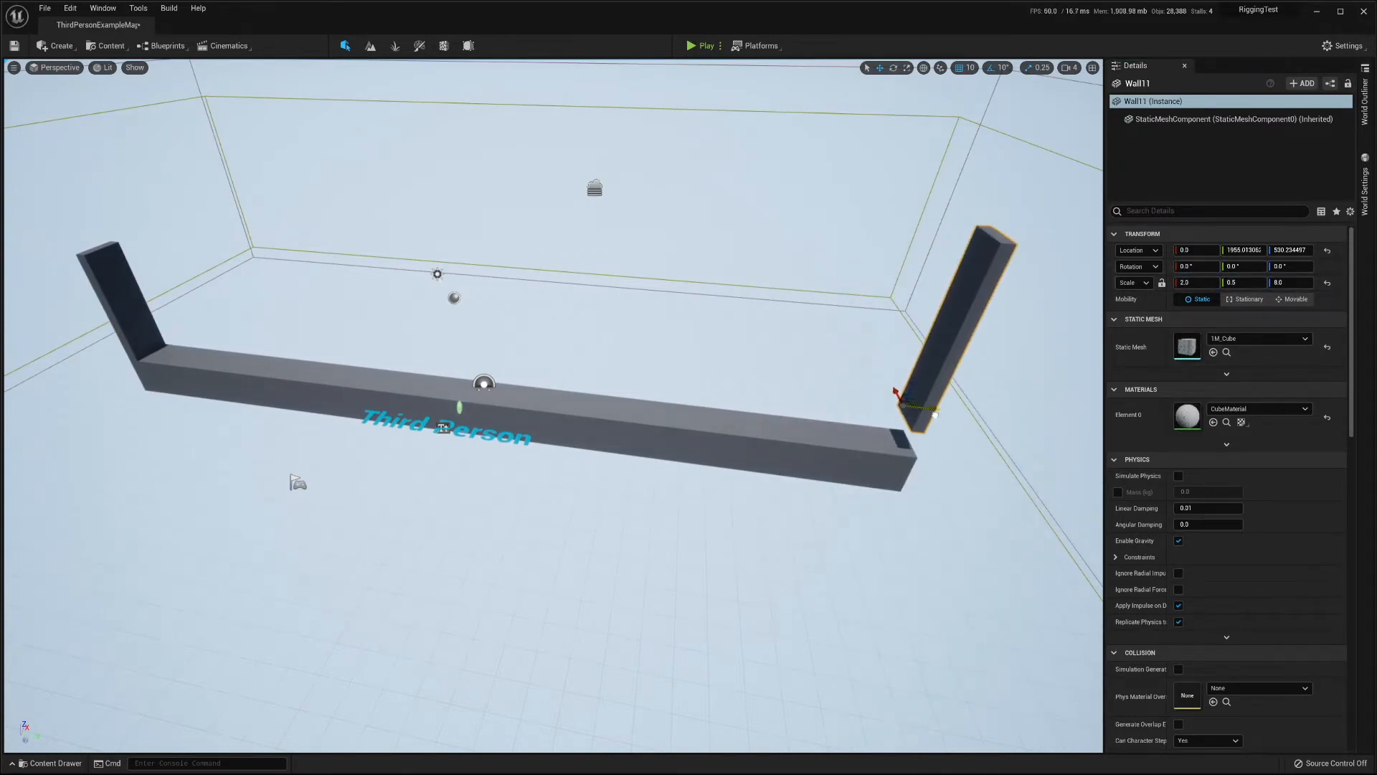
Step: Lower Wall11 to Z about 200 and shift it to Y about 1975, aligning it with the floor strip's end
key(w)
right_drag(673, 402, 517, 395)
drag(596, 424, 596, 624)
right_drag(596, 624, 688, 610)
key(a)
key(w)
right_drag(674, 366, 728, 427)
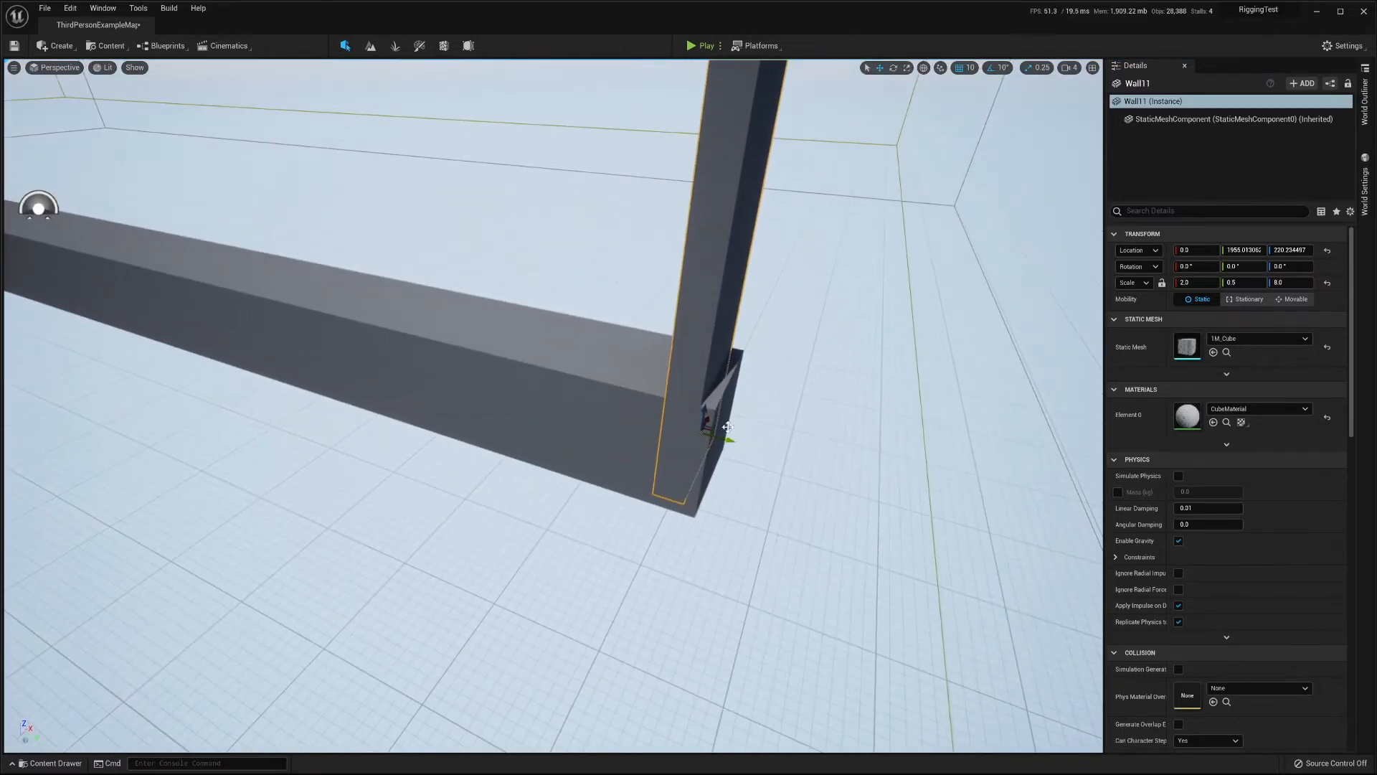
drag(729, 449, 738, 452)
right_drag(738, 452, 825, 352)
key(s)
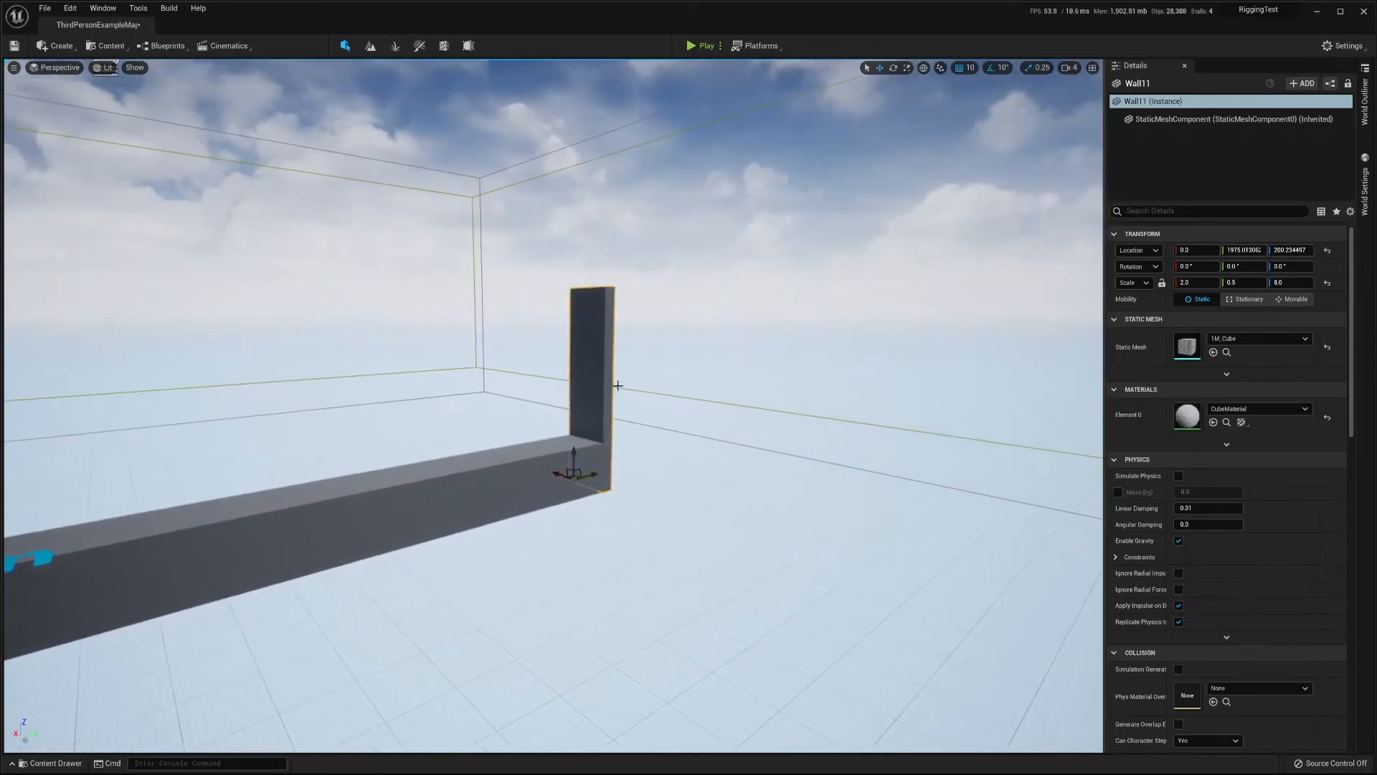
drag(577, 449, 578, 412)
right_drag(580, 404, 287, 409)
Step: Remove the Third Person text from the stage and briefly play-test the level
click(484, 446)
drag(495, 458, 497, 434)
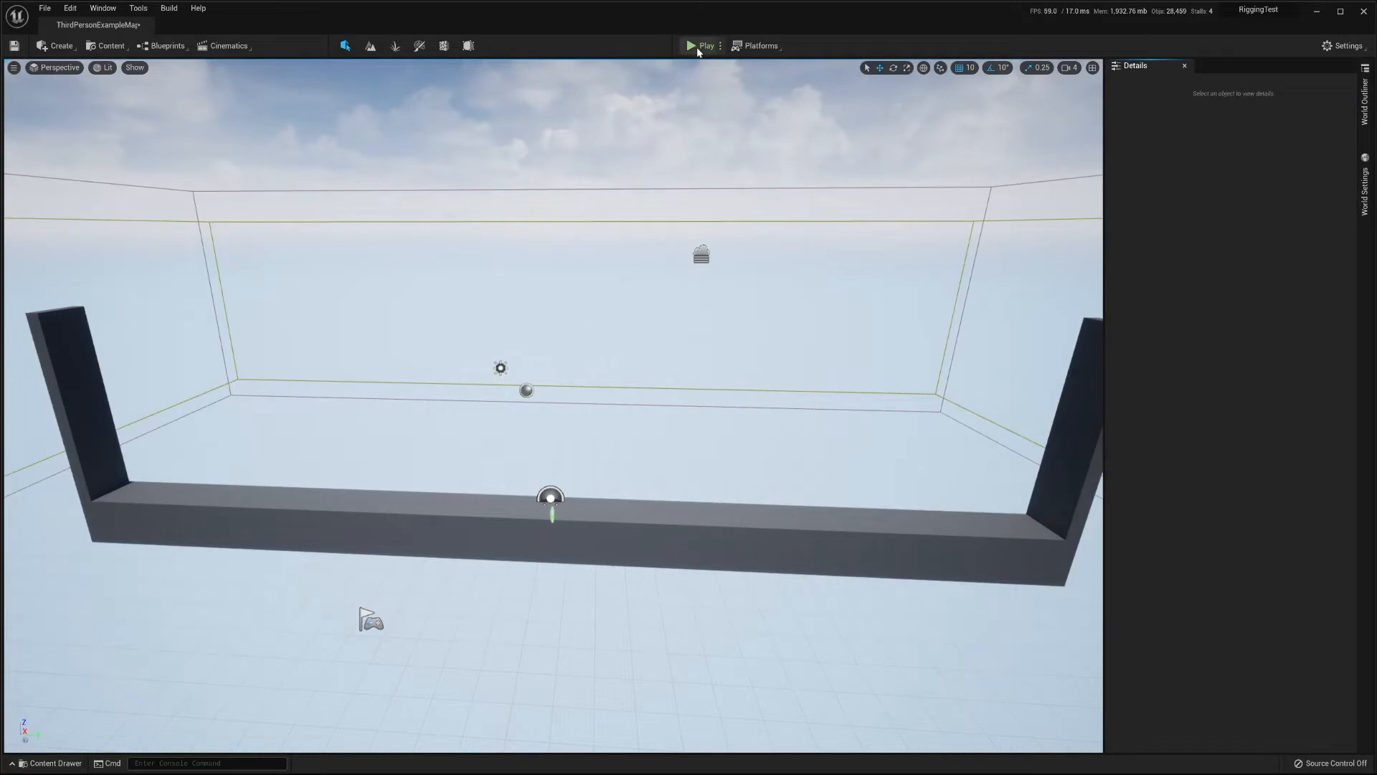
click(698, 48)
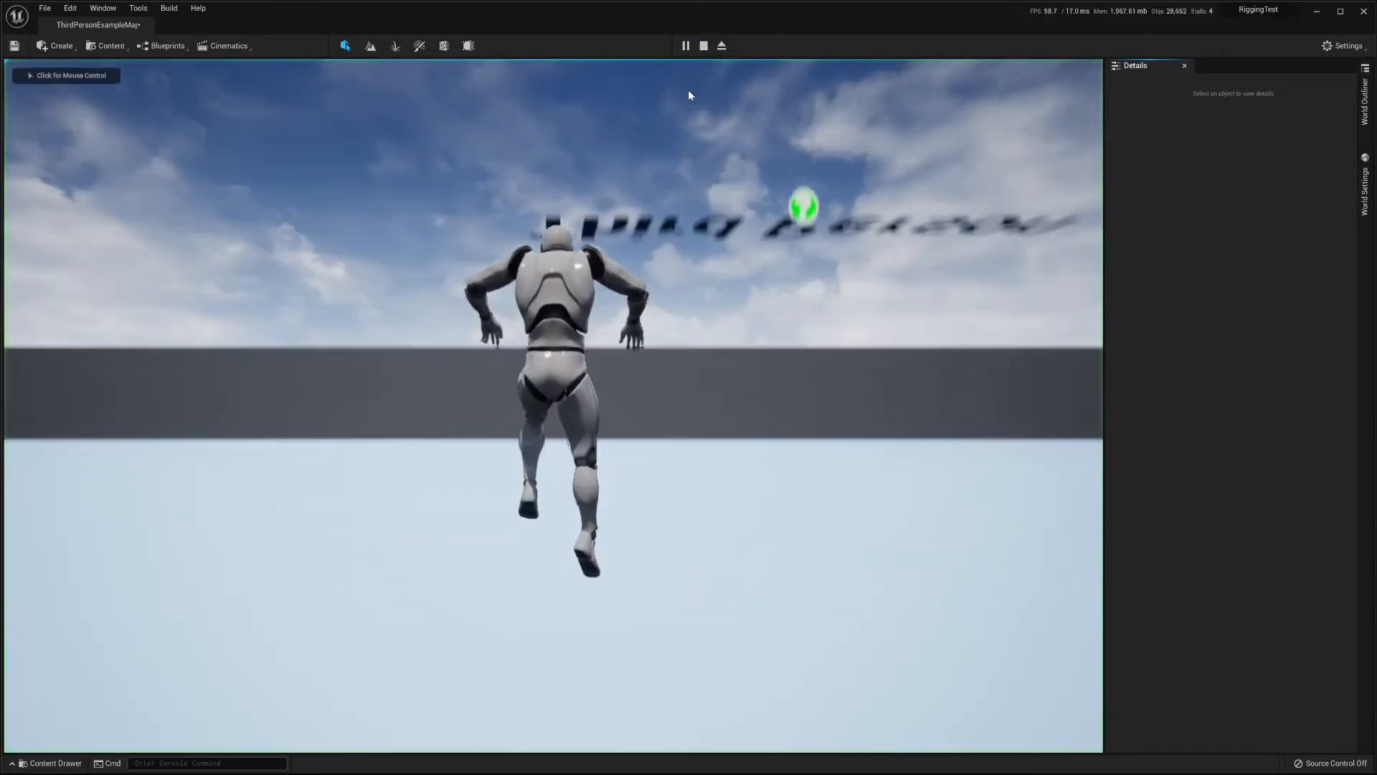
click(703, 46)
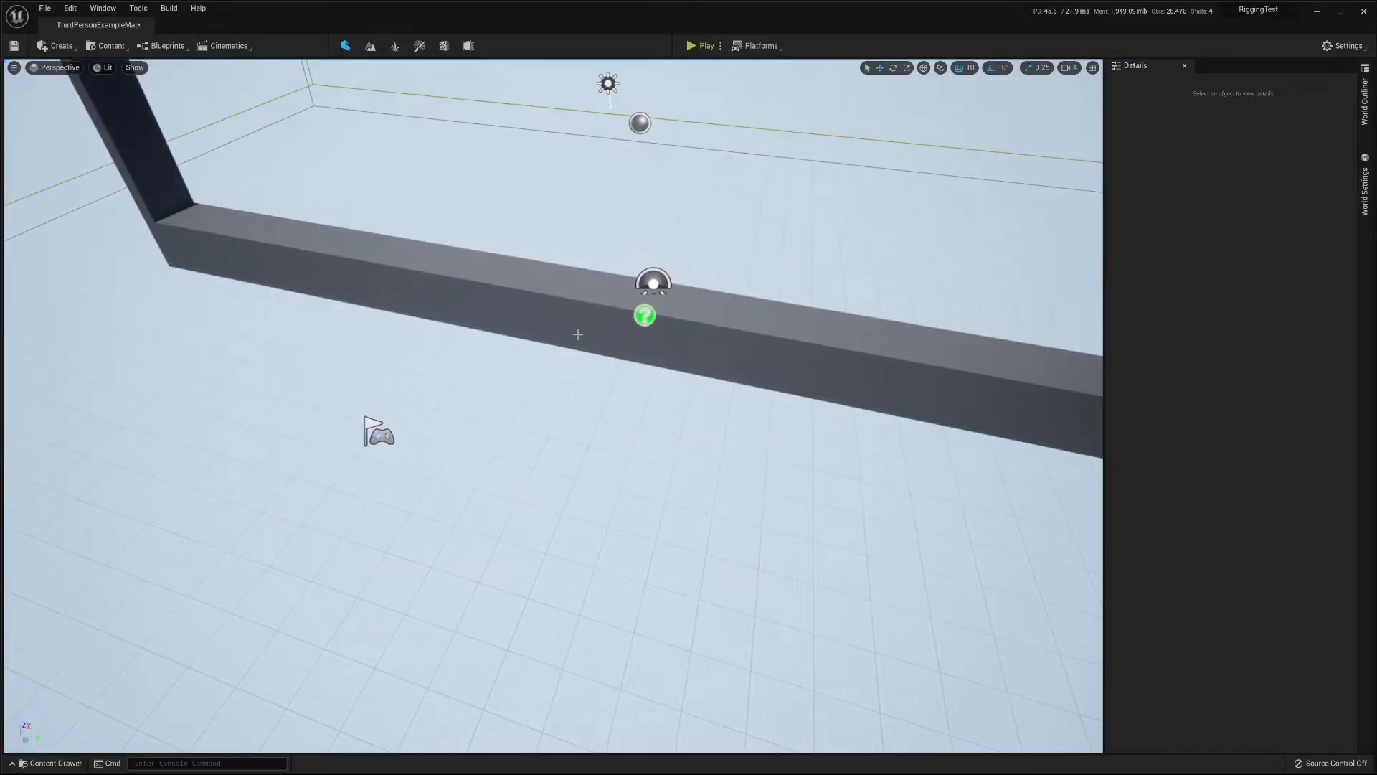
Step: Move the NetworkPlayerStart to X 0, Y about -1616 beside Wall10, and snap it down onto the floor strip
click(395, 425)
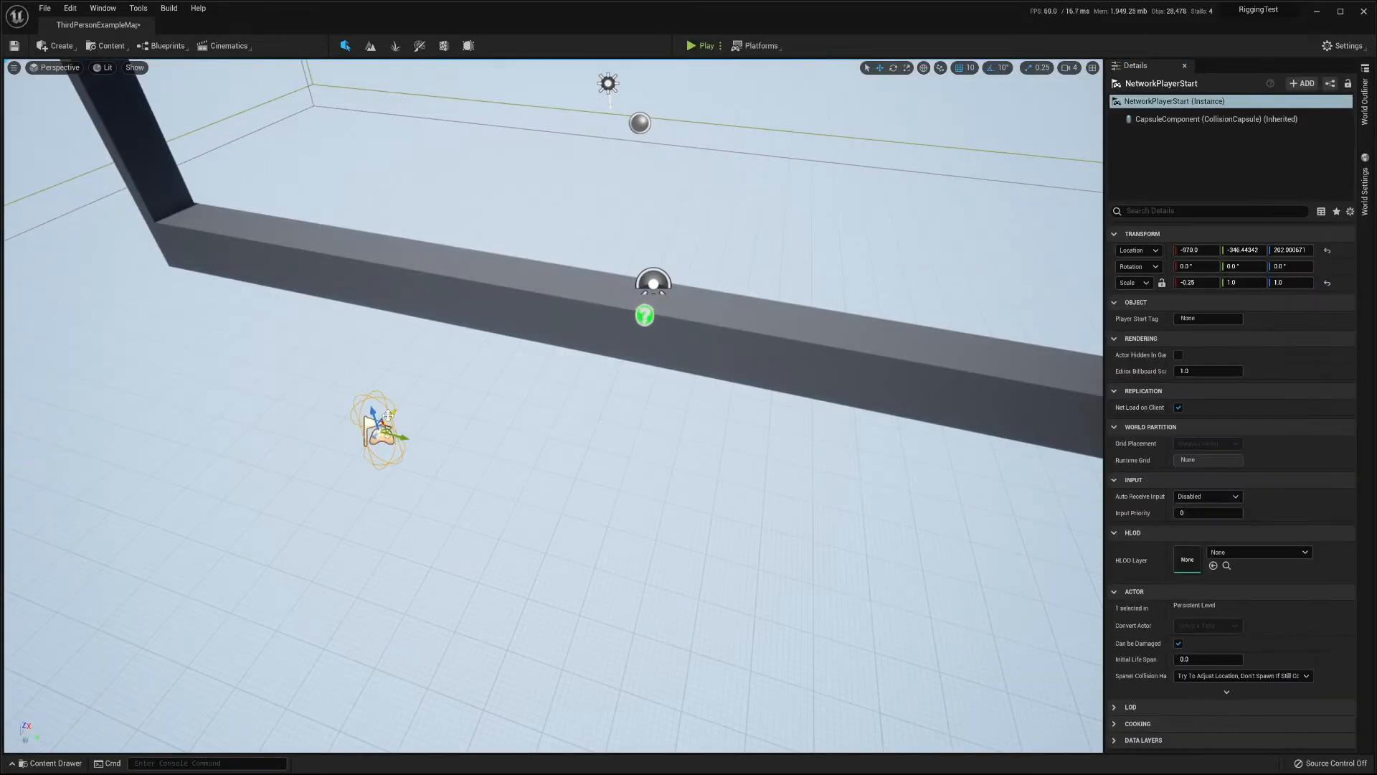
drag(394, 414, 244, 164)
key(f)
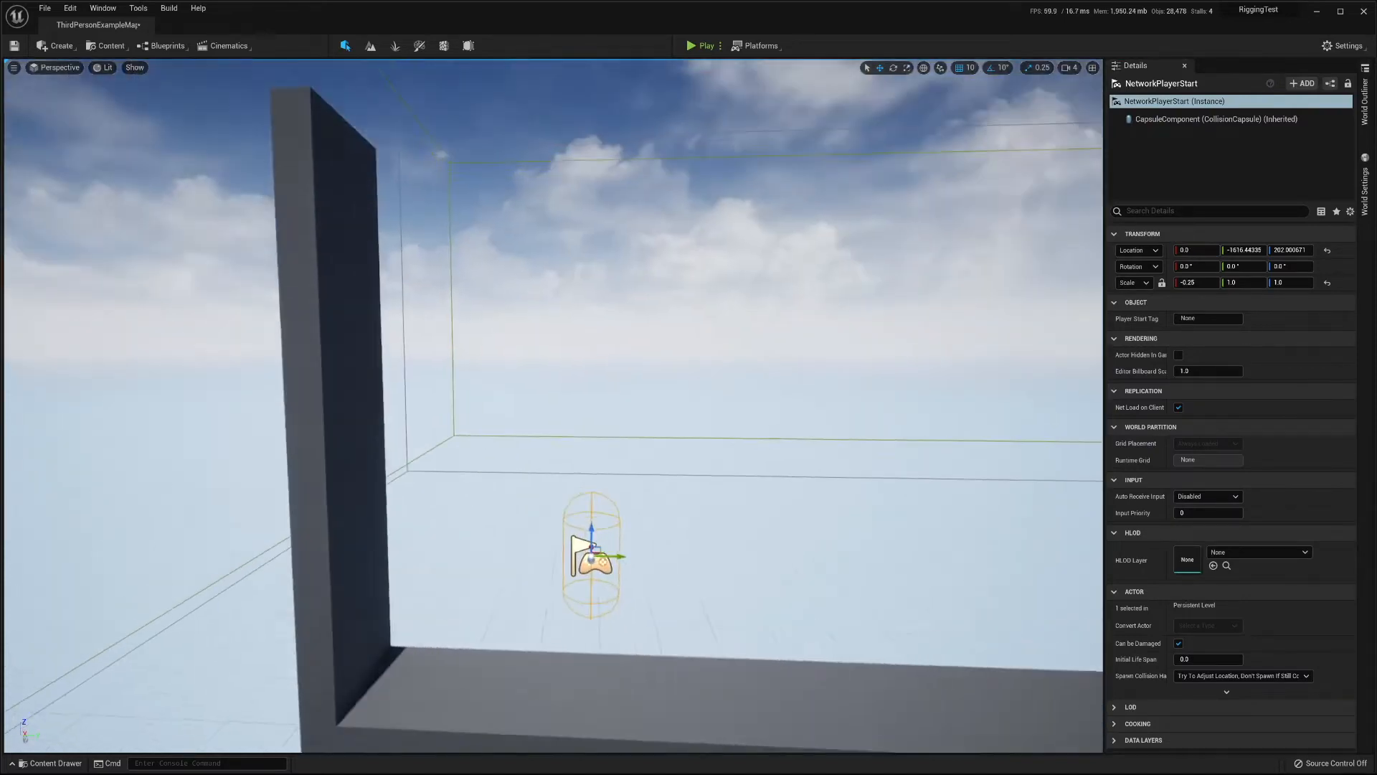
right_drag(273, 219, 224, 228)
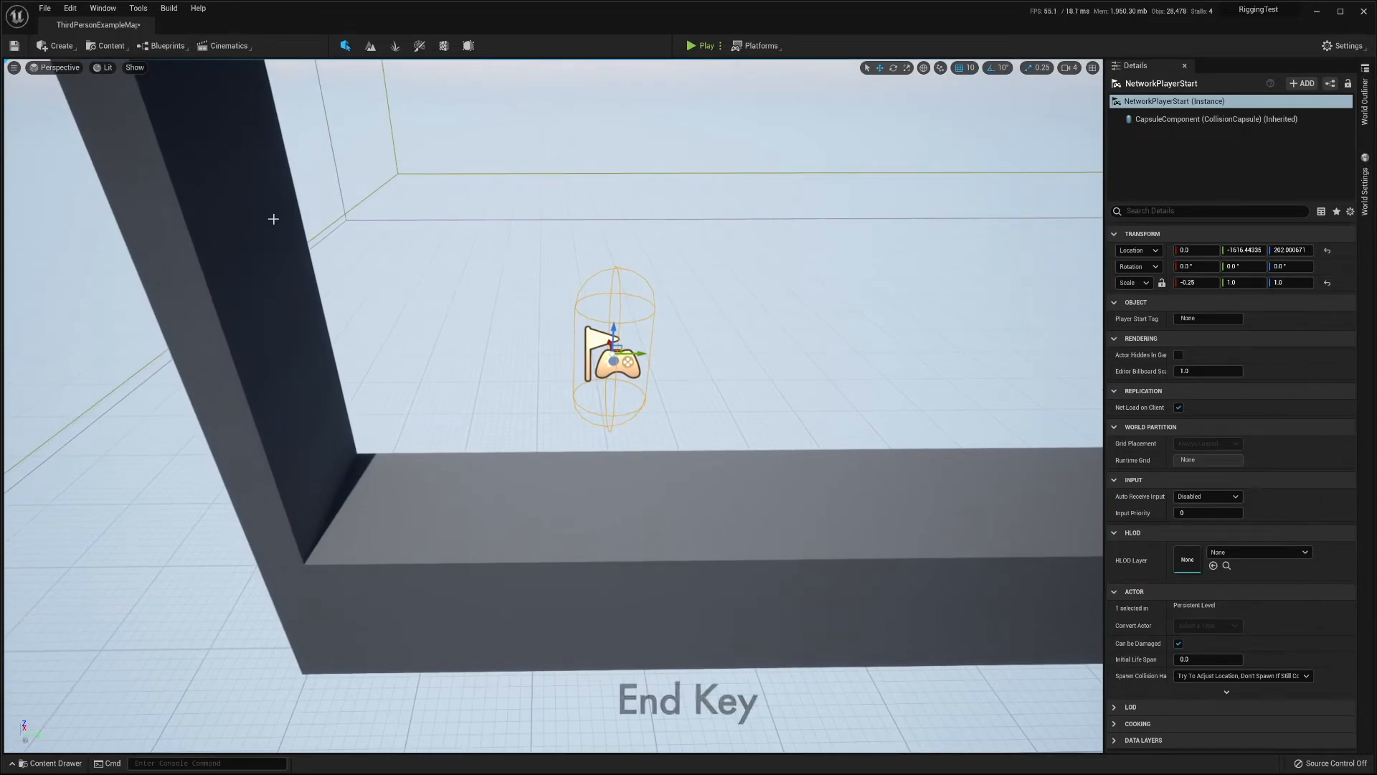
key(End)
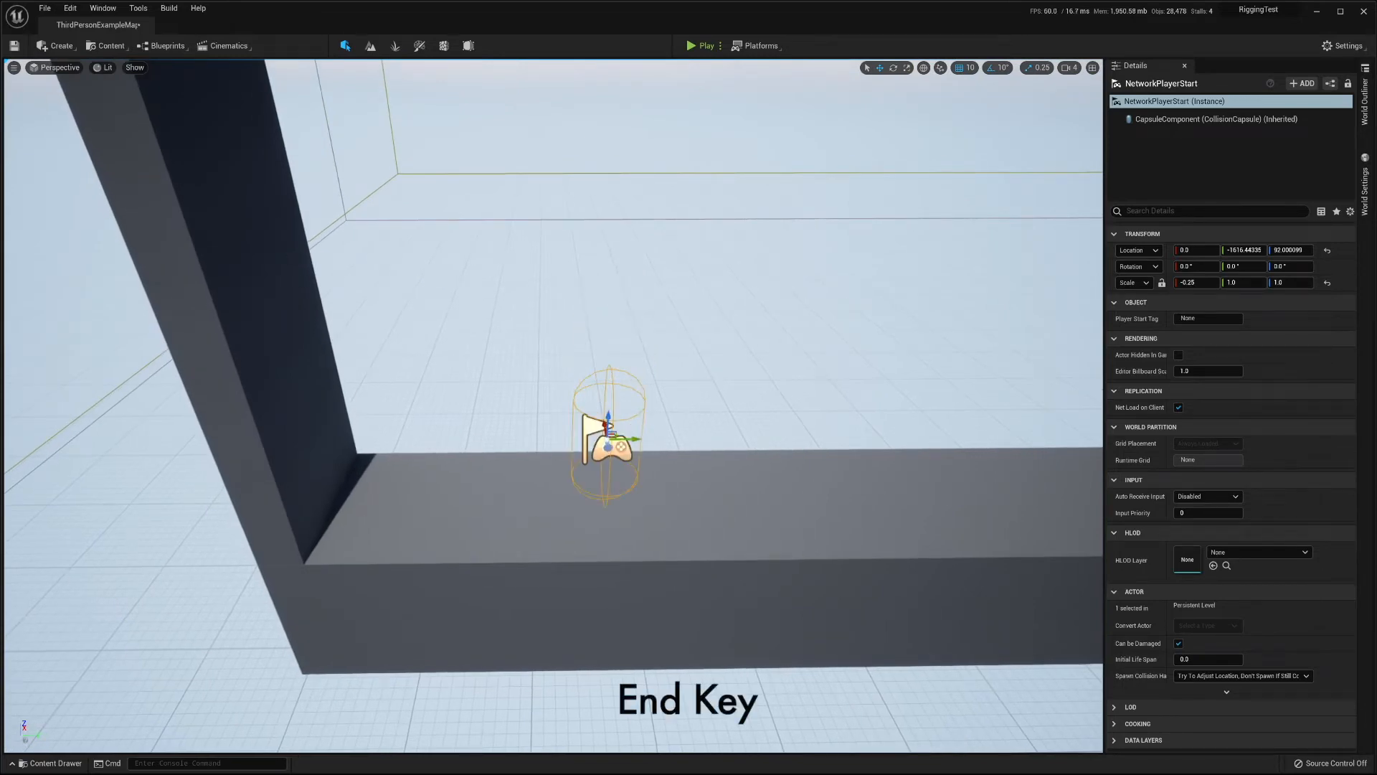
Step: Play-test the level from the repositioned player start by running the character along the floor strip, and end the session
right_drag(785, 473, 832, 502)
key(s)
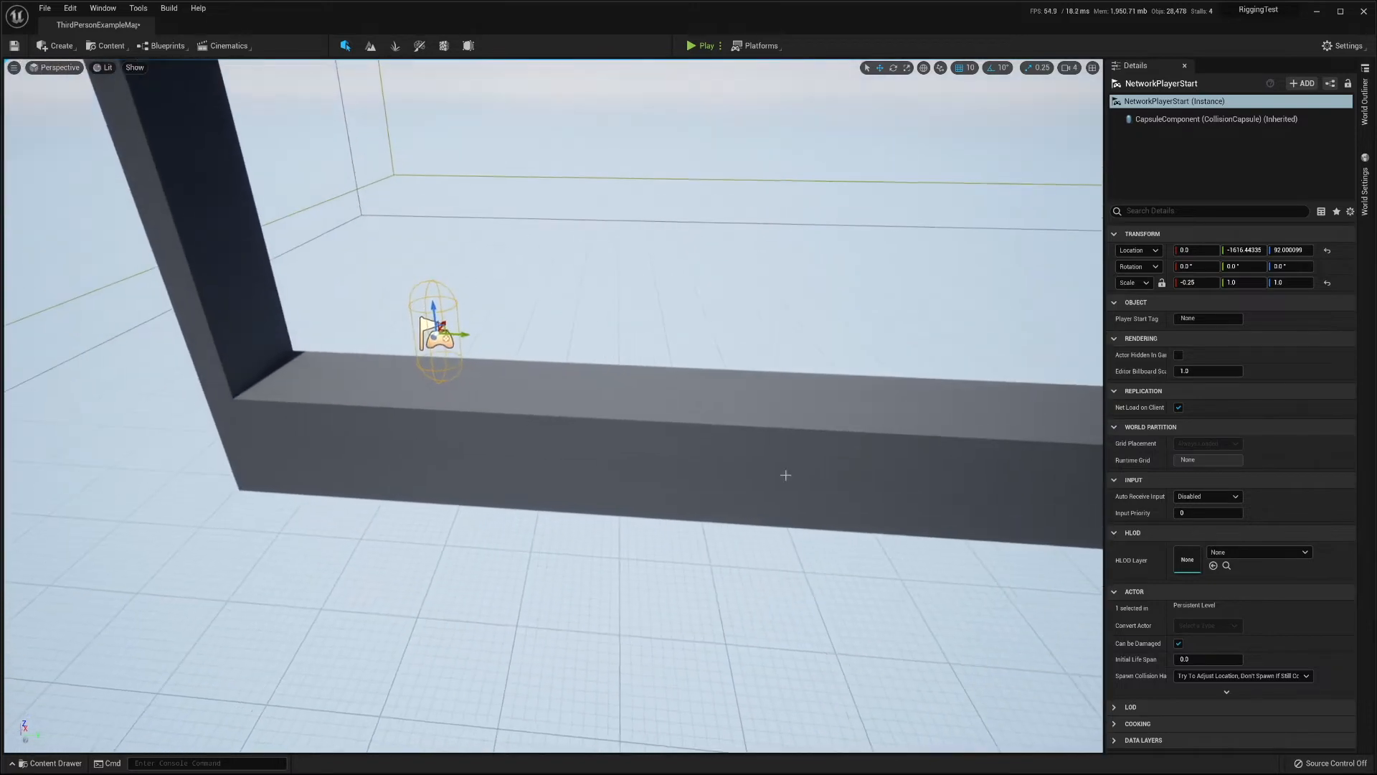
click(695, 46)
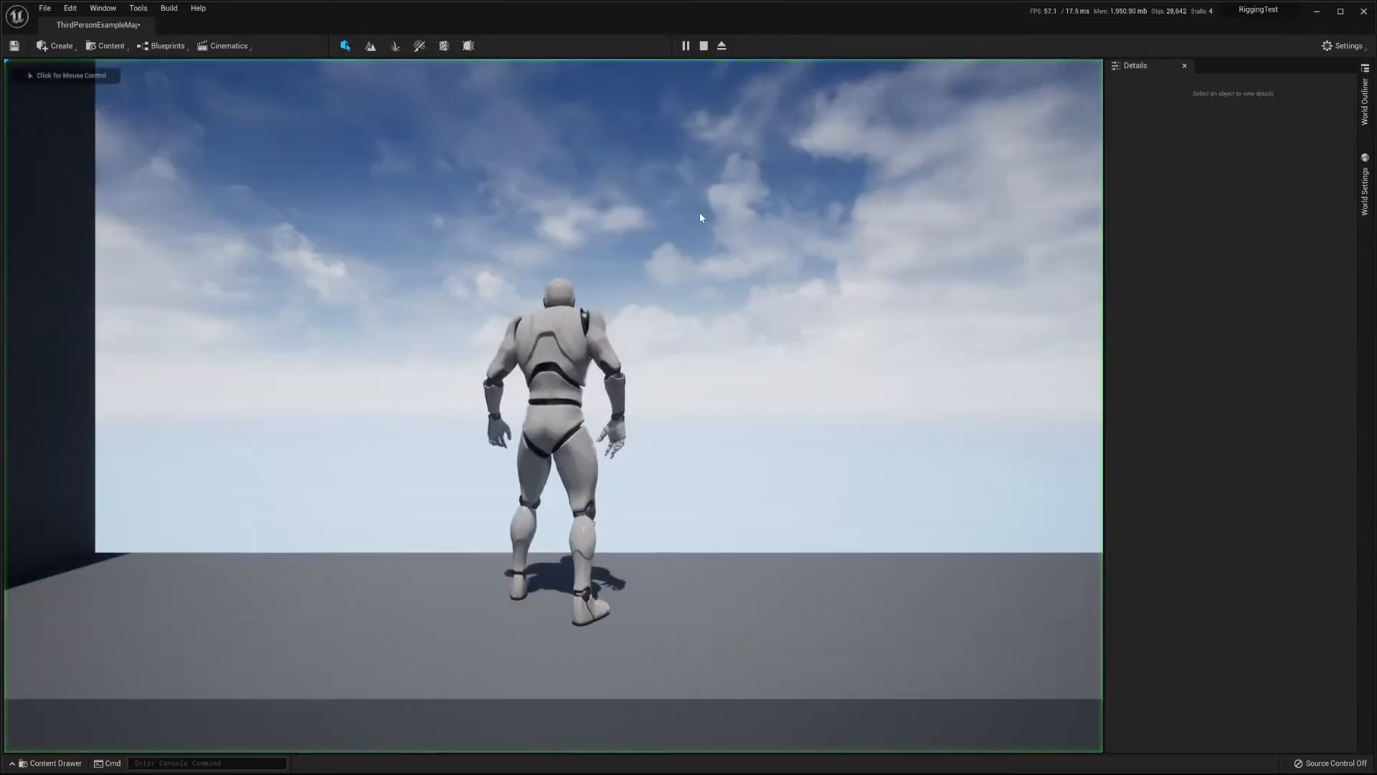
key(w)
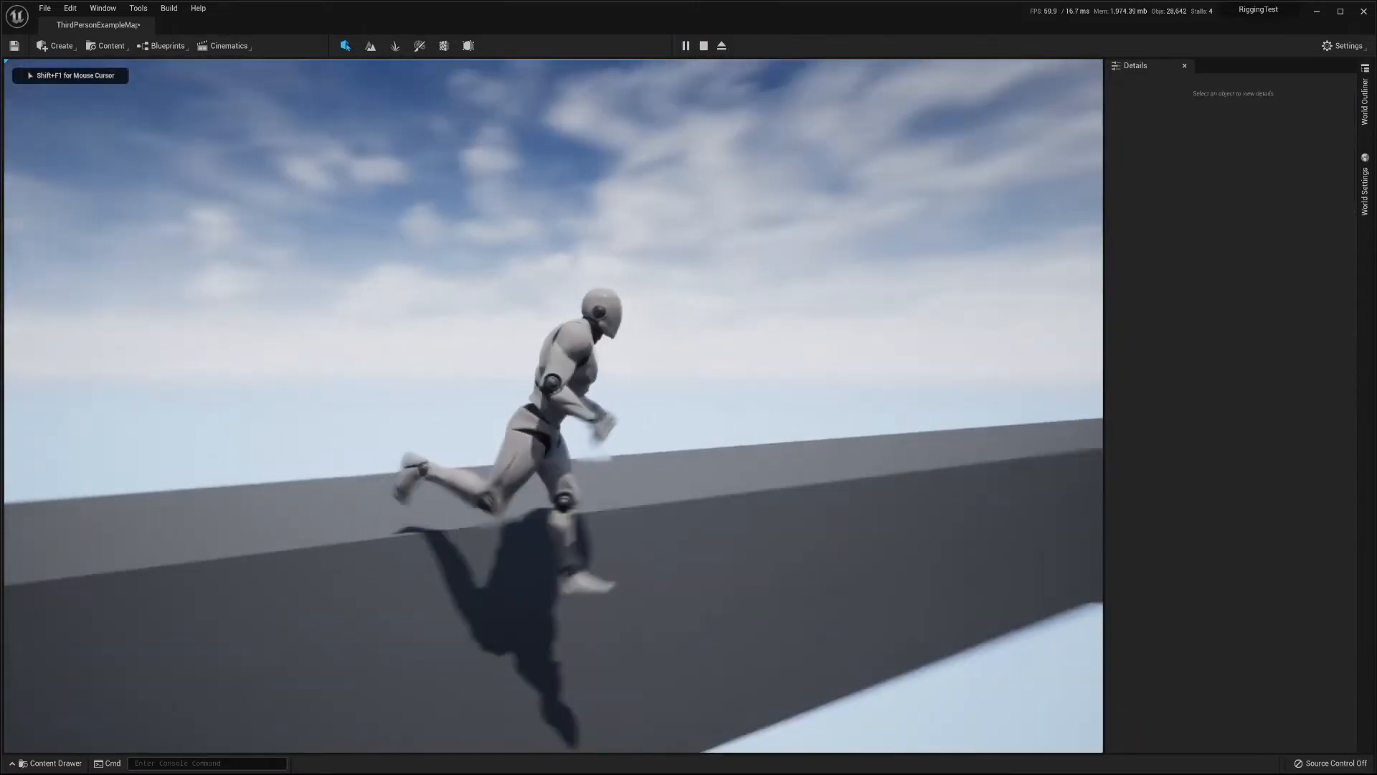
key(Escape)
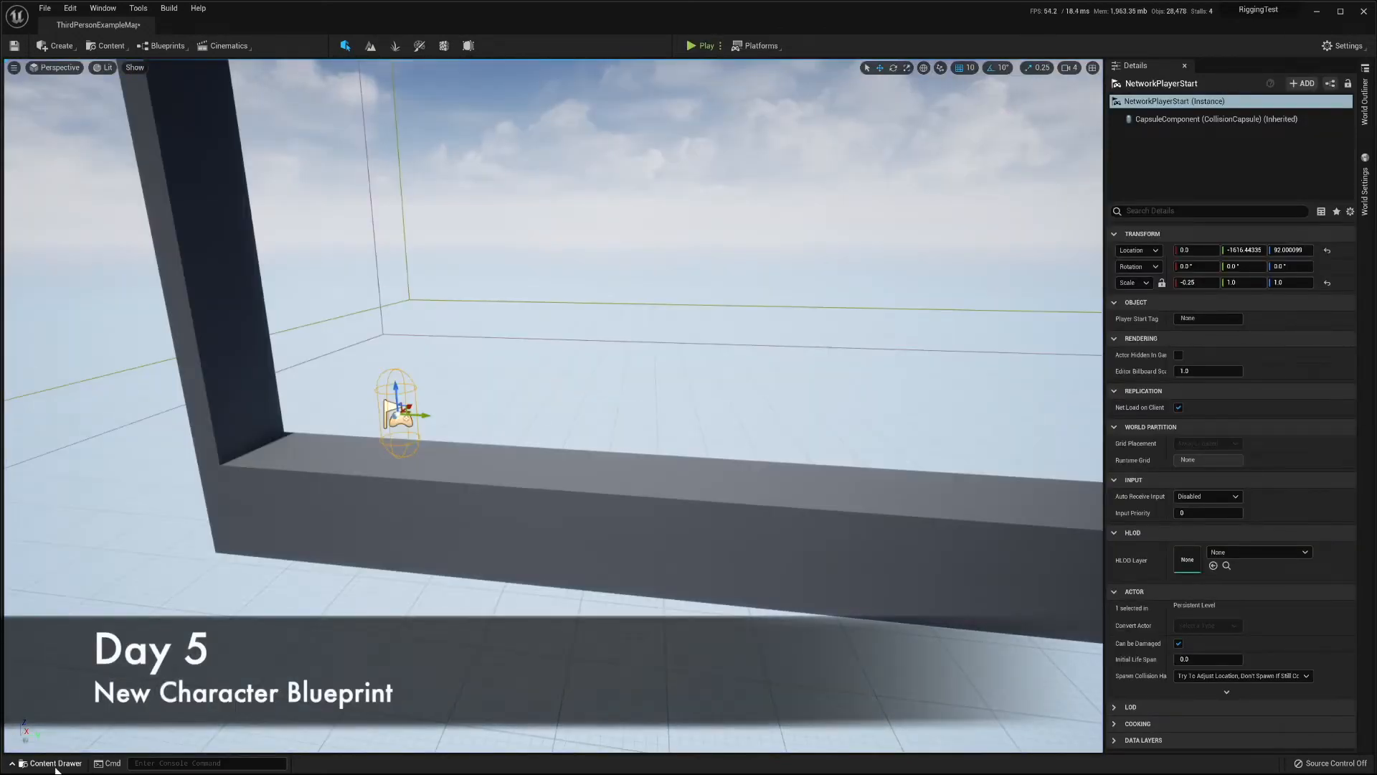
Step: Duplicate the ThirdPersonCharacter blueprint in ThirdPersonBP/Blueprints and name the copy KakashiPlayerCharacter
click(53, 763)
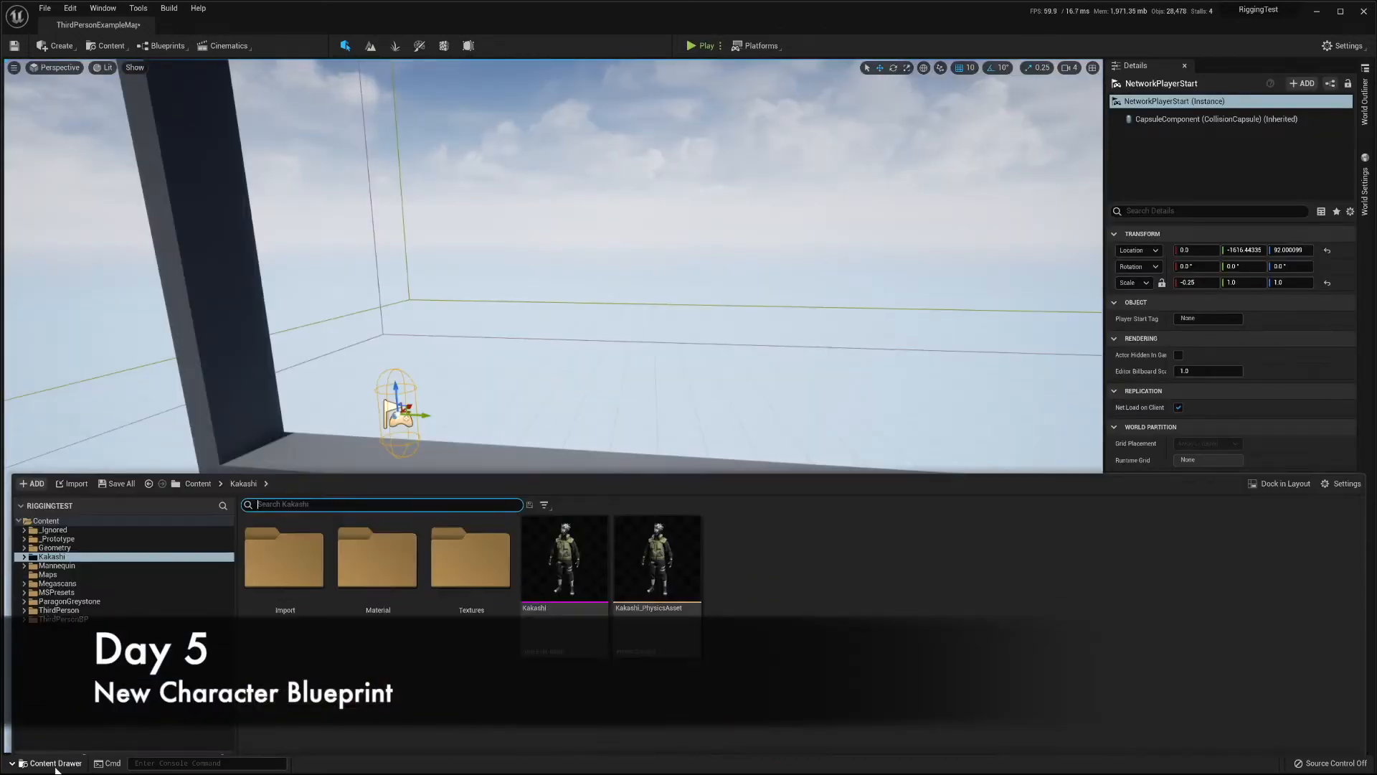
click(63, 605)
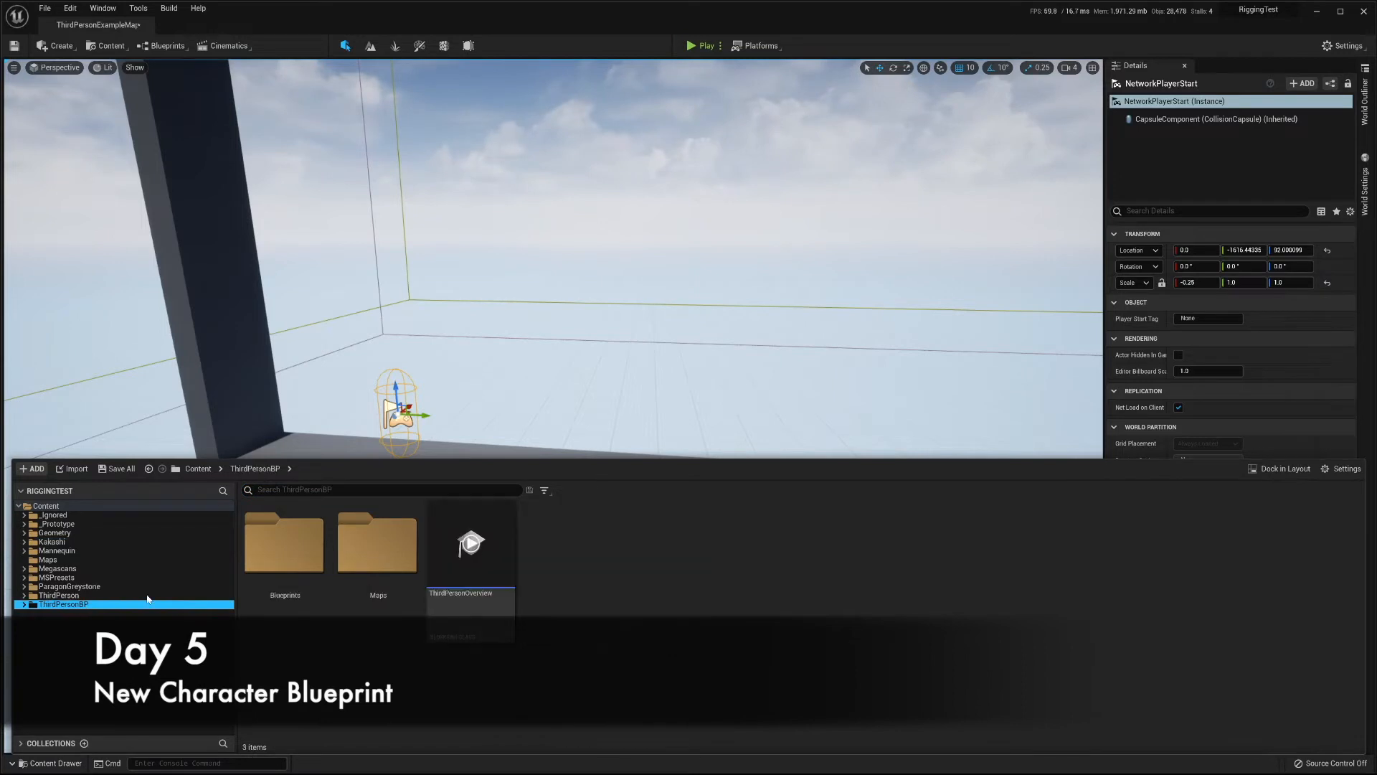
double_click(284, 544)
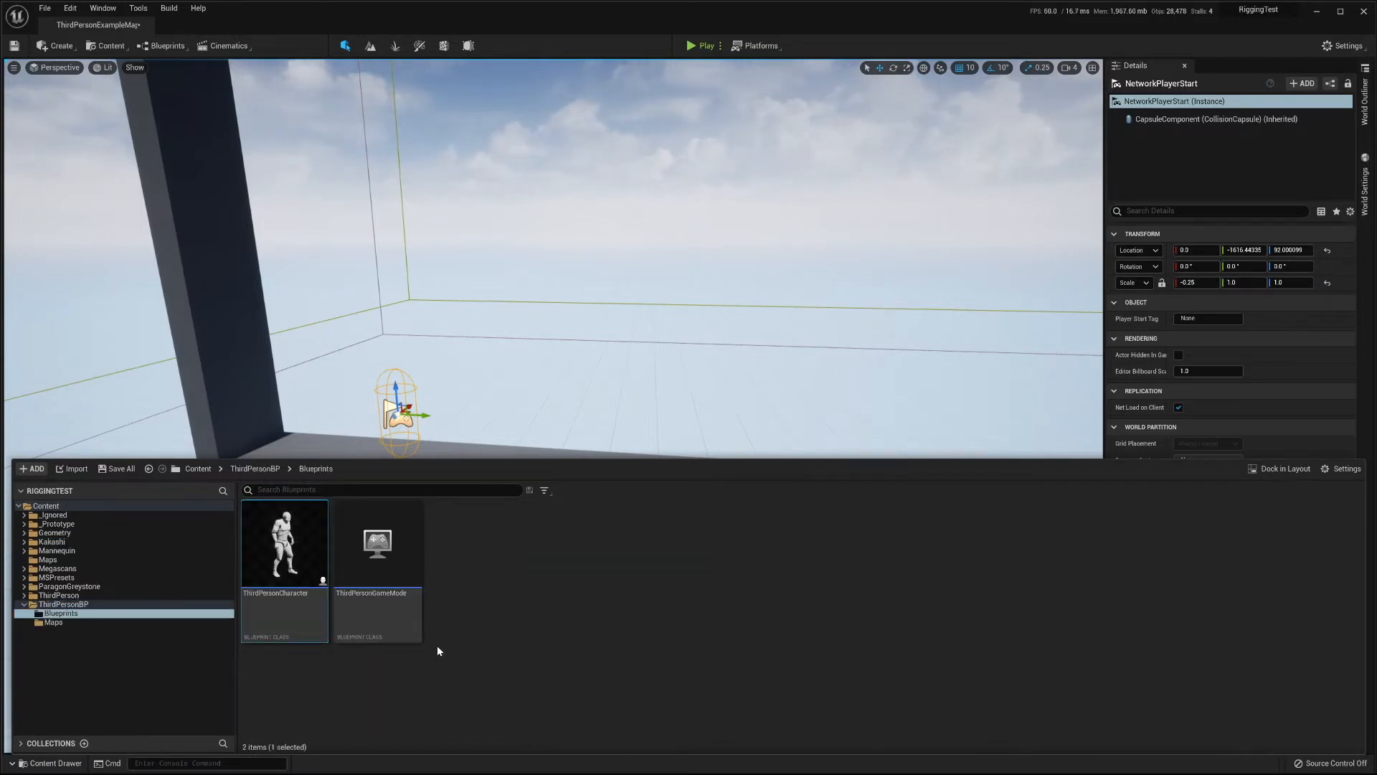
key(ctrl+d)
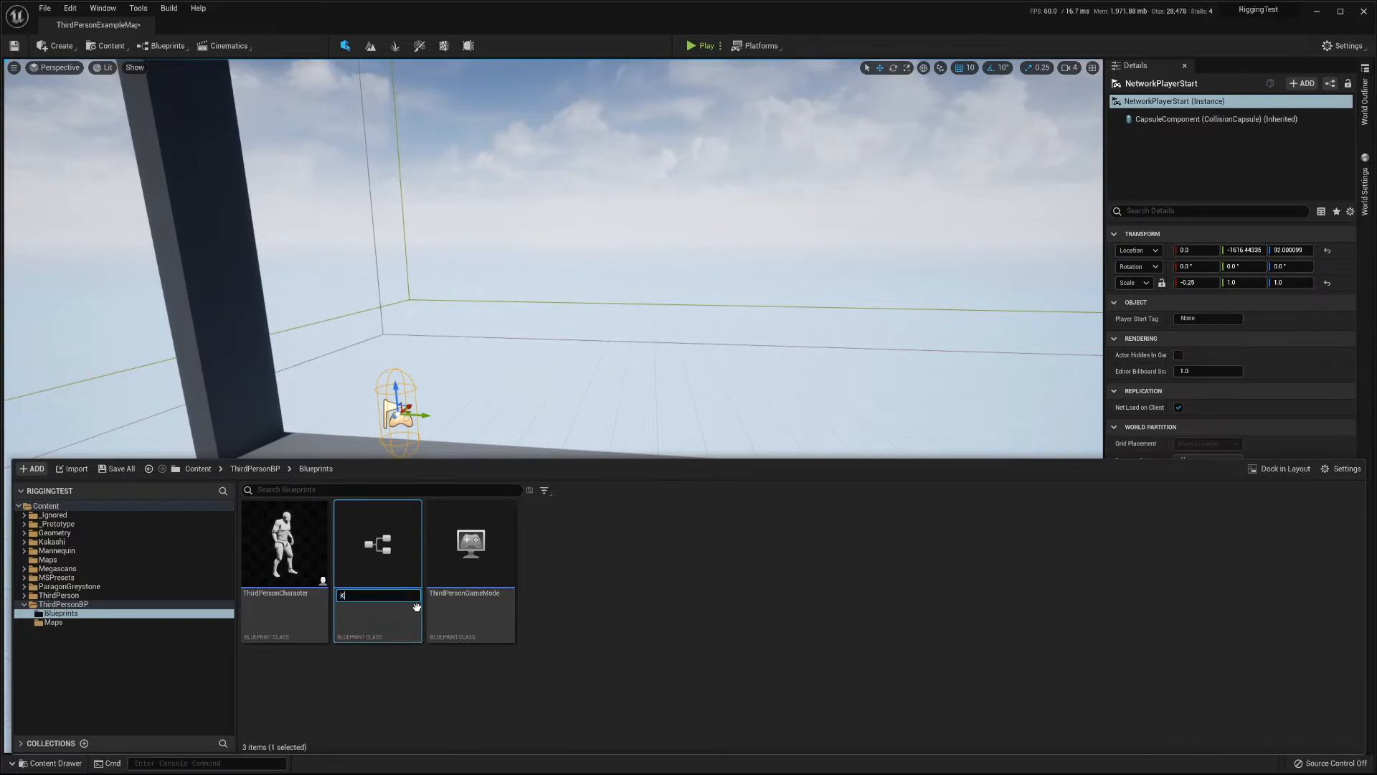
text(KakashiPlayerCharacter)
key(Return)
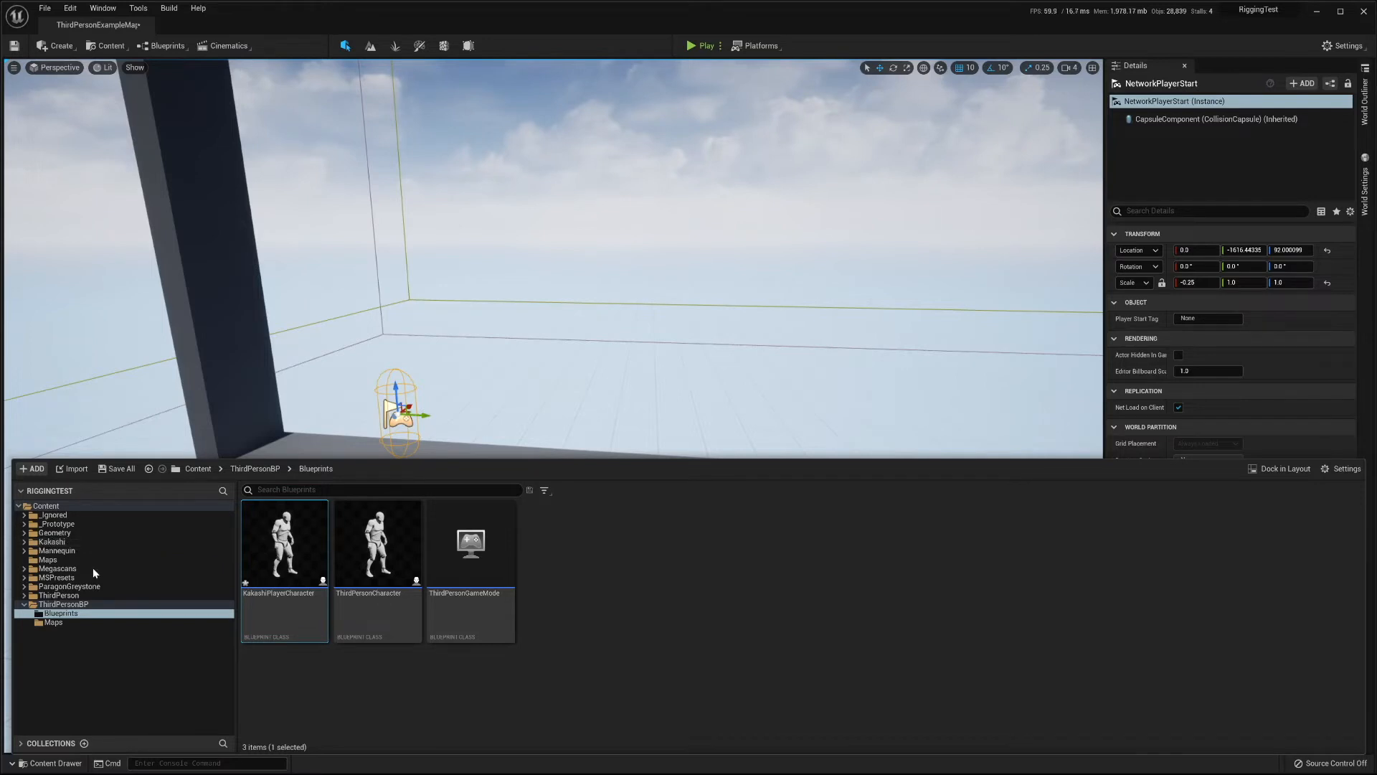
Step: Move the KakashiPlayerCharacter blueprint into the Kakashi folder and open it with its 3D preview shown
click(92, 542)
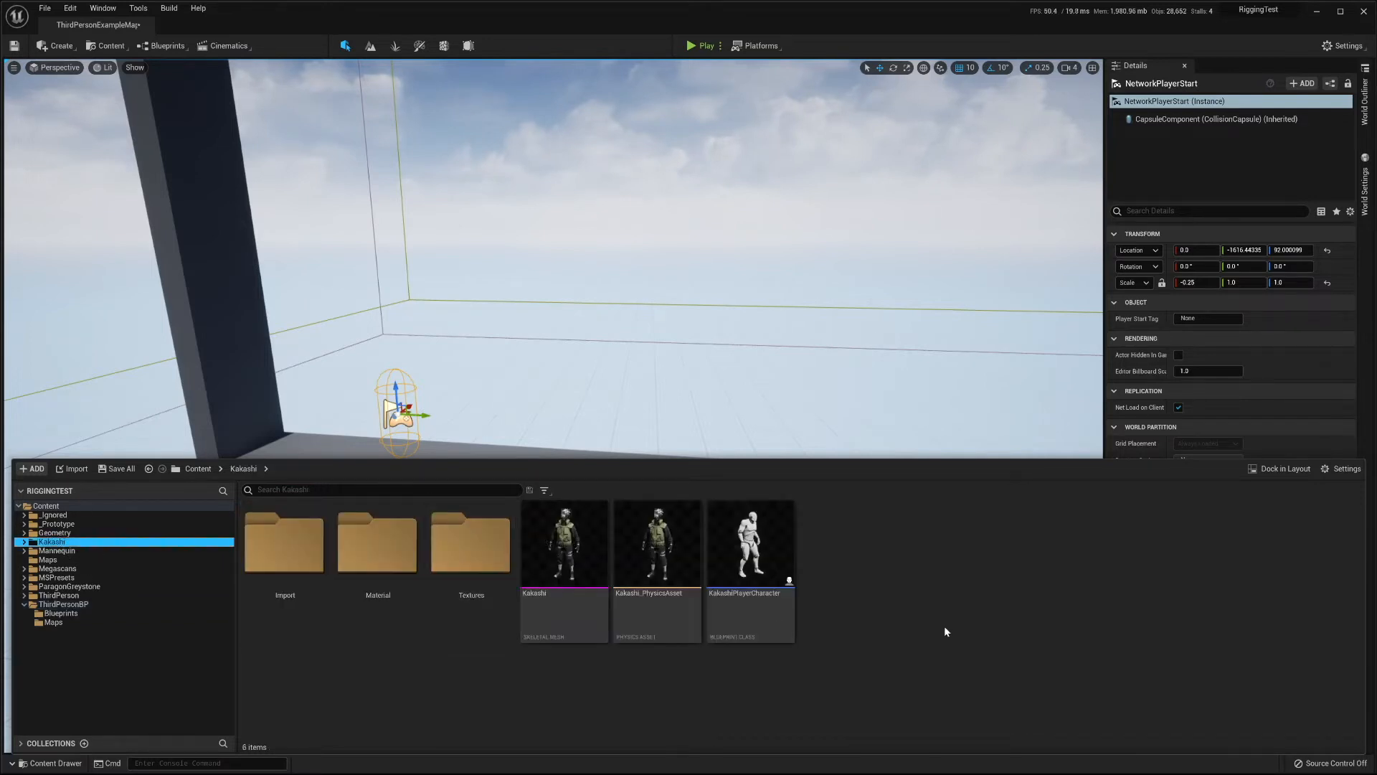
click(852, 600)
click(752, 553)
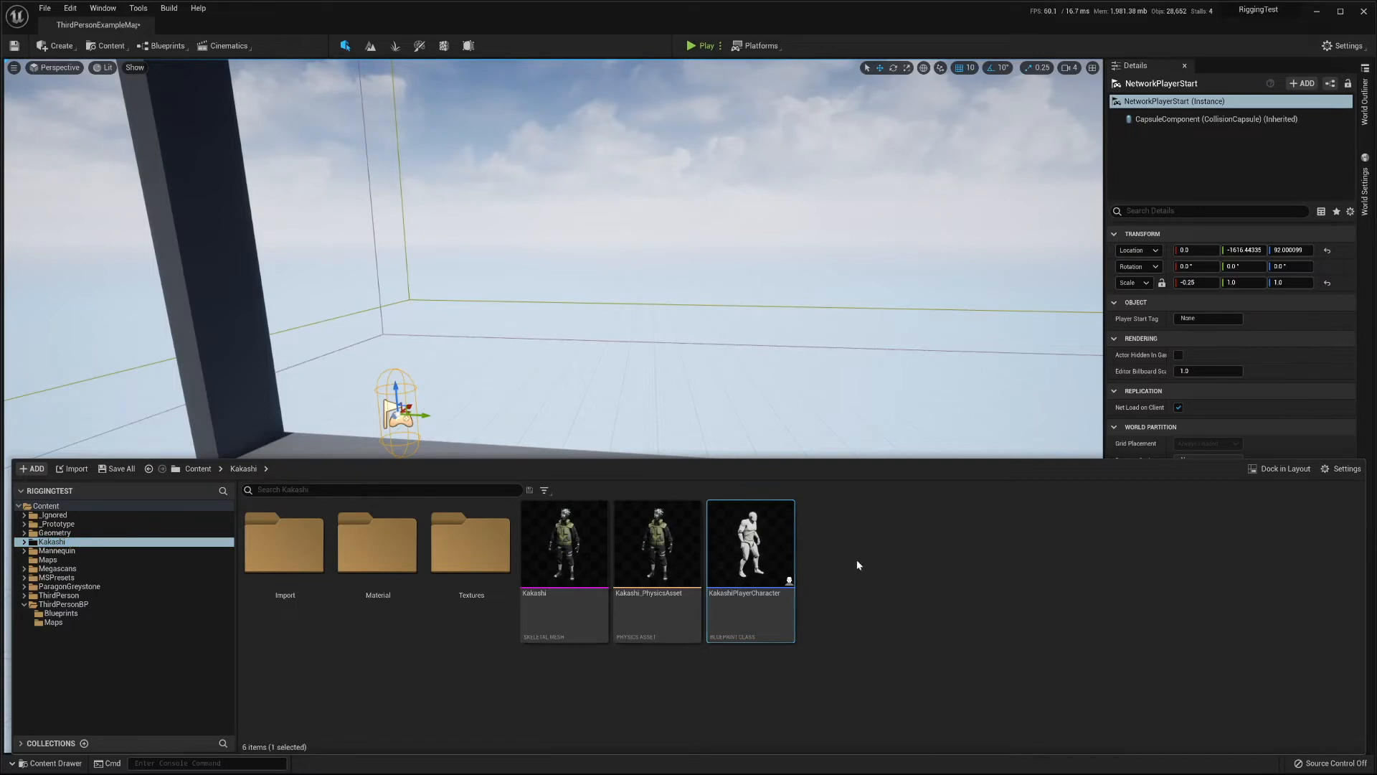
double_click(752, 546)
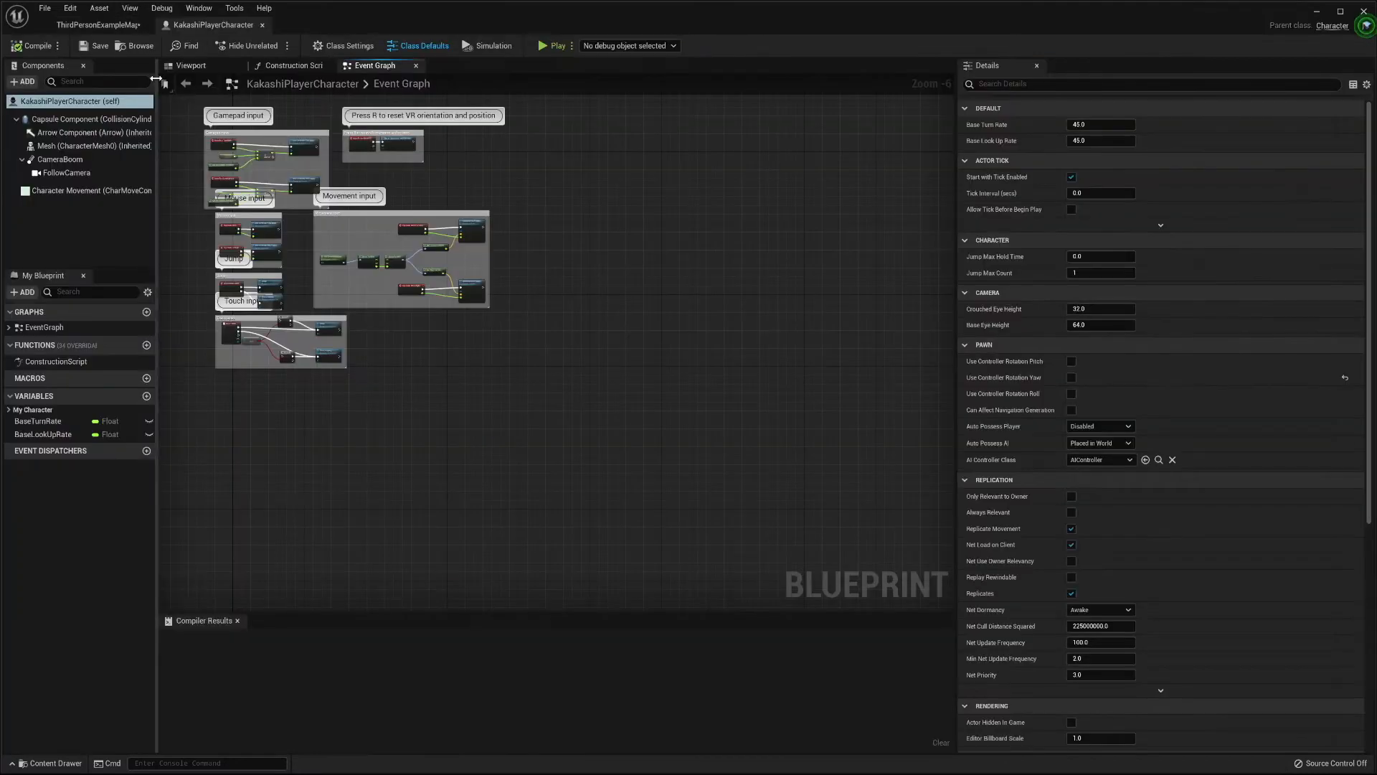
click(195, 67)
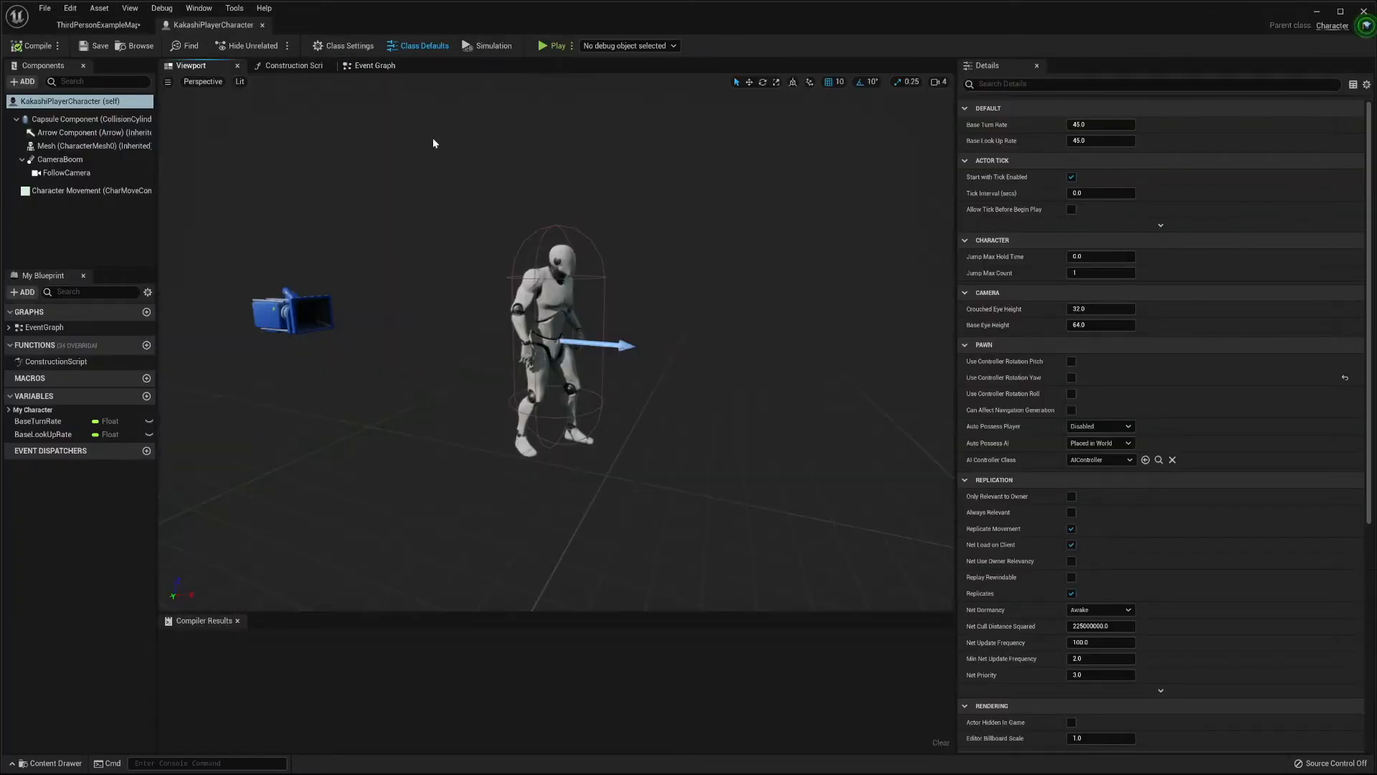
Step: Set the Mesh component's skeletal mesh to Kakashi, then compile and save the KakashiPlayerCharacter blueprint
click(146, 143)
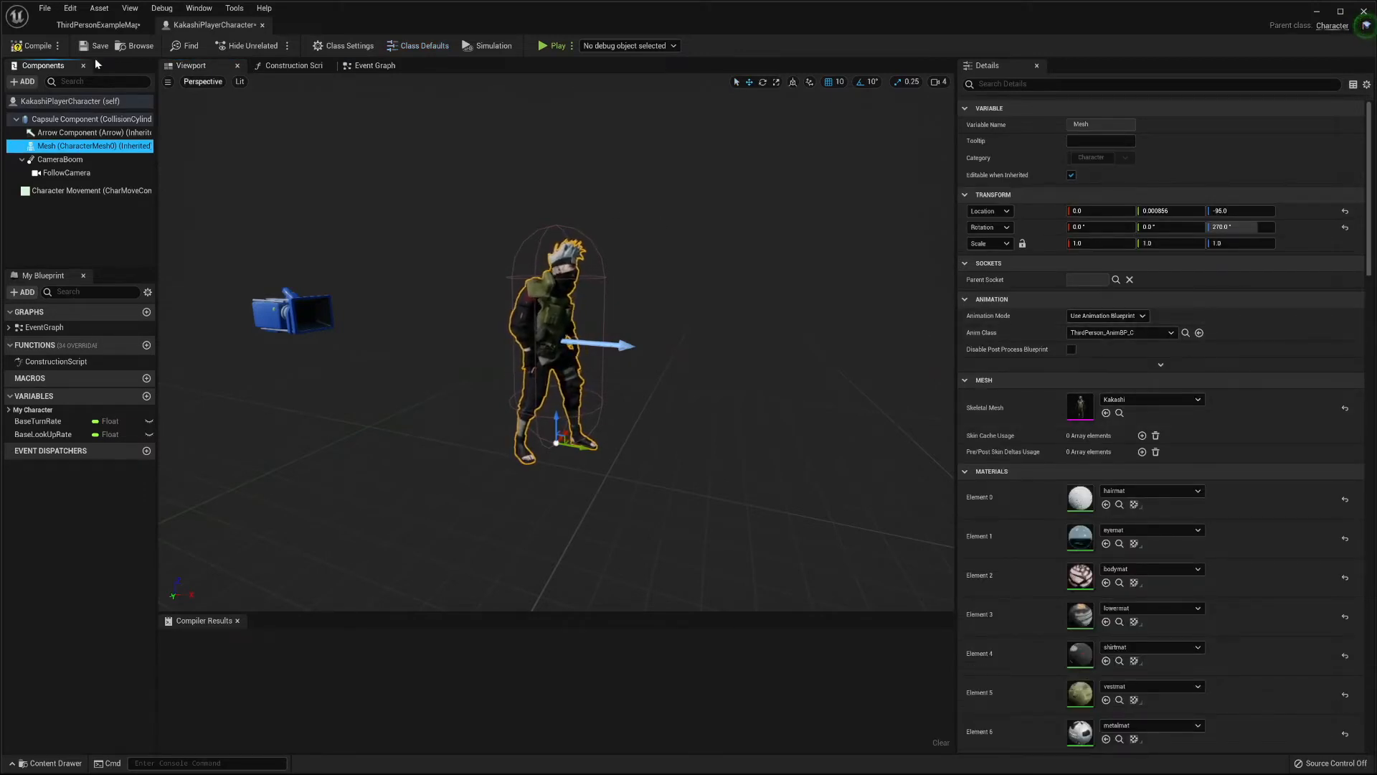
click(32, 46)
click(93, 46)
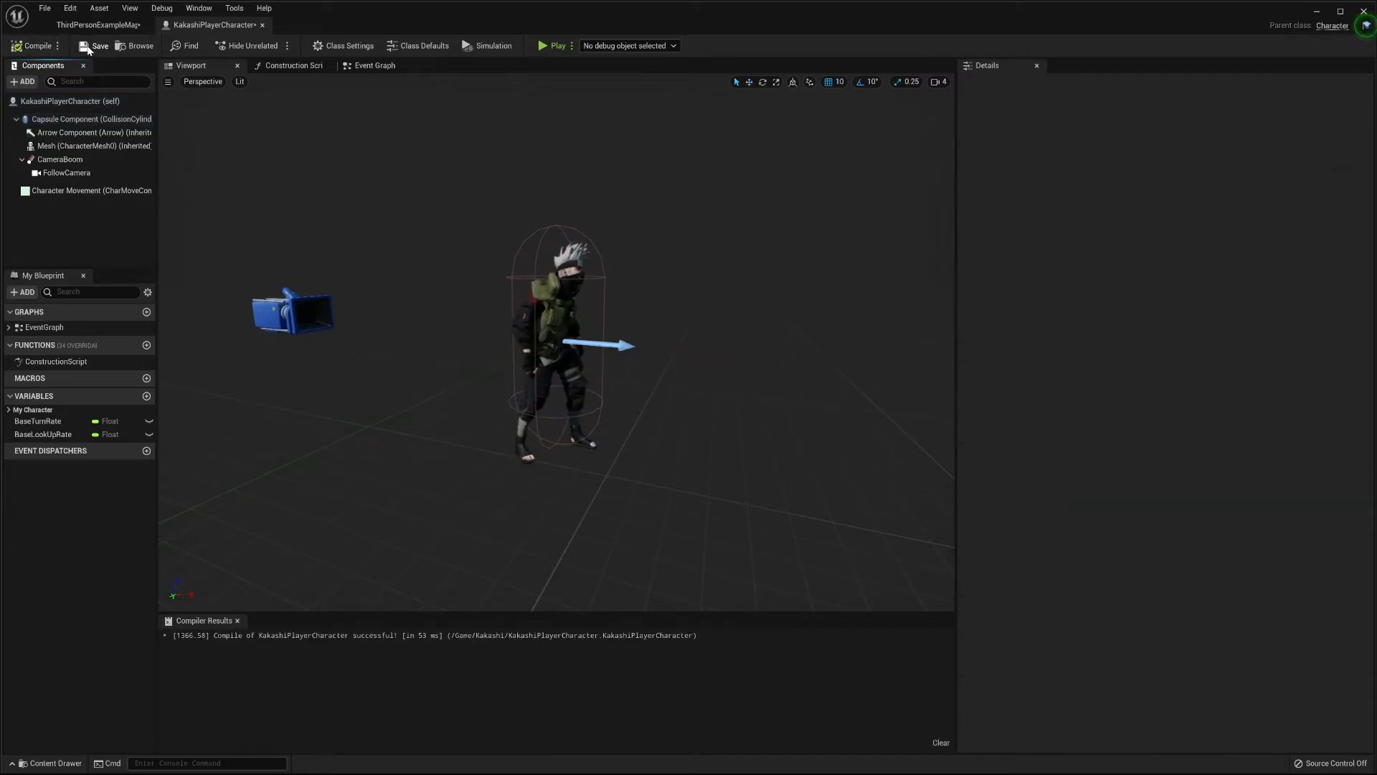
Step: Override ThirdPersonExampleMap's game mode with ThirdPersonGameMode in the world settings and set its default pawn class to KakashiPlayerCharacter
click(93, 26)
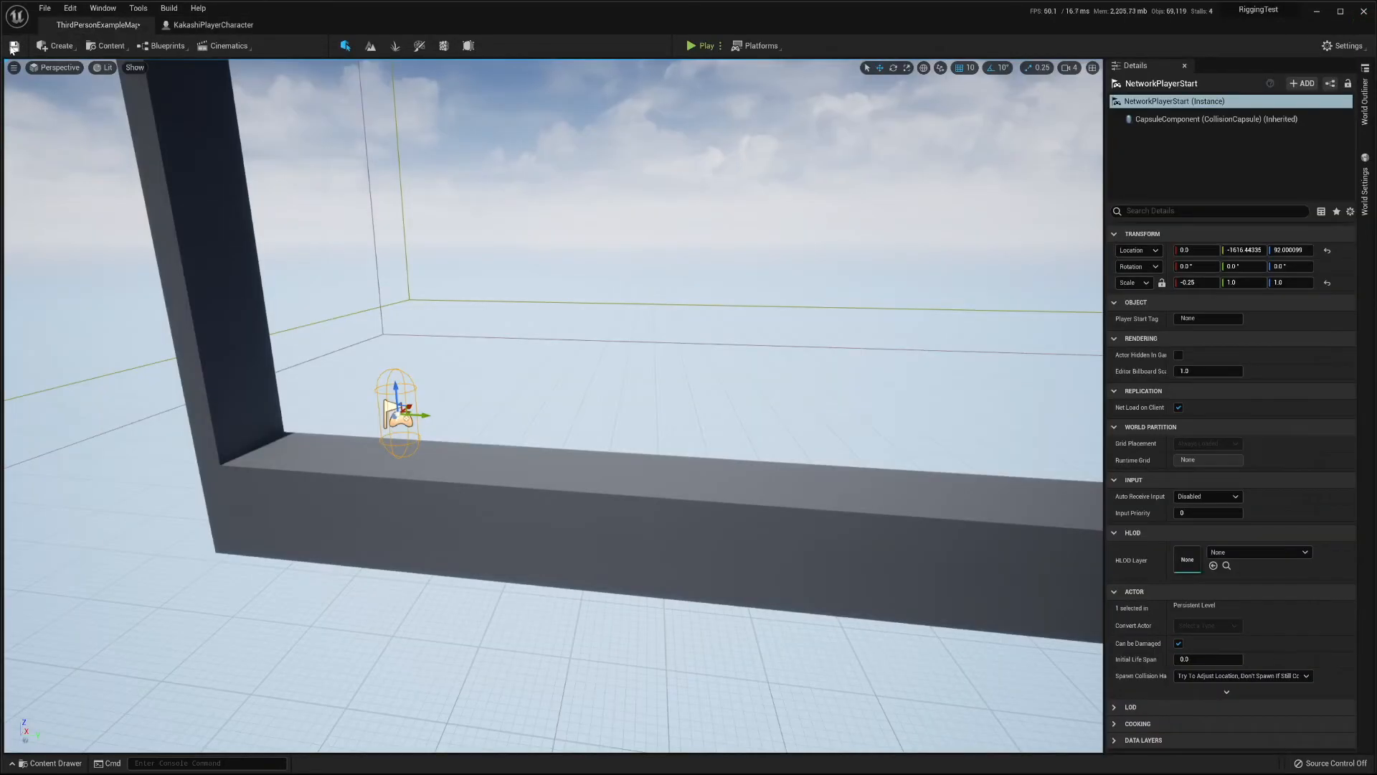
click(1365, 188)
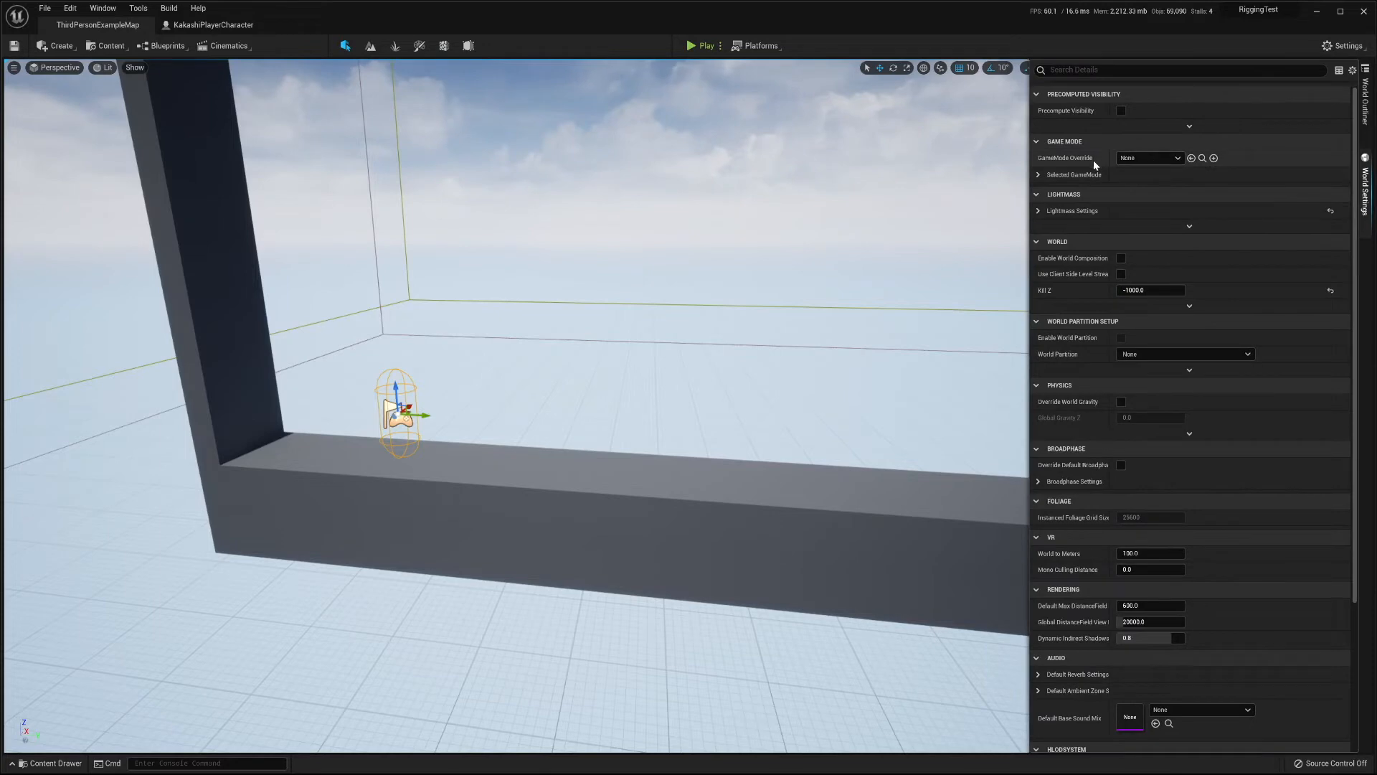
click(1039, 175)
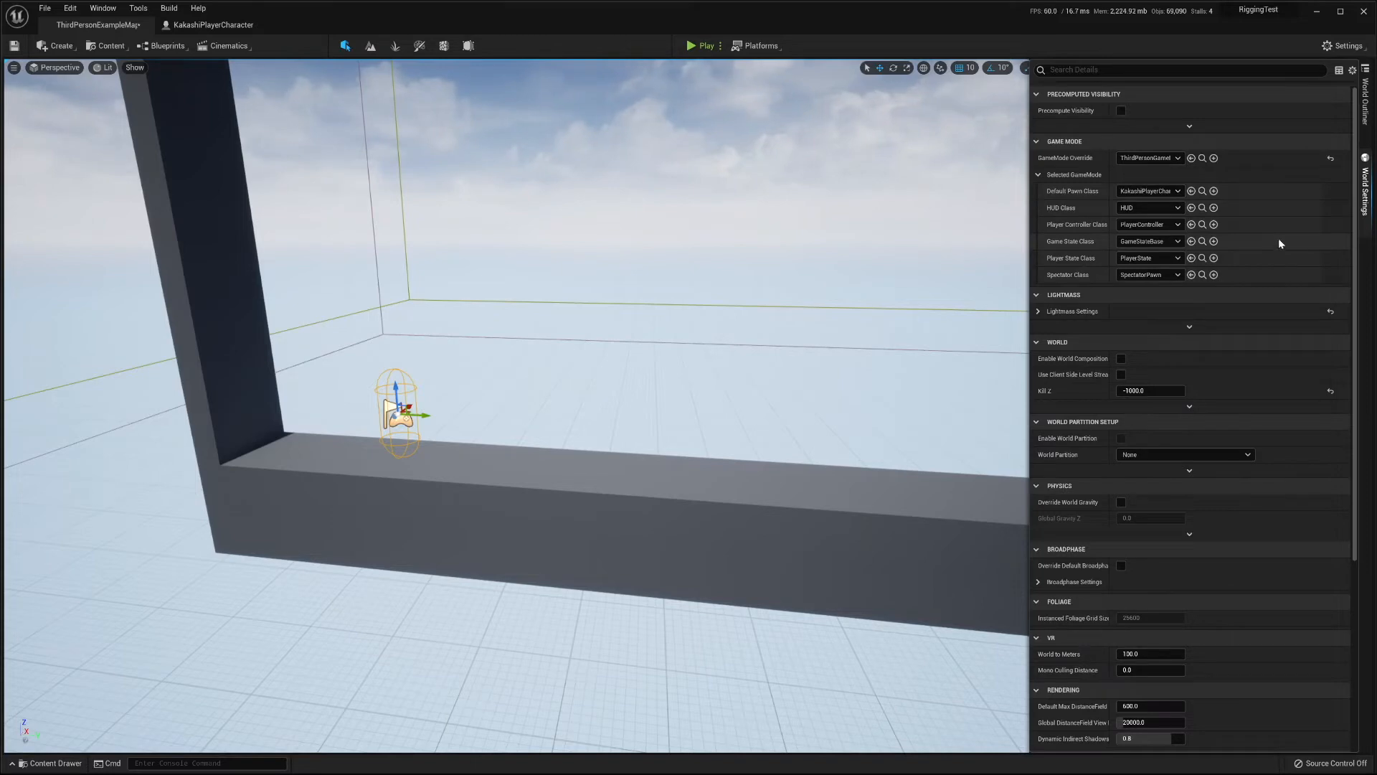
Step: Play-test the level with the Kakashi character, running it back and forth along the floor strip, and end the session
click(700, 45)
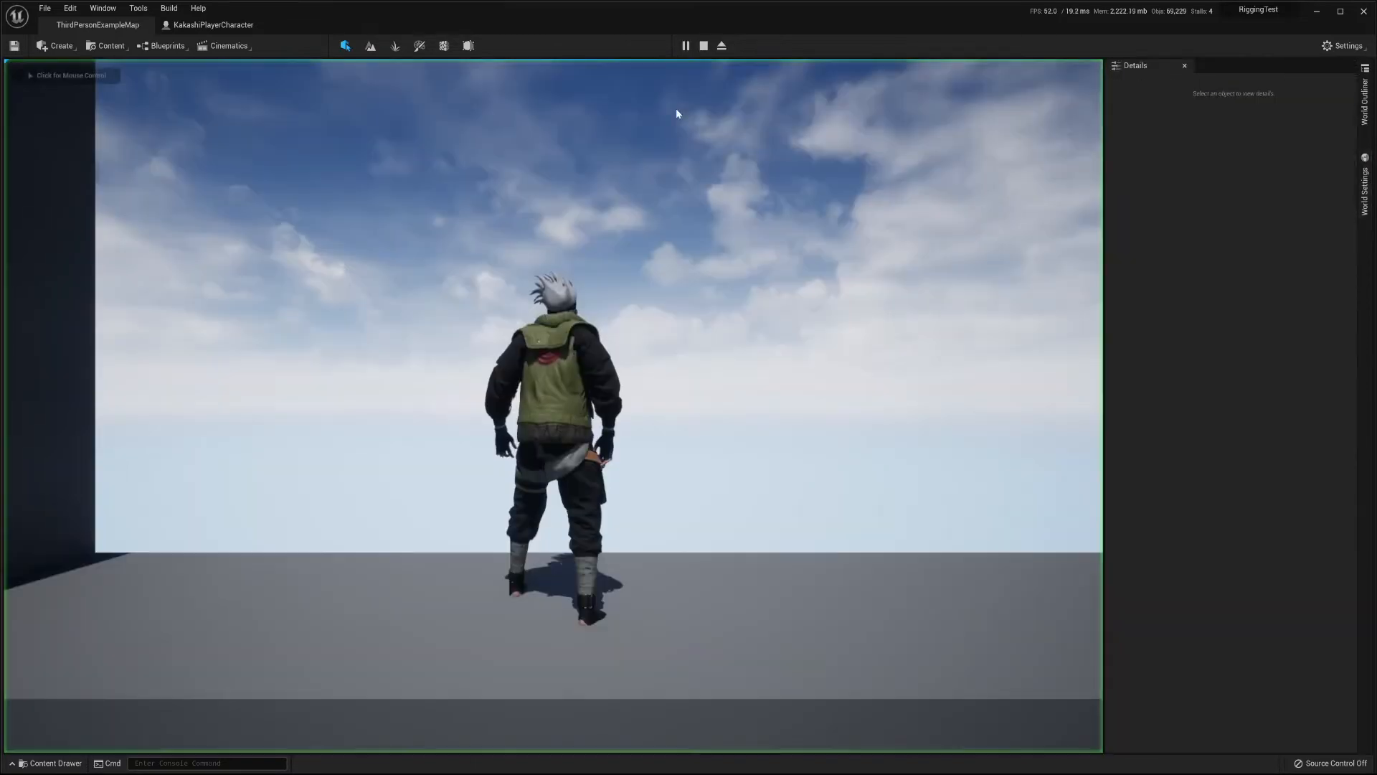
click(705, 337)
key(d)
key(a)
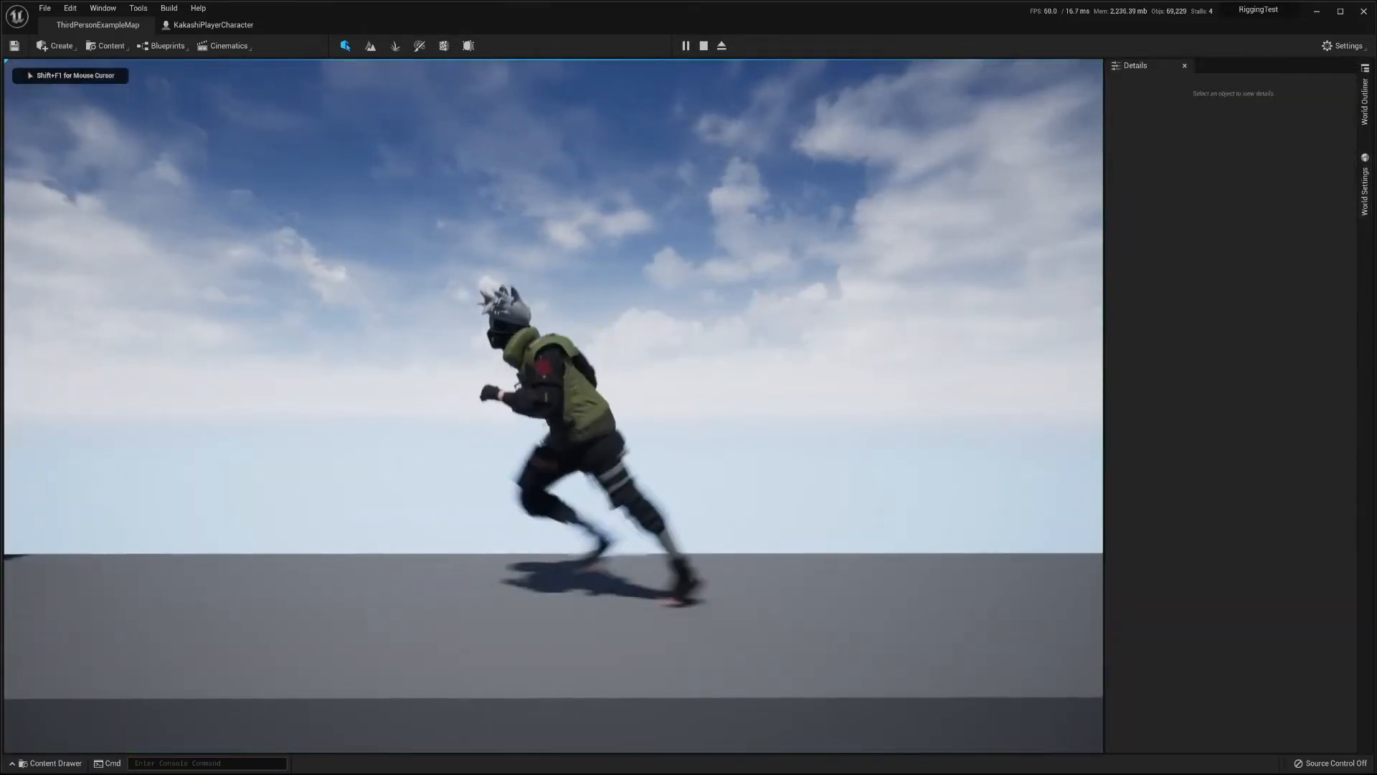
key(w)
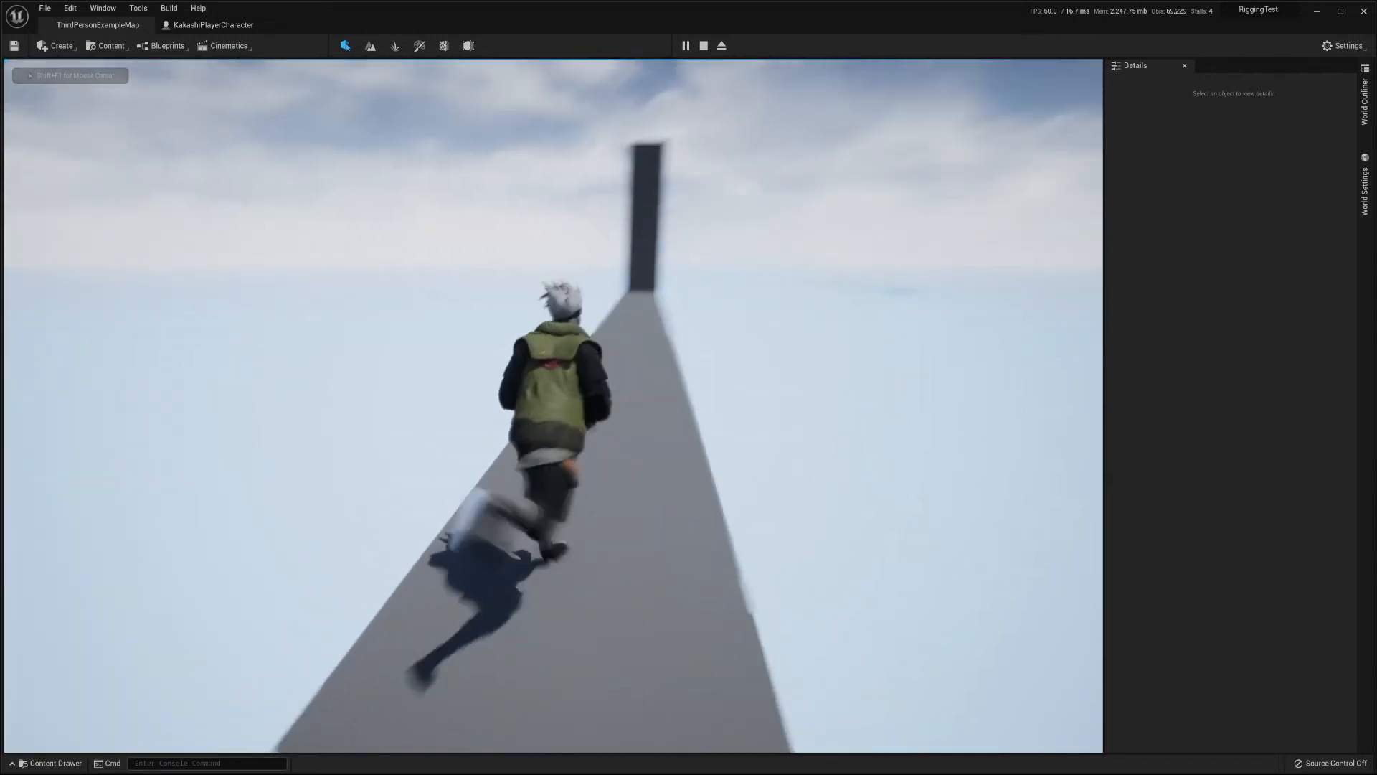
key(w)
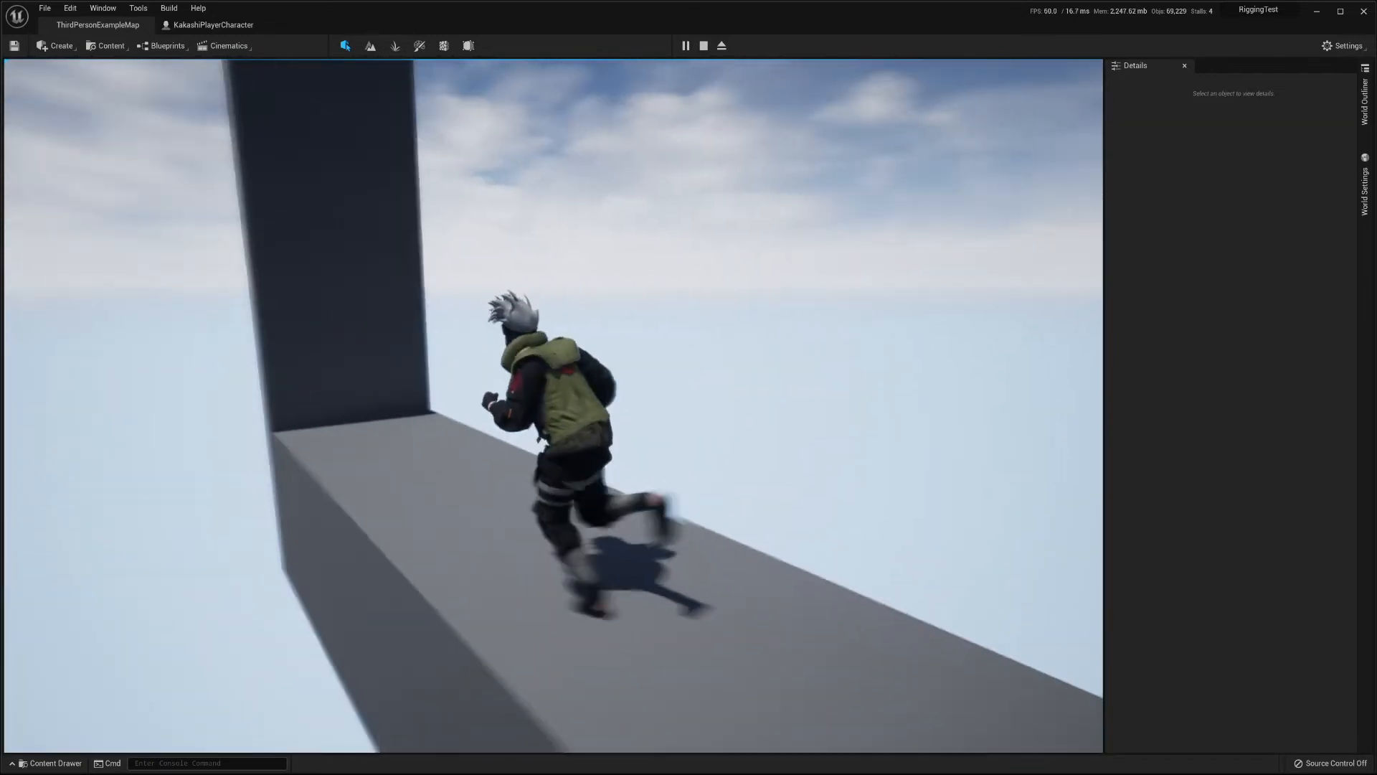
key(w)
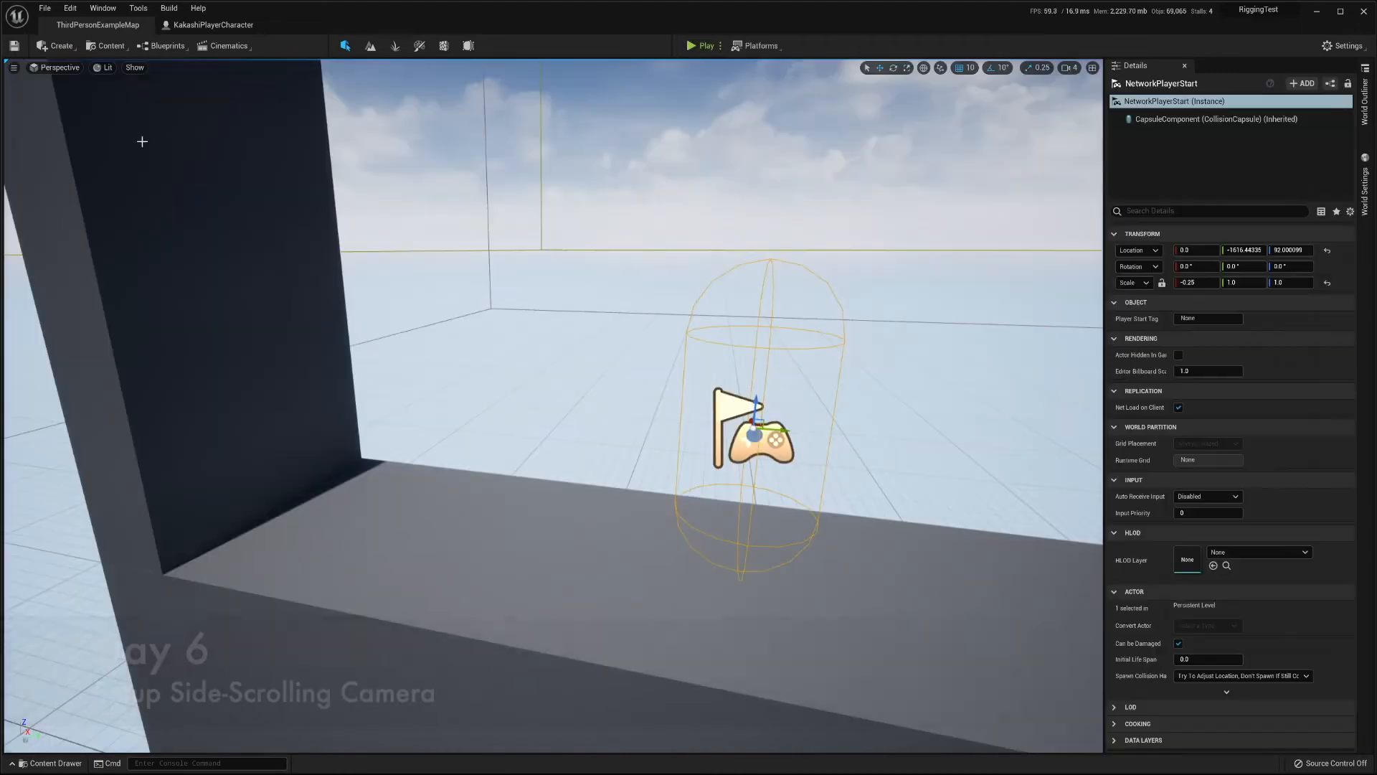
Step: Turn off Use Pawn Control Rotation and Inherit Yaw on the CameraBoom of the KakashiPlayerCharacter blueprint
click(175, 35)
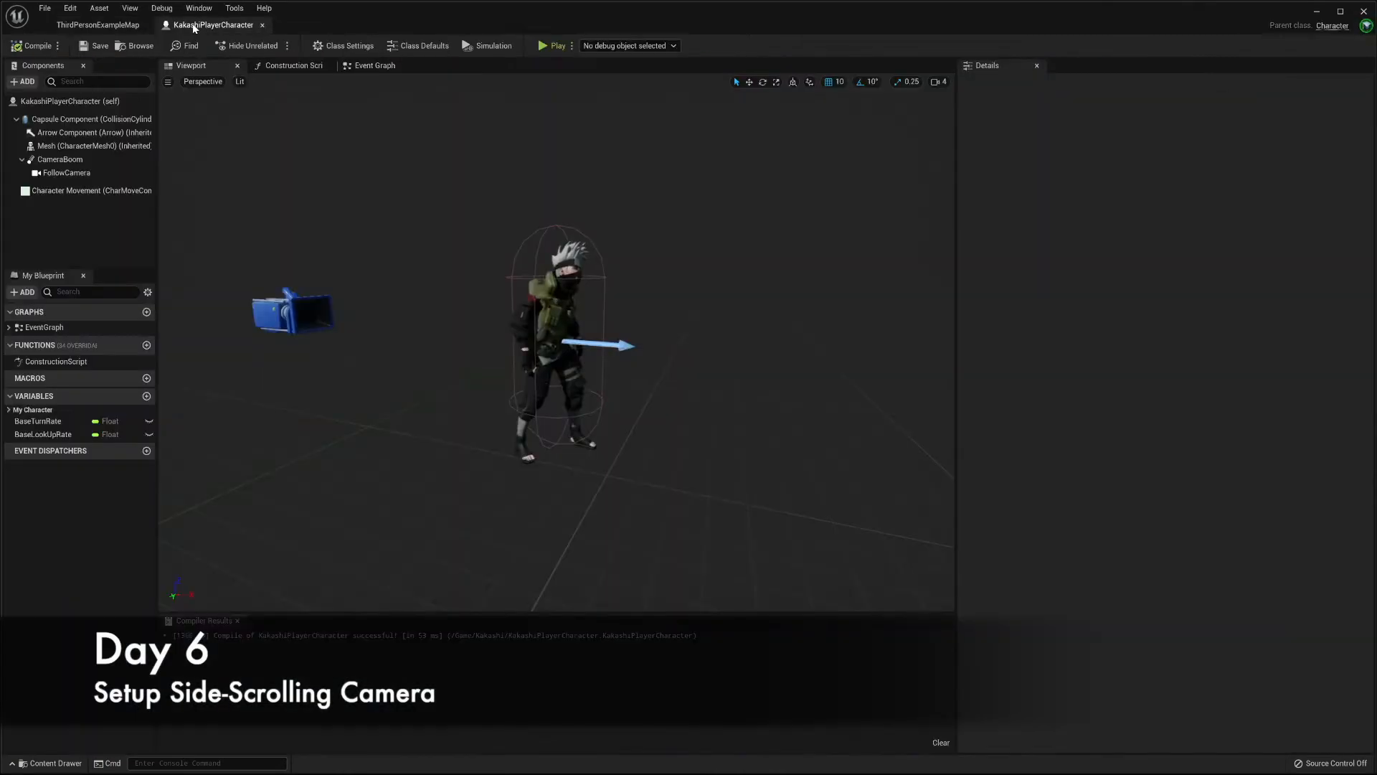
click(70, 161)
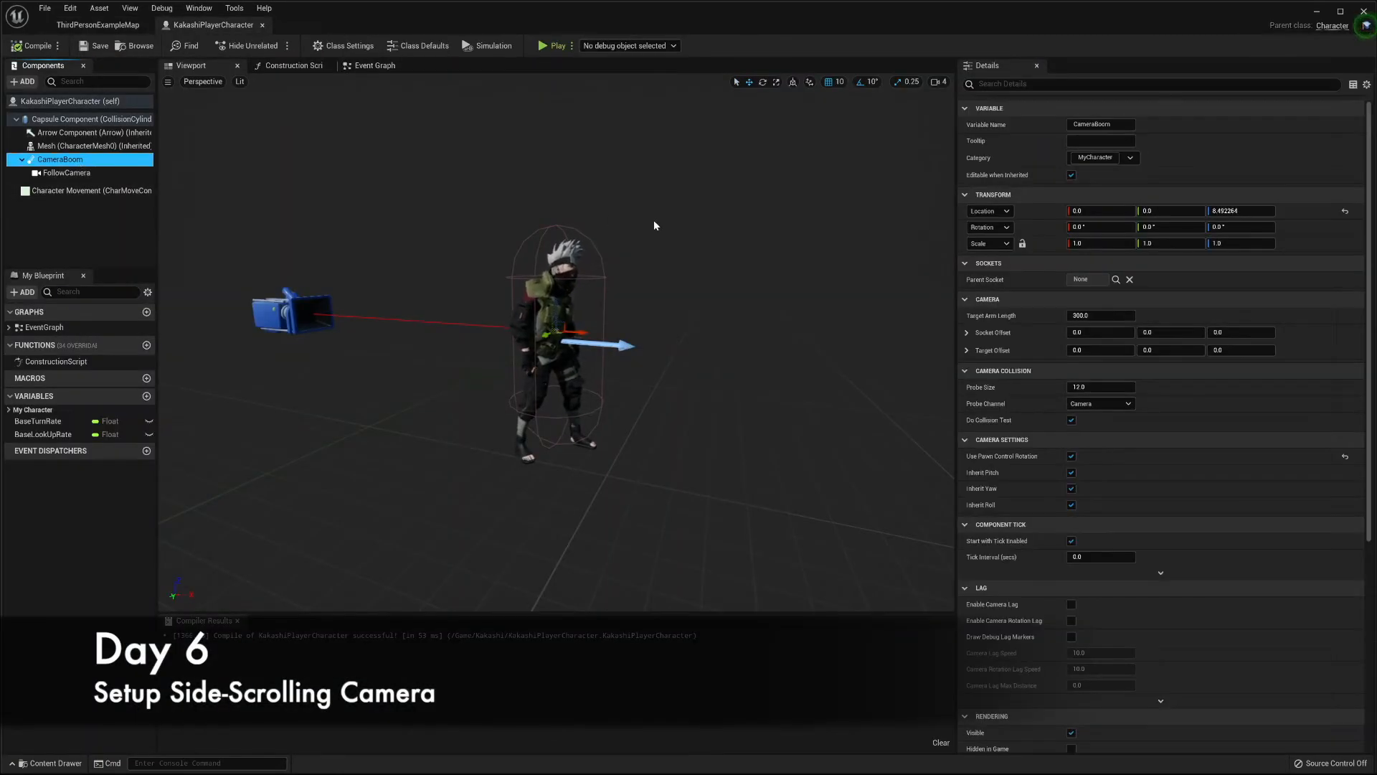
scroll(1065, 330, down, 2)
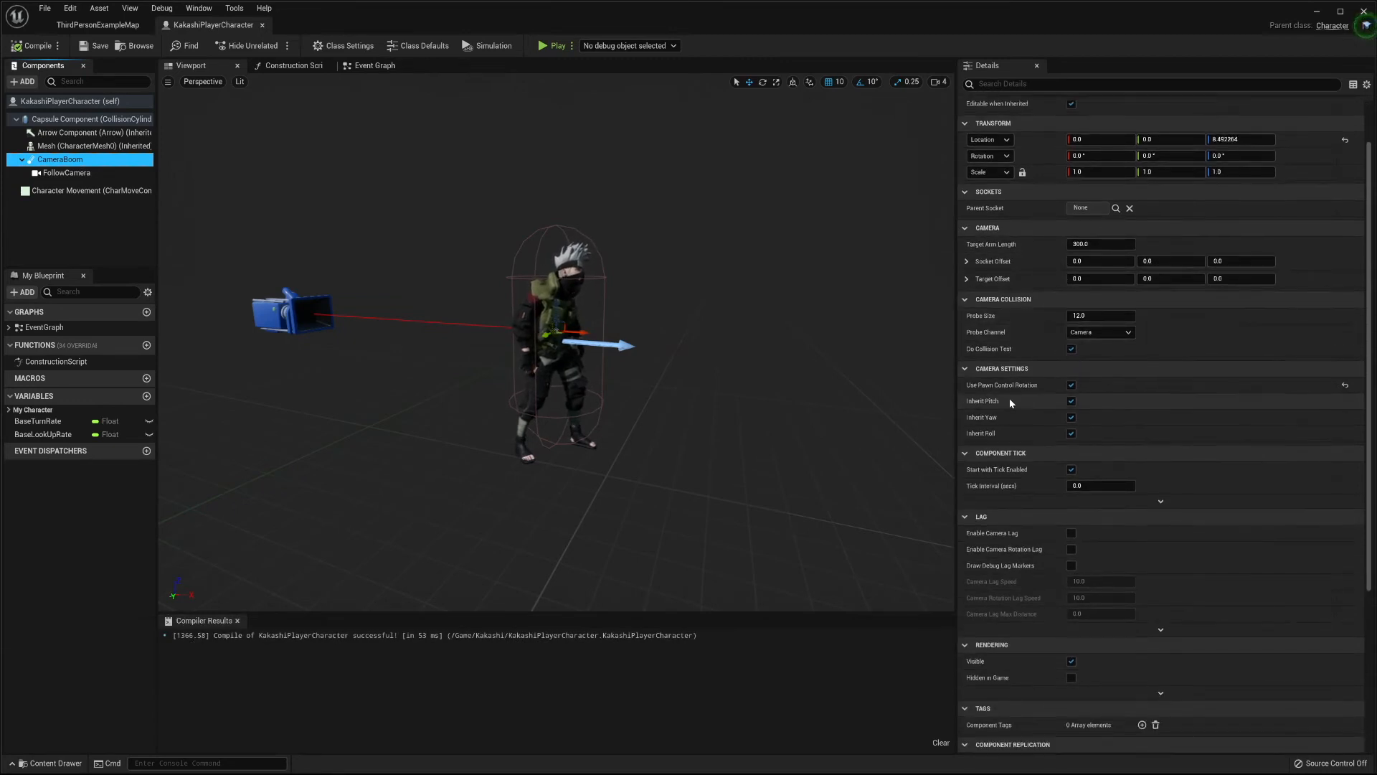
click(1071, 386)
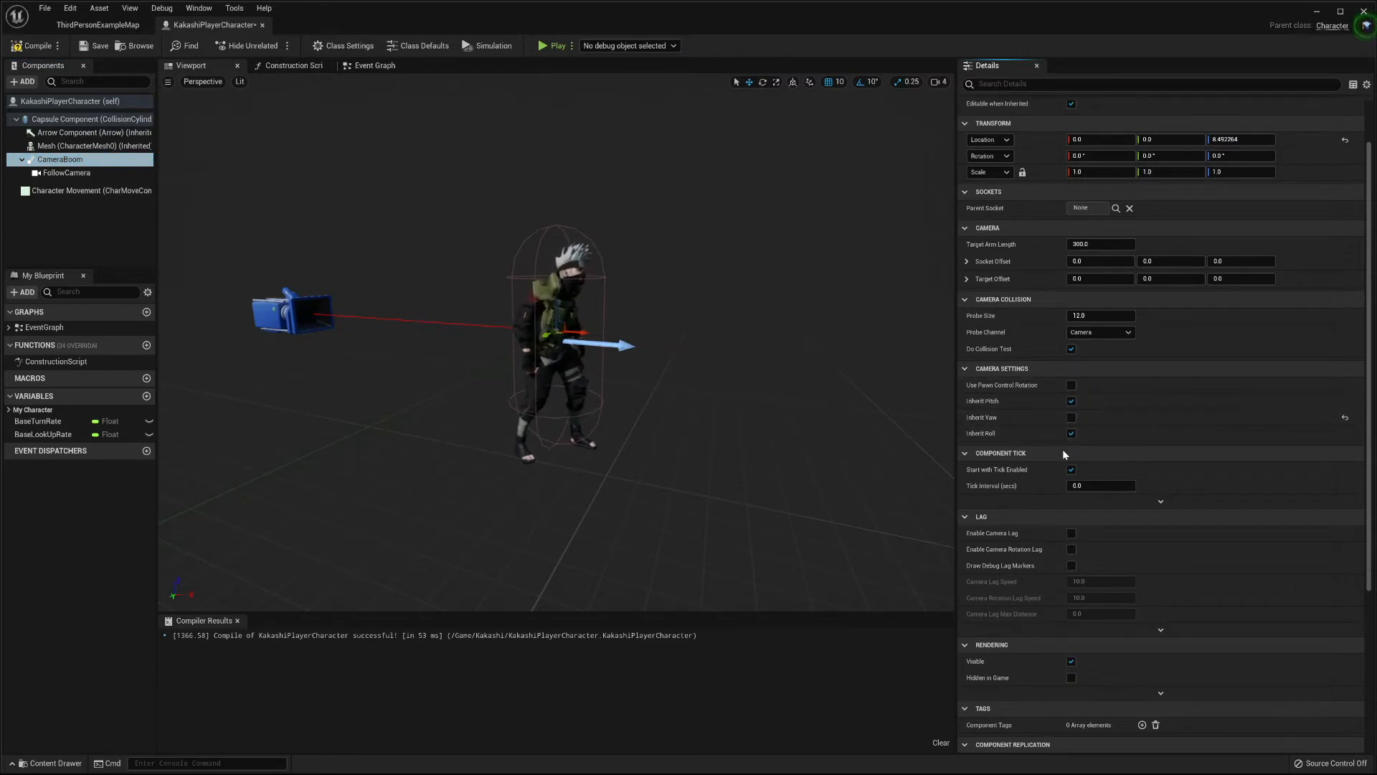
Step: Set the CameraBoom's Z location to 0 and its target arm length to 1200, then compile and save the blueprint
scroll(1256, 327, up, 2)
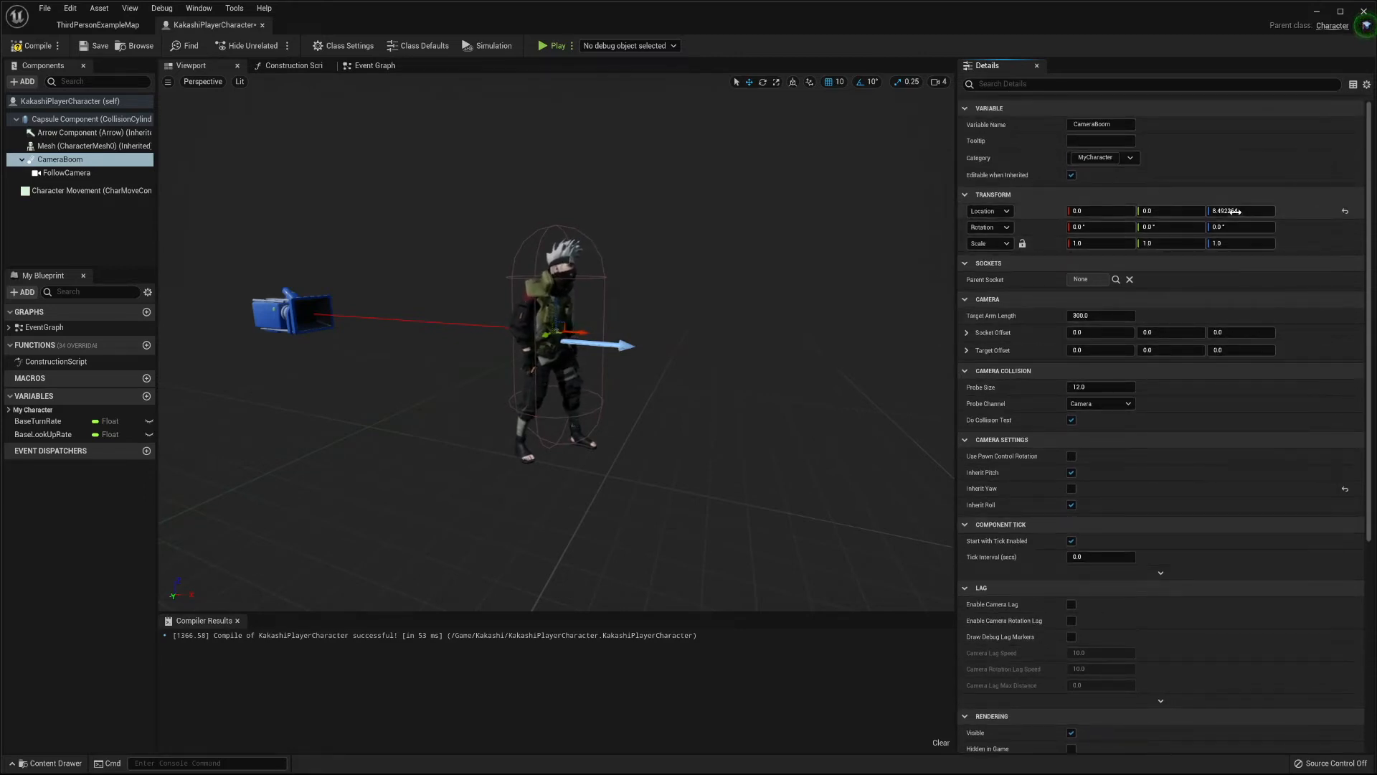
text(0)
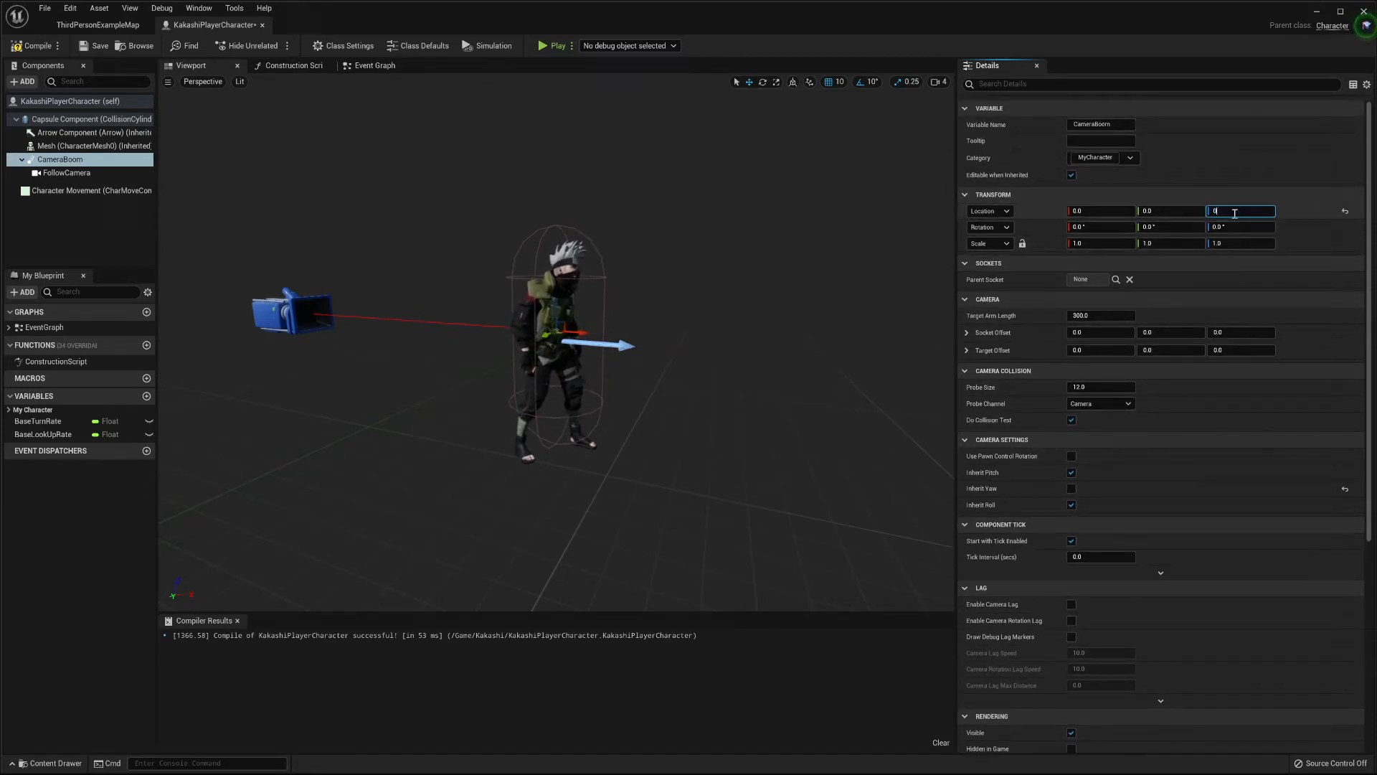
key(Return)
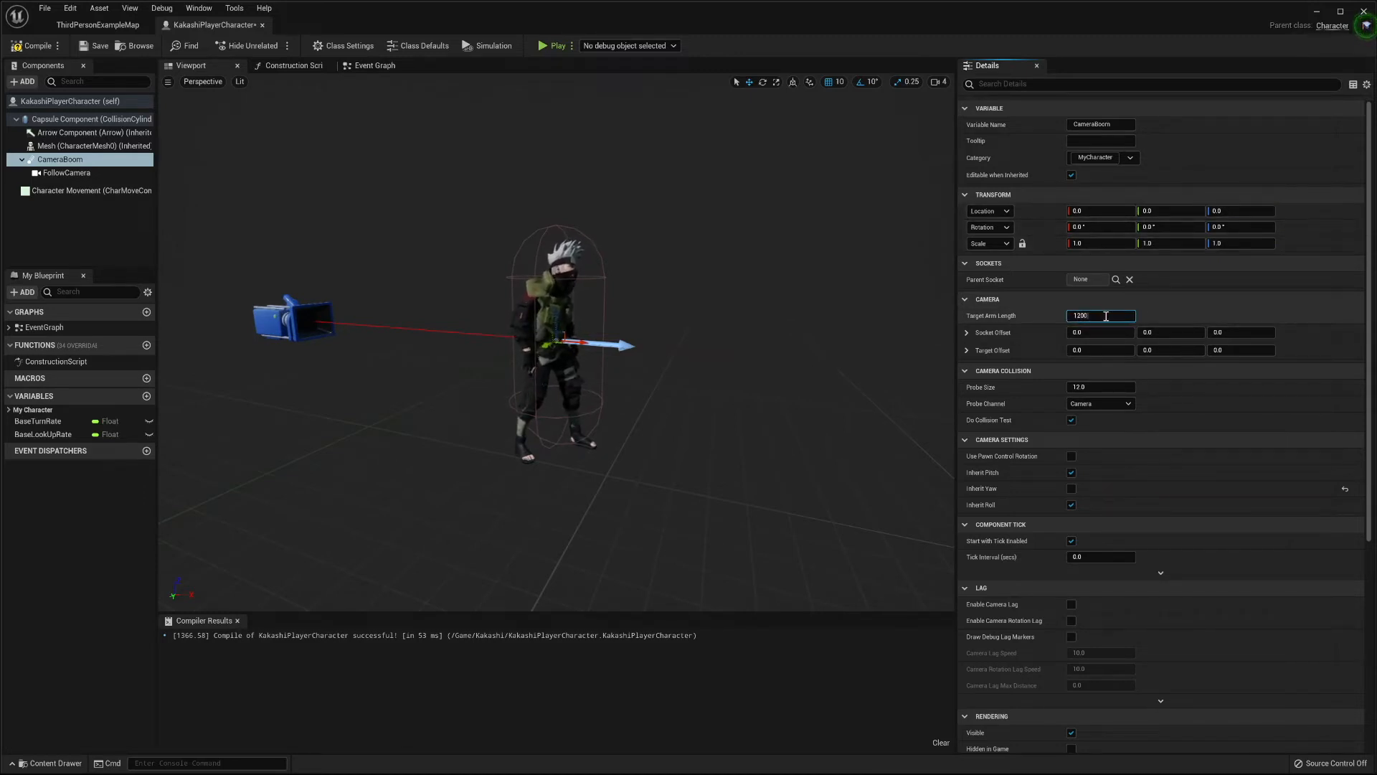
key(Return)
right_drag(696, 337, 761, 387)
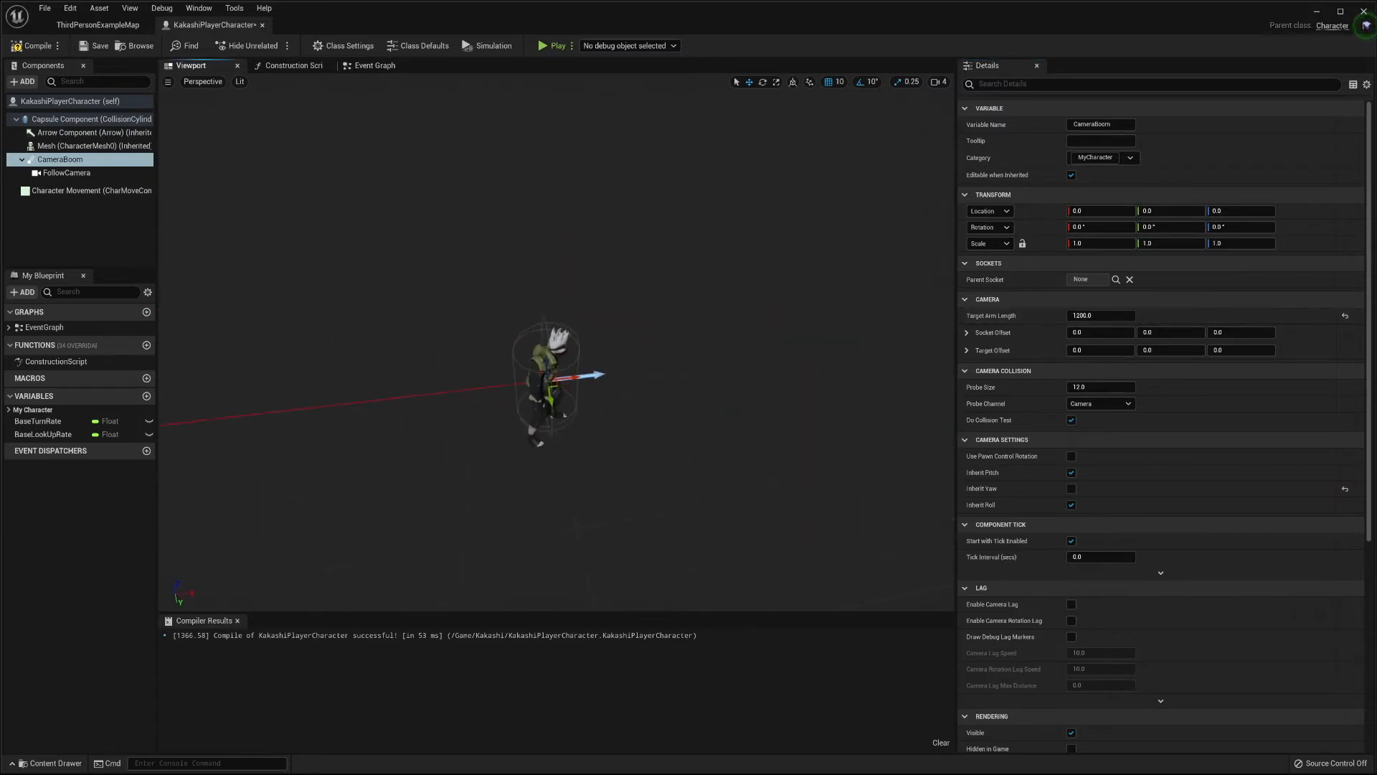
click(85, 48)
Step: Play-test the side-view camera in ThirdPersonExampleMap by running and jumping with the character, and end the session
click(88, 25)
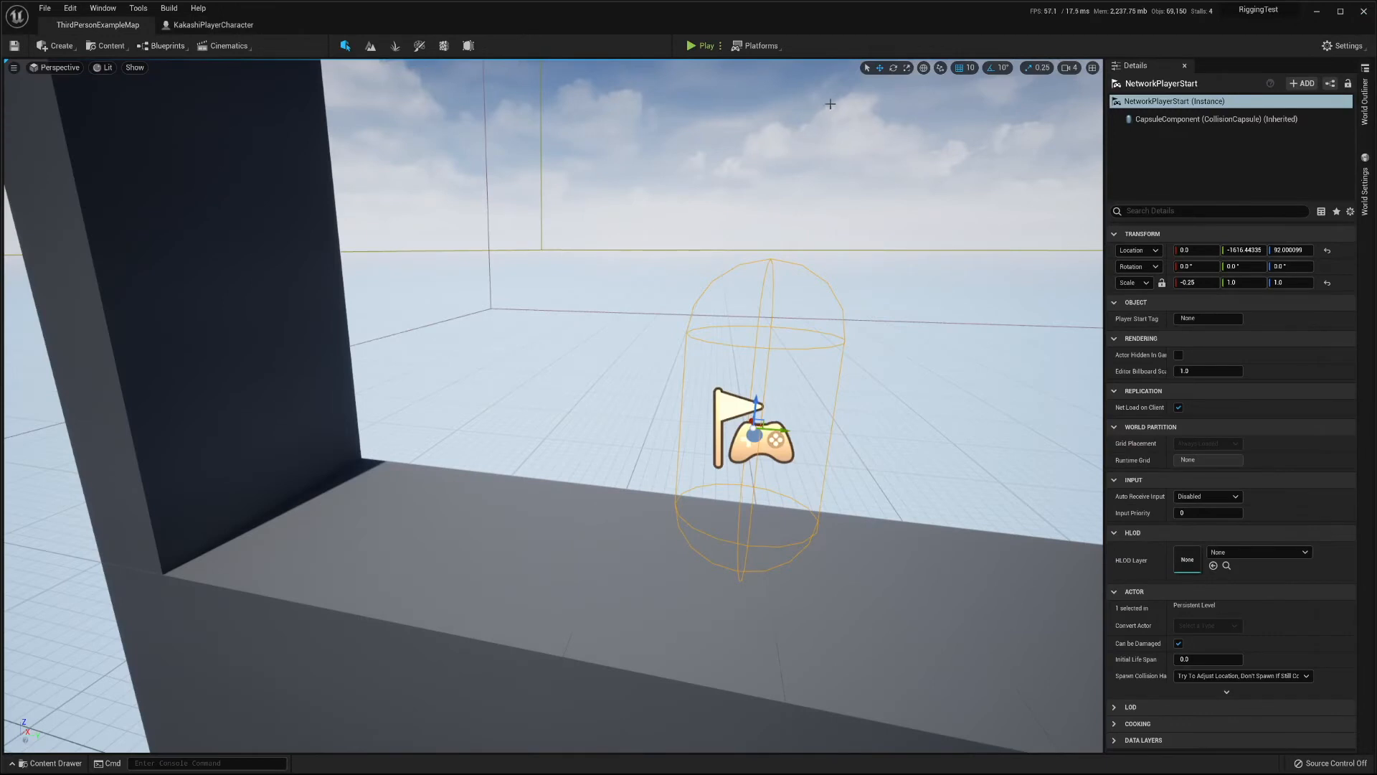
click(695, 43)
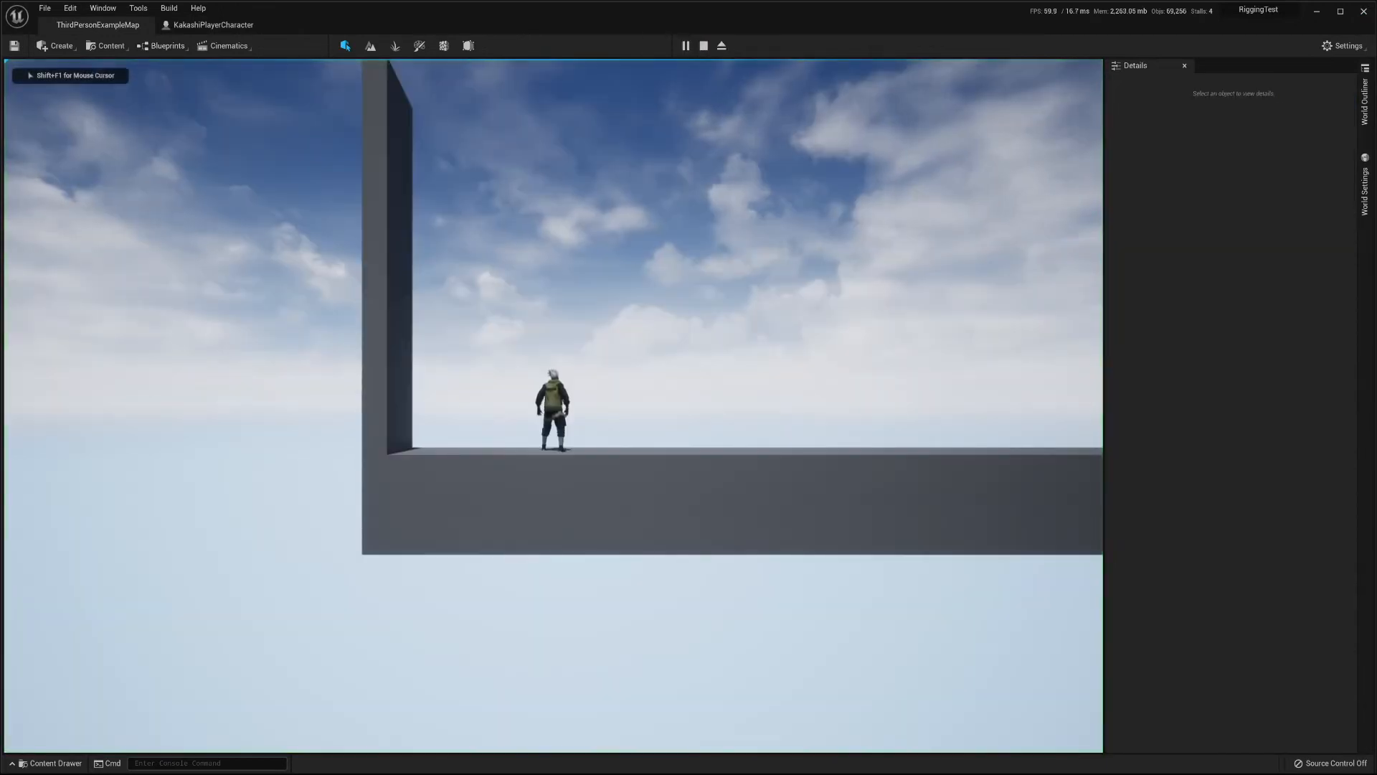
key(w)
key(d)
key(space)
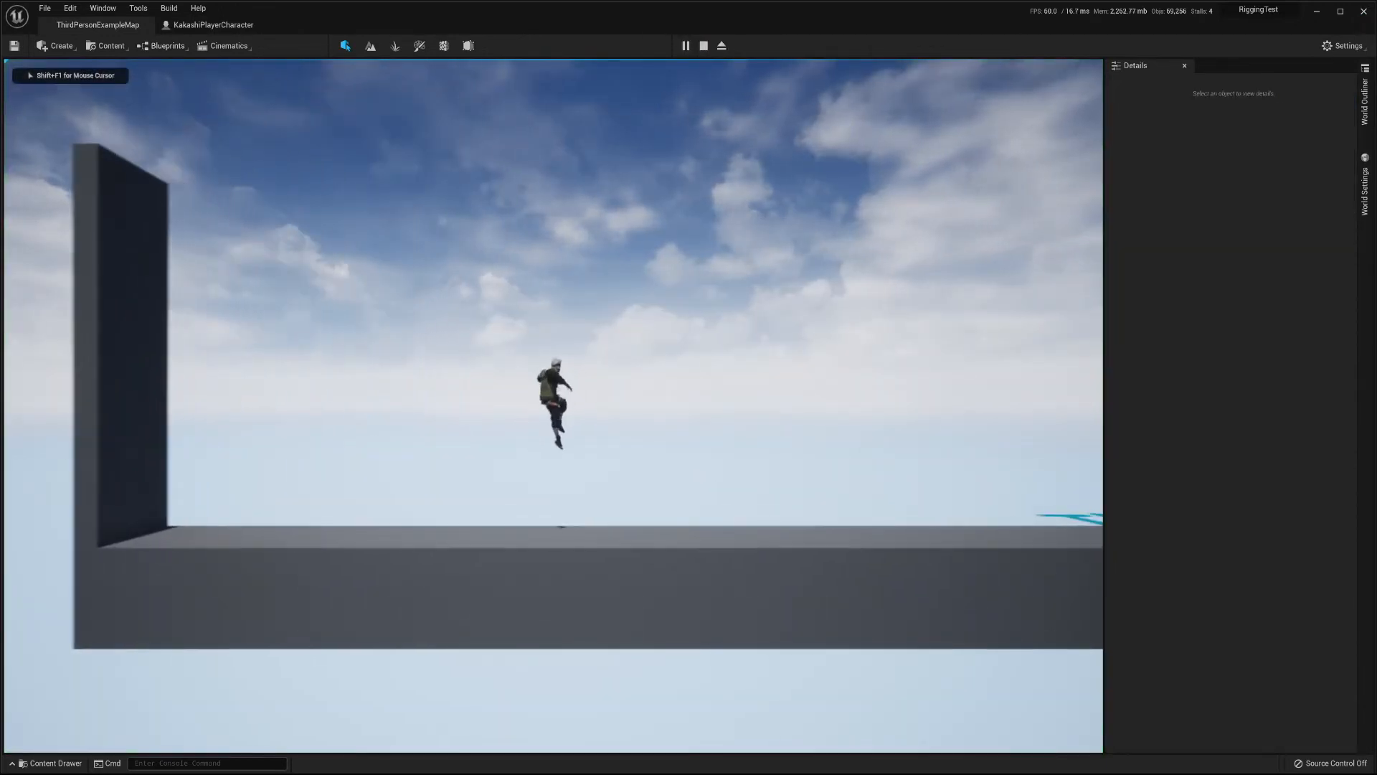
key(w)
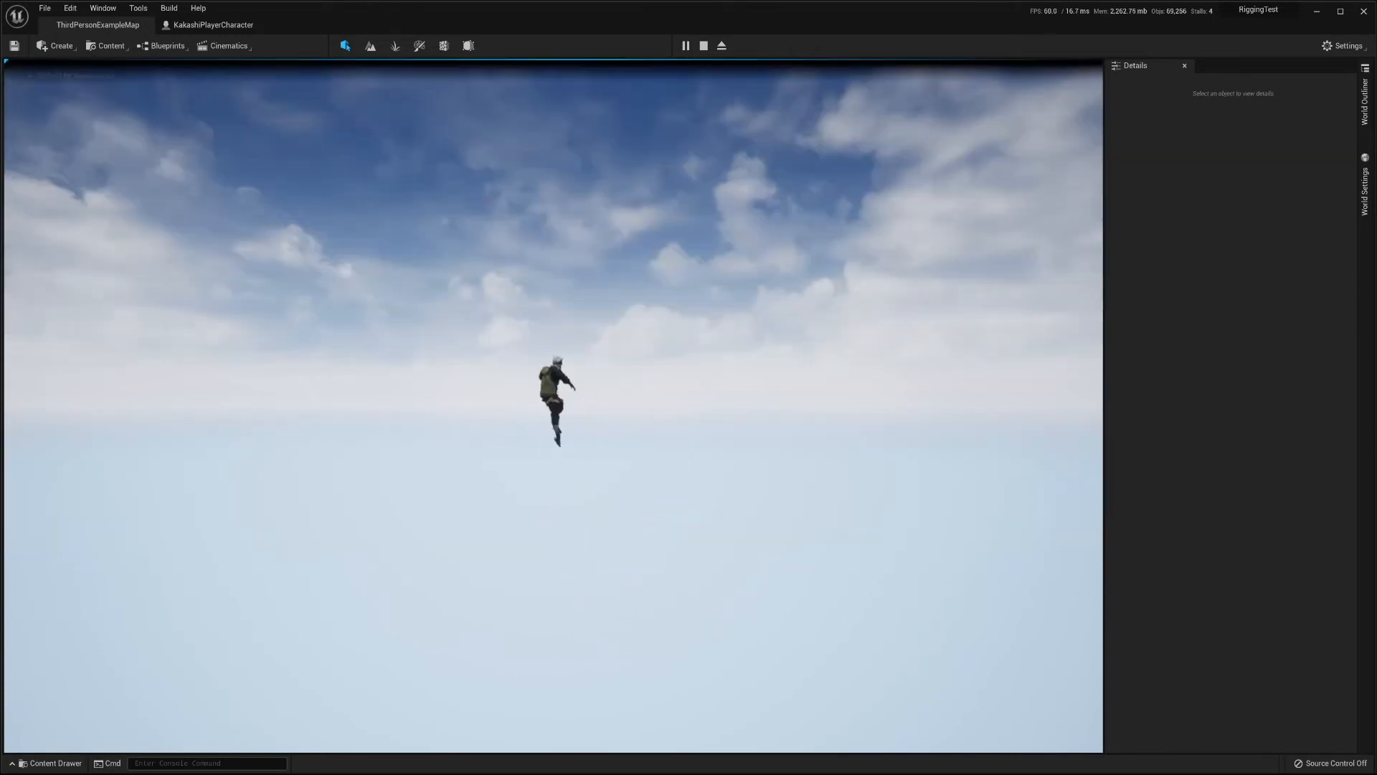
key(Escape)
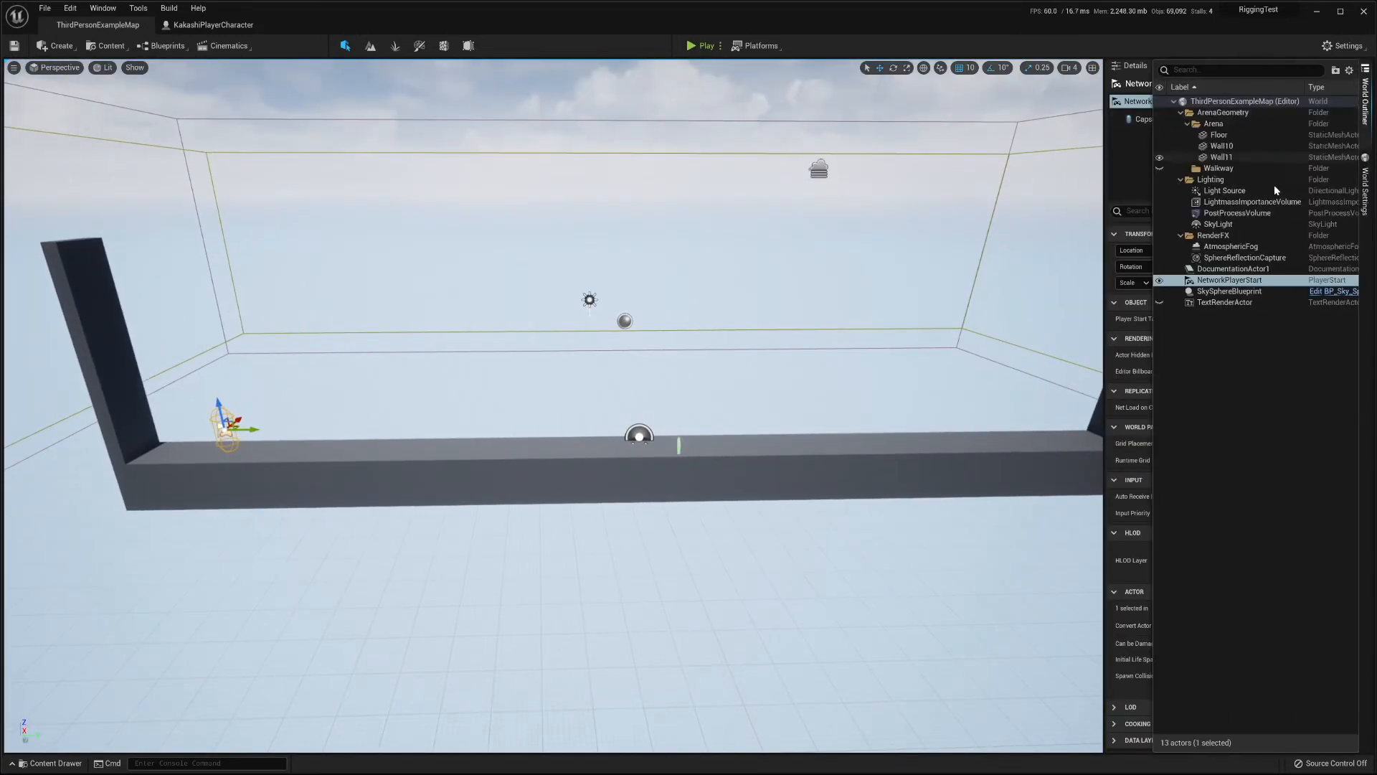
Step: Delete the TextRenderActor from the level and select DocumentationActor1
click(1229, 291)
click(1226, 302)
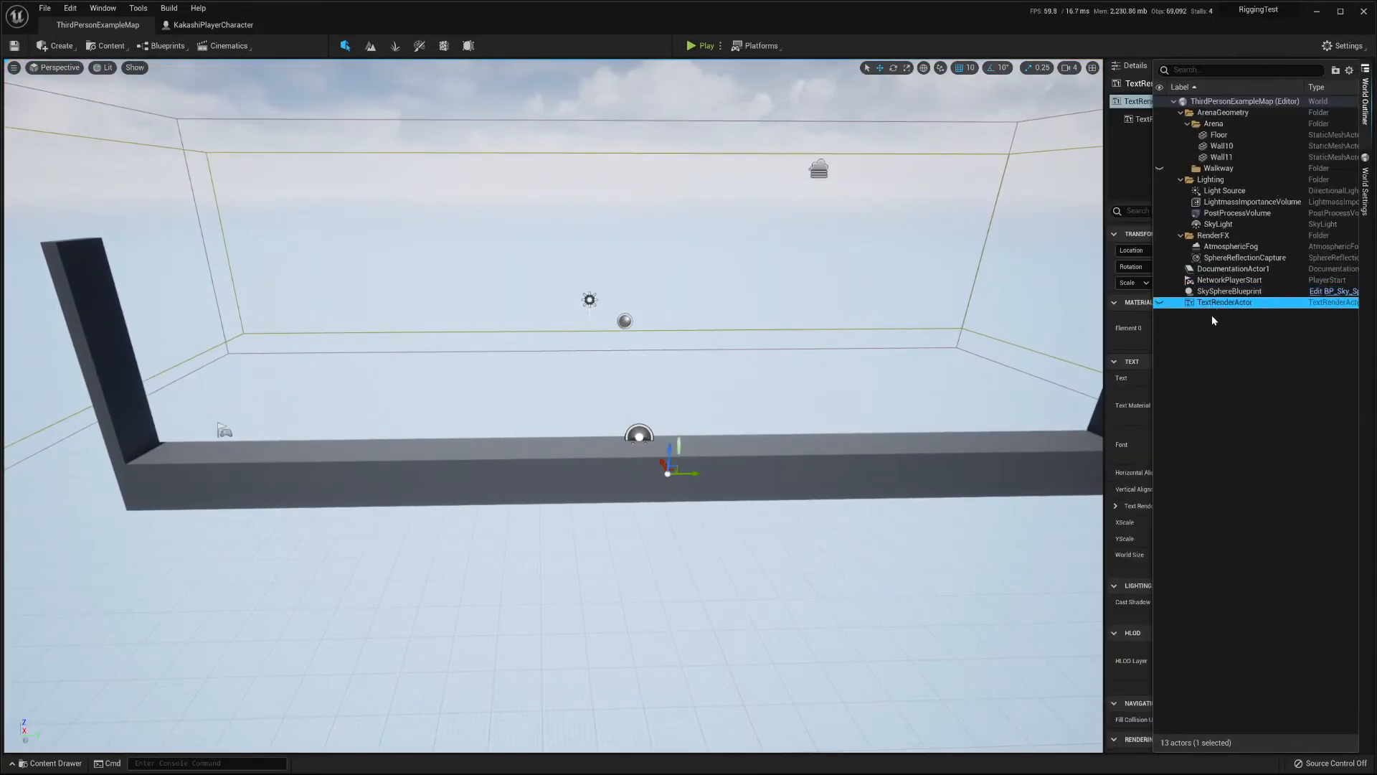
key(Delete)
double_click(1229, 291)
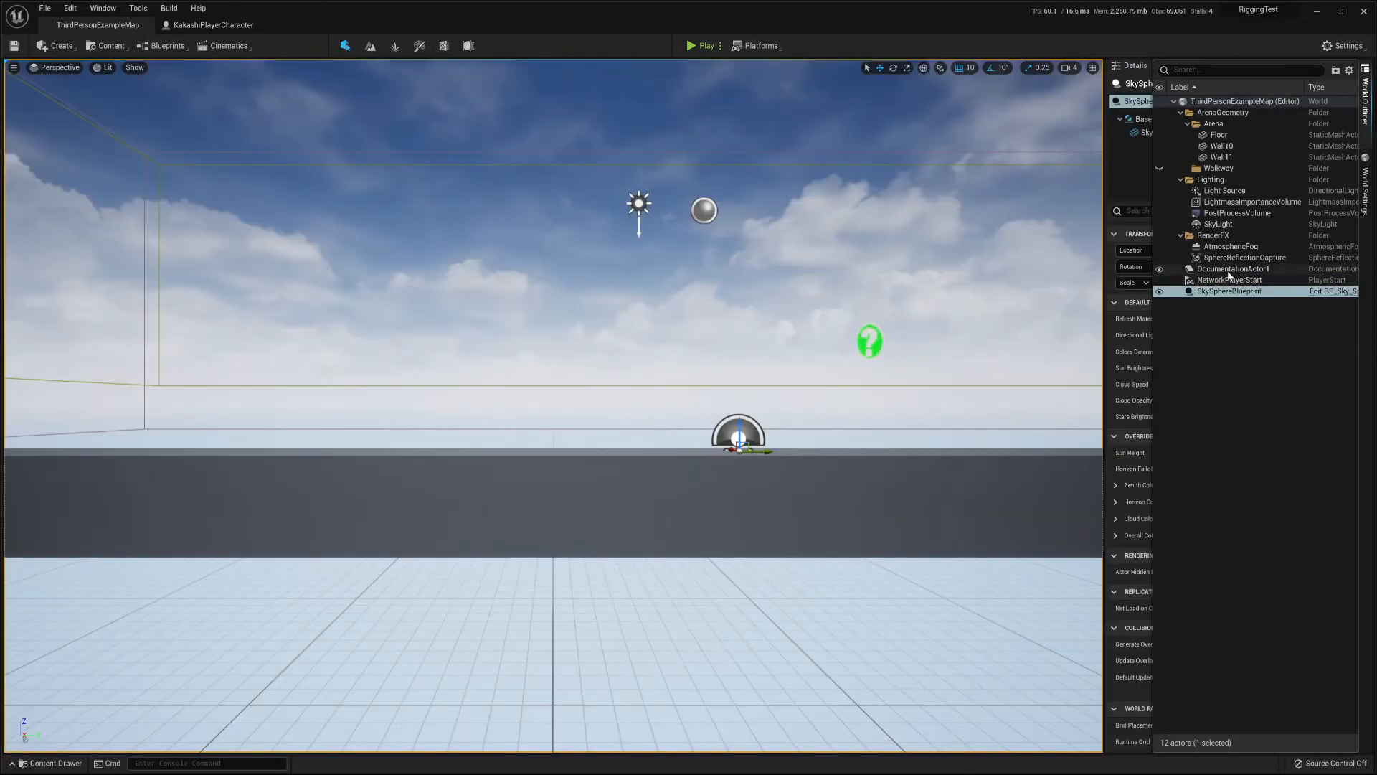
click(1229, 269)
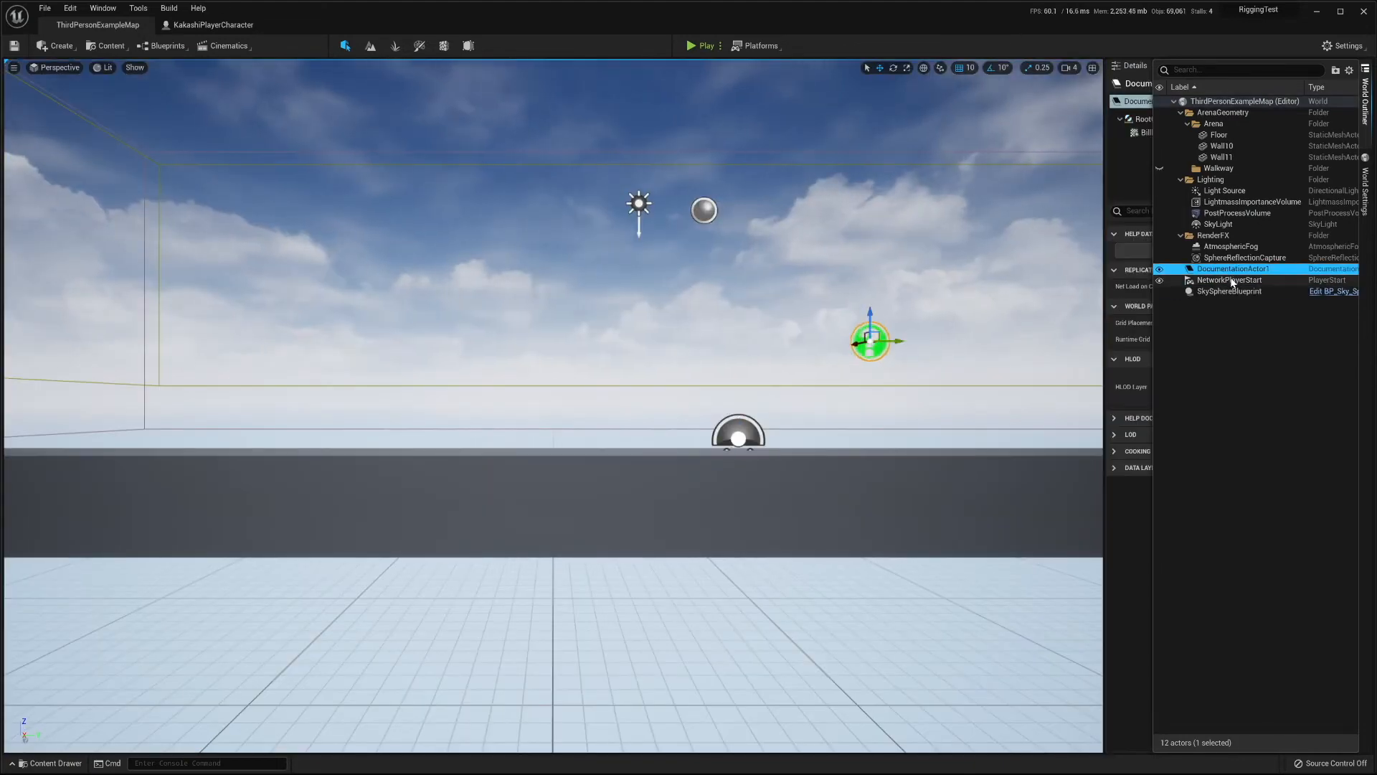
Step: Play-test the level again, running and jumping in both directions along the floor strip, and end the session
click(694, 45)
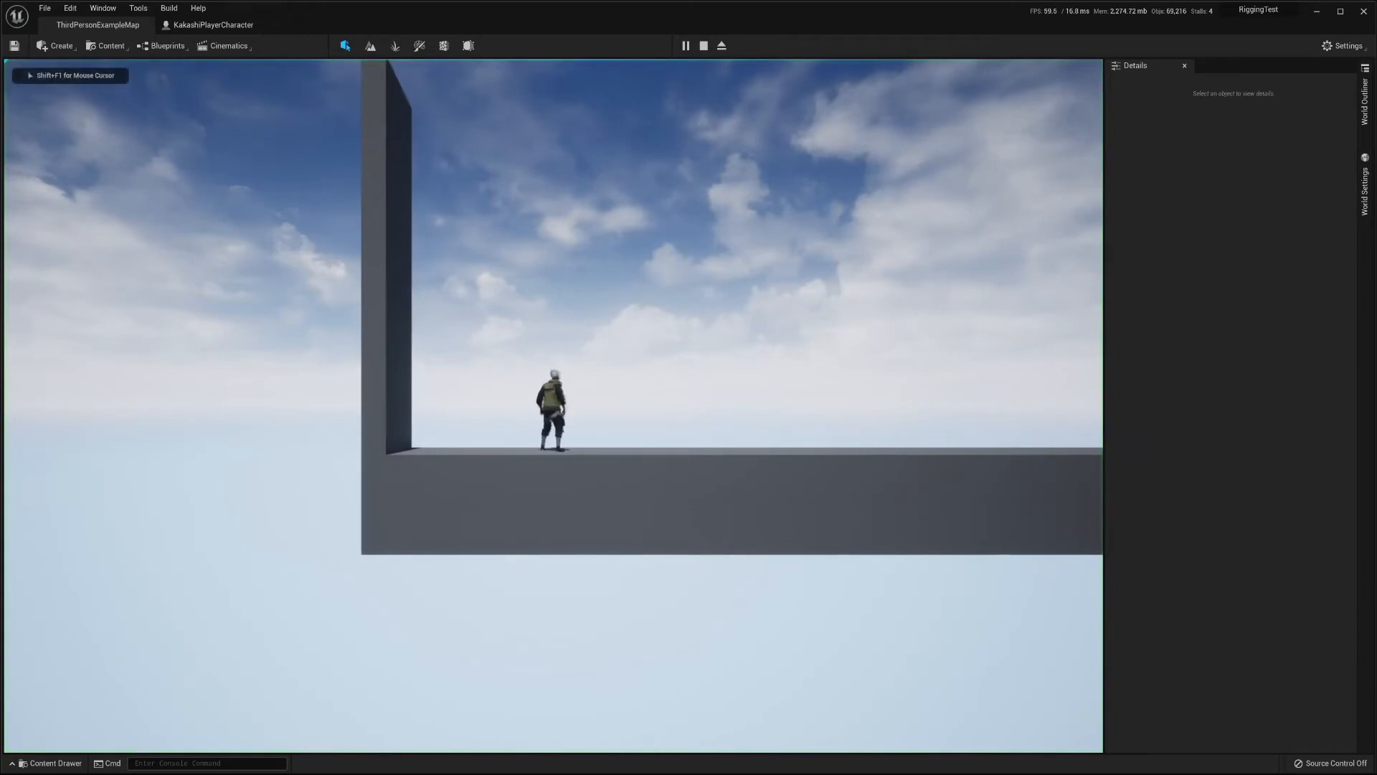
key(d)
key(space)
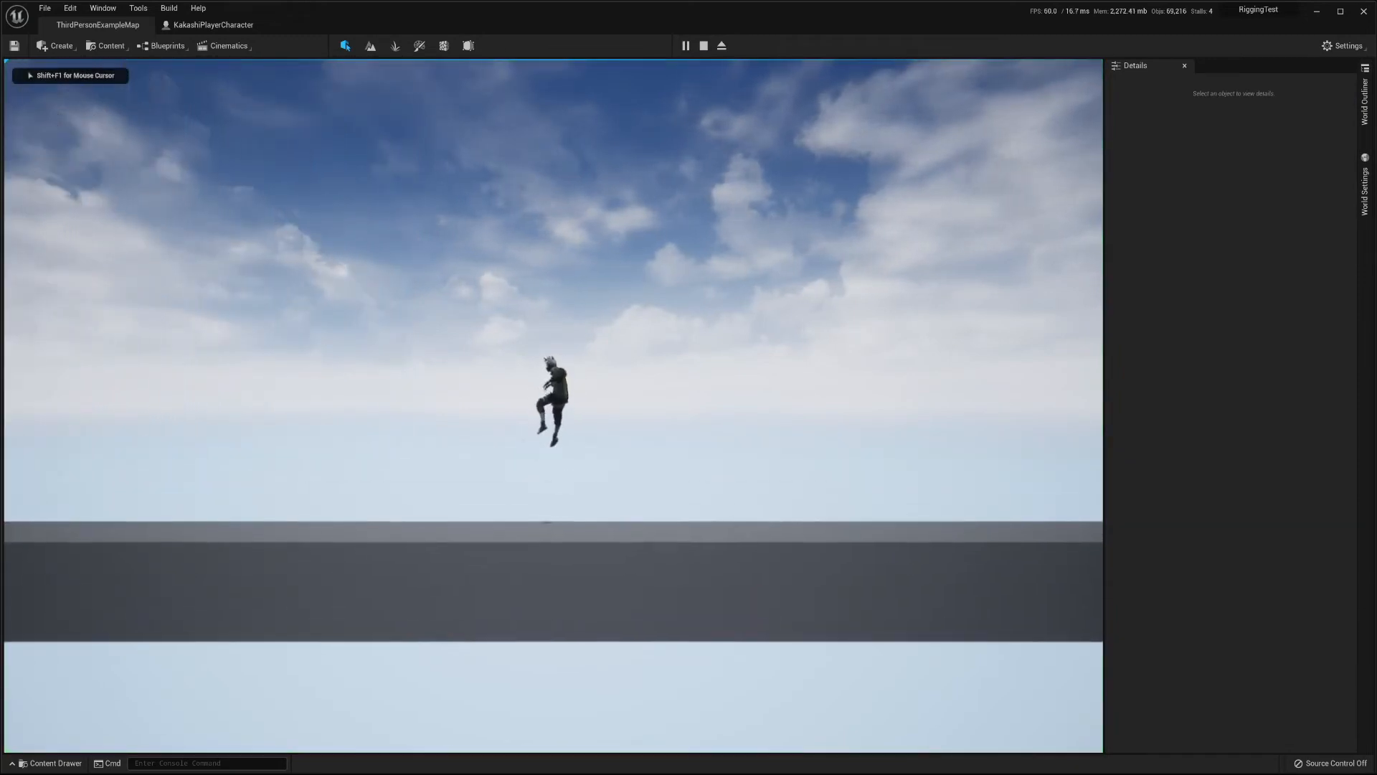
key(a)
key(space)
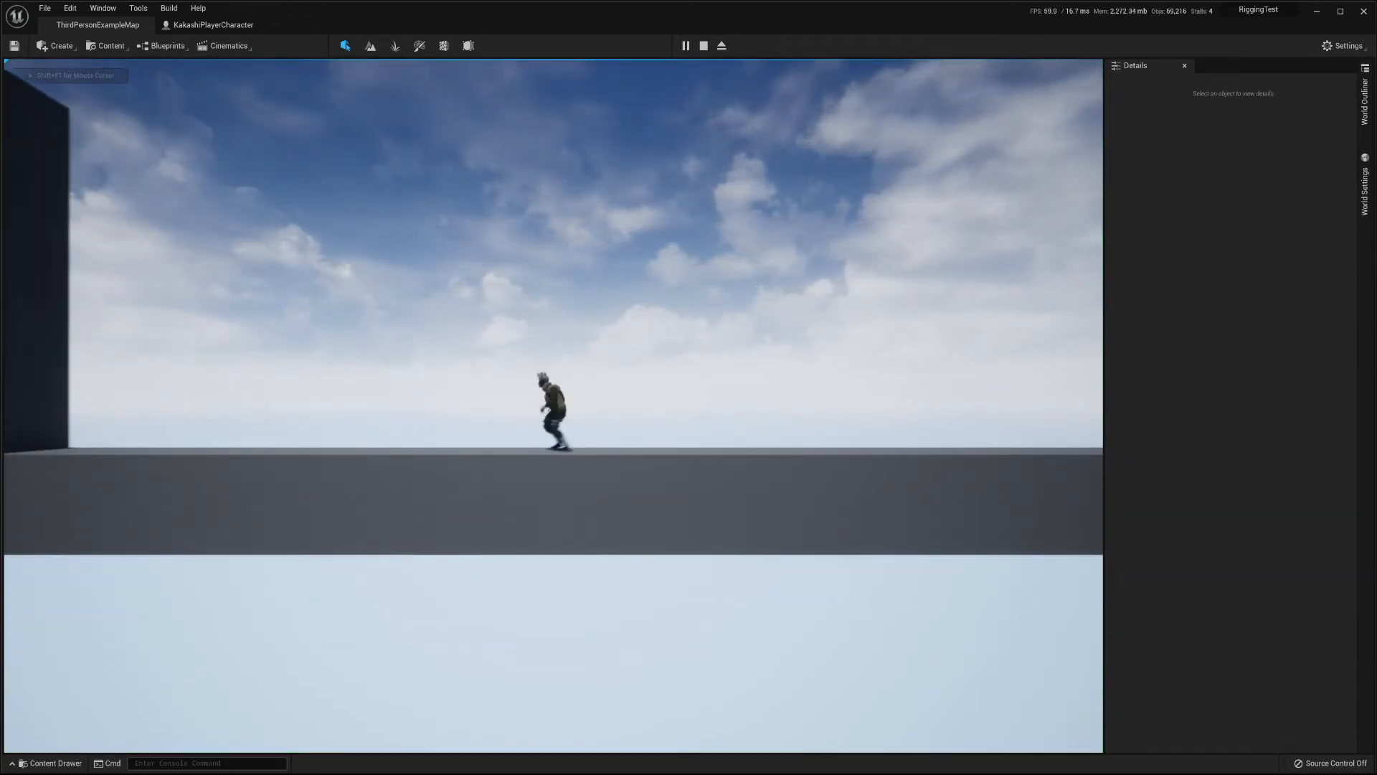
key(d)
key(space)
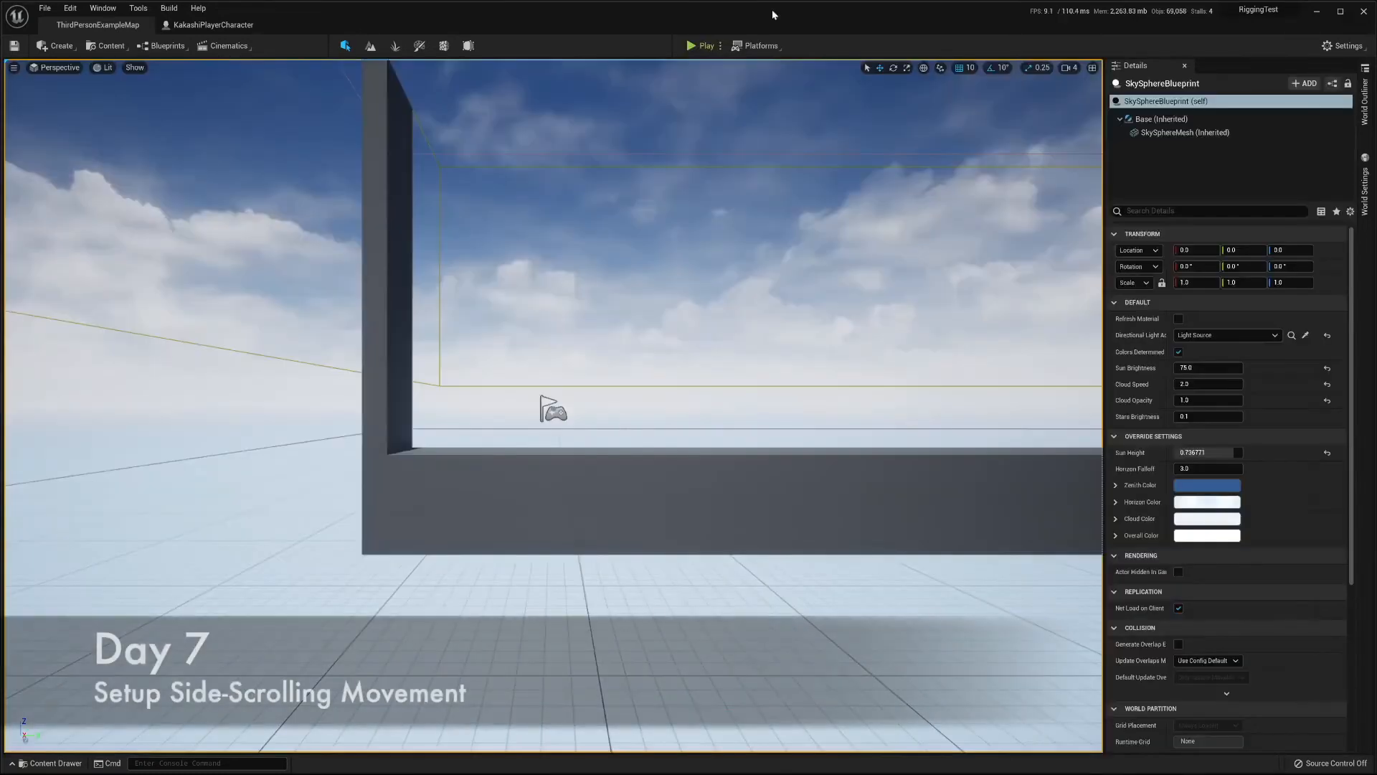
Step: Delete the Touch input comment box and all its nodes from the KakashiPlayerCharacter event graph
click(199, 29)
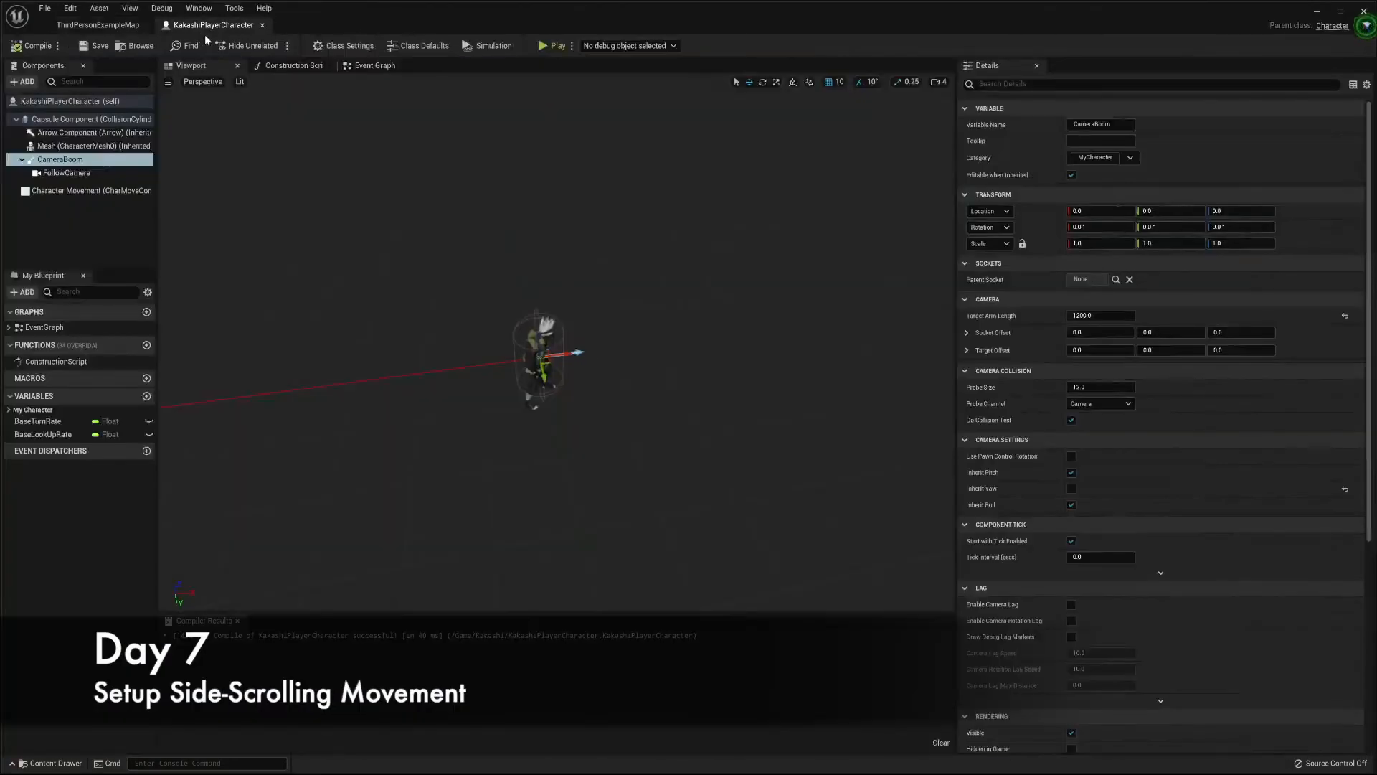
click(370, 65)
right_drag(691, 286, 855, 191)
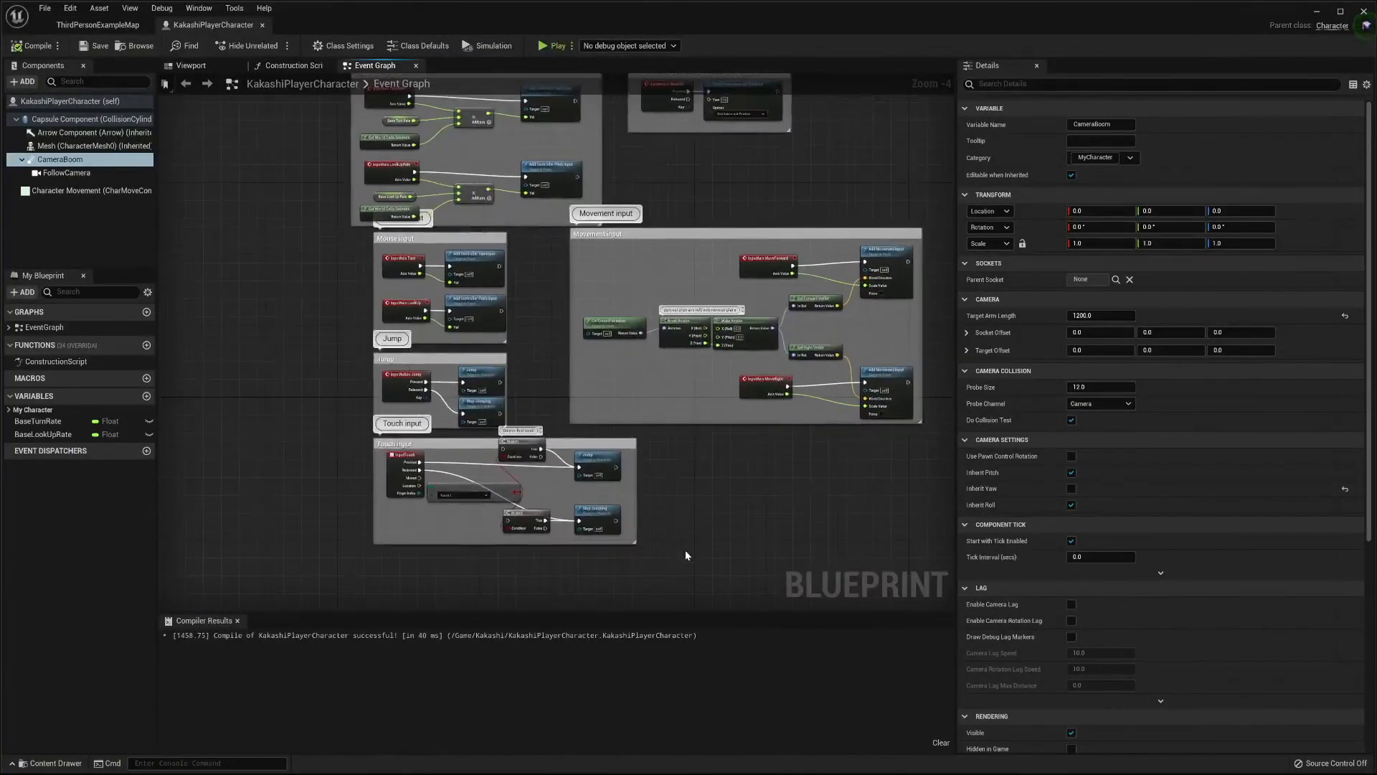
drag(686, 571, 324, 438)
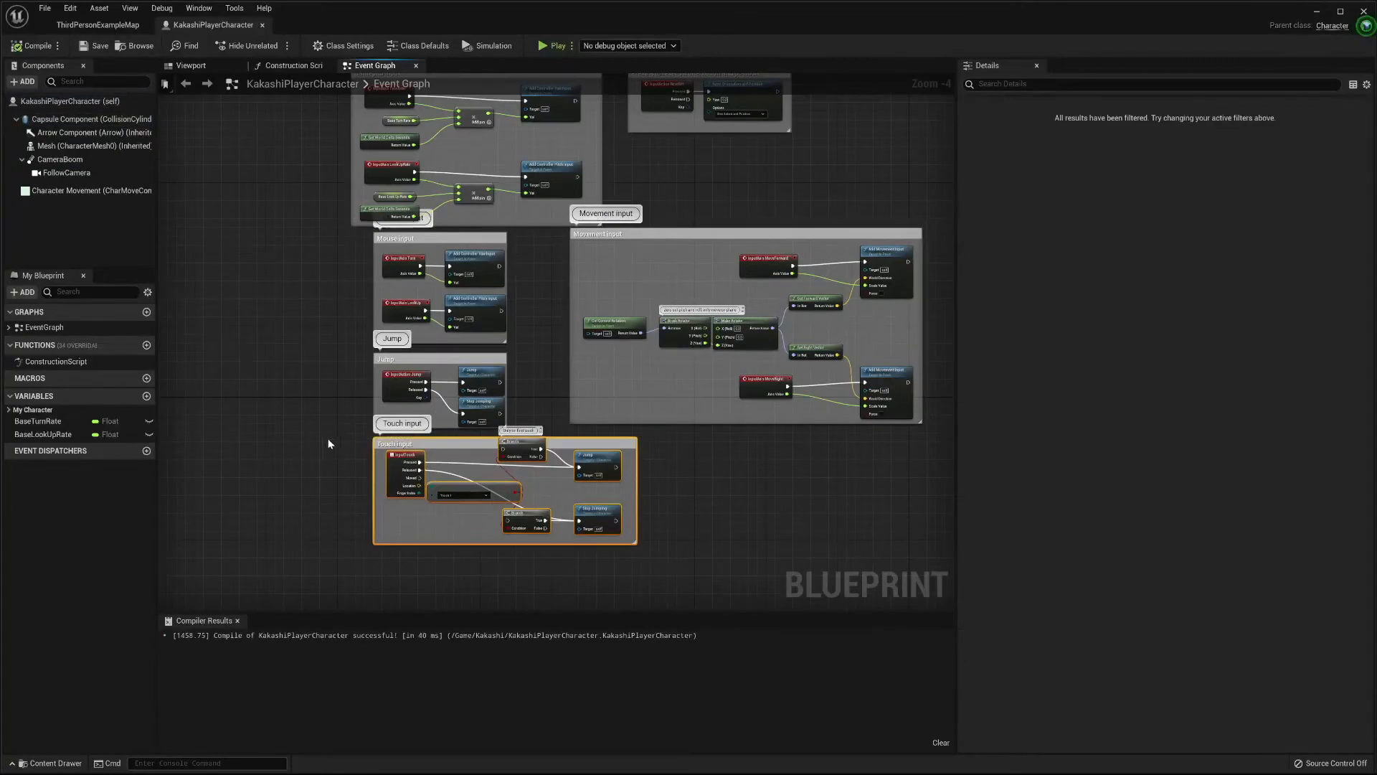
key(Delete)
Step: Delete the Gamepad input and the Press R to reset VR orientation and position comment boxes with all their nodes
right_drag(563, 438, 532, 548)
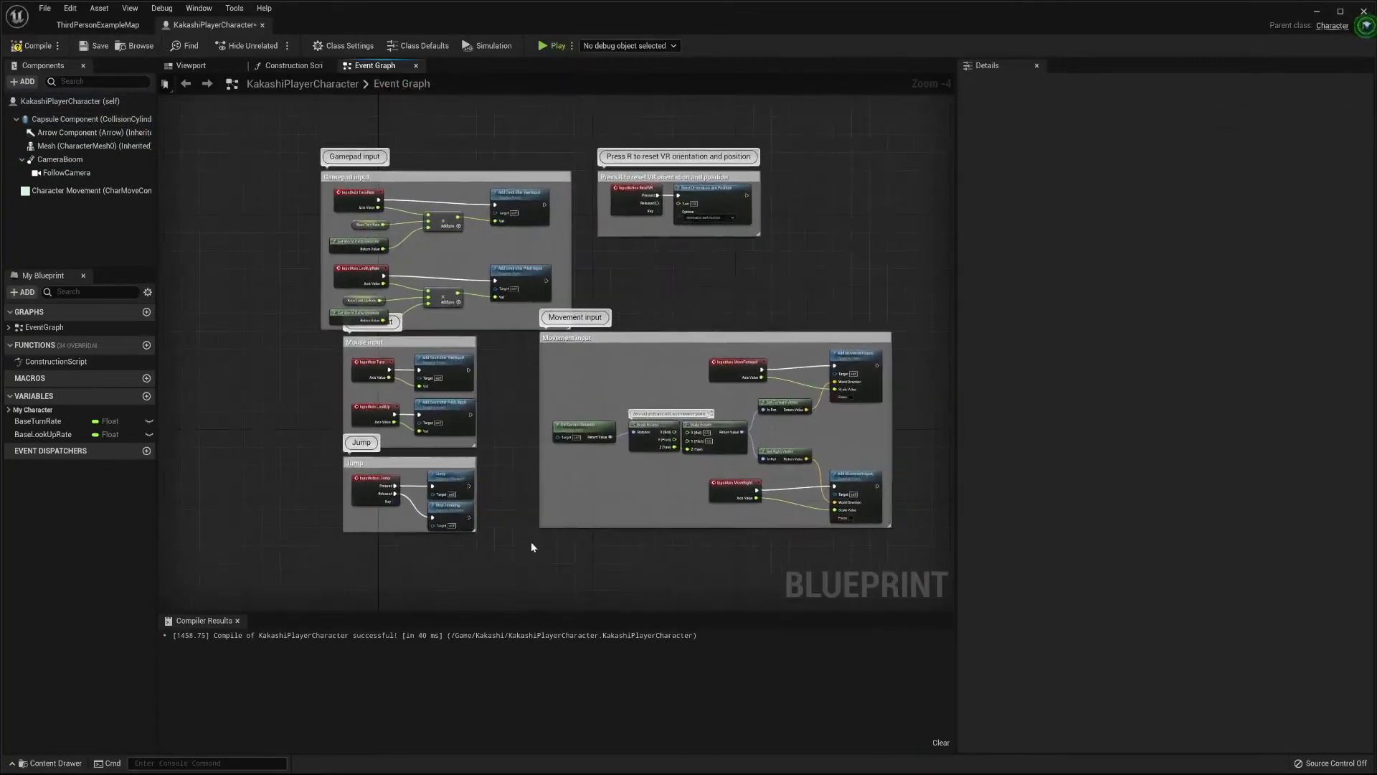
mouse_move(530, 304)
mouse_down()
mouse_move(260, 95)
mouse_move(567, 330)
mouse_move(524, 310)
mouse_move(528, 323)
mouse_up()
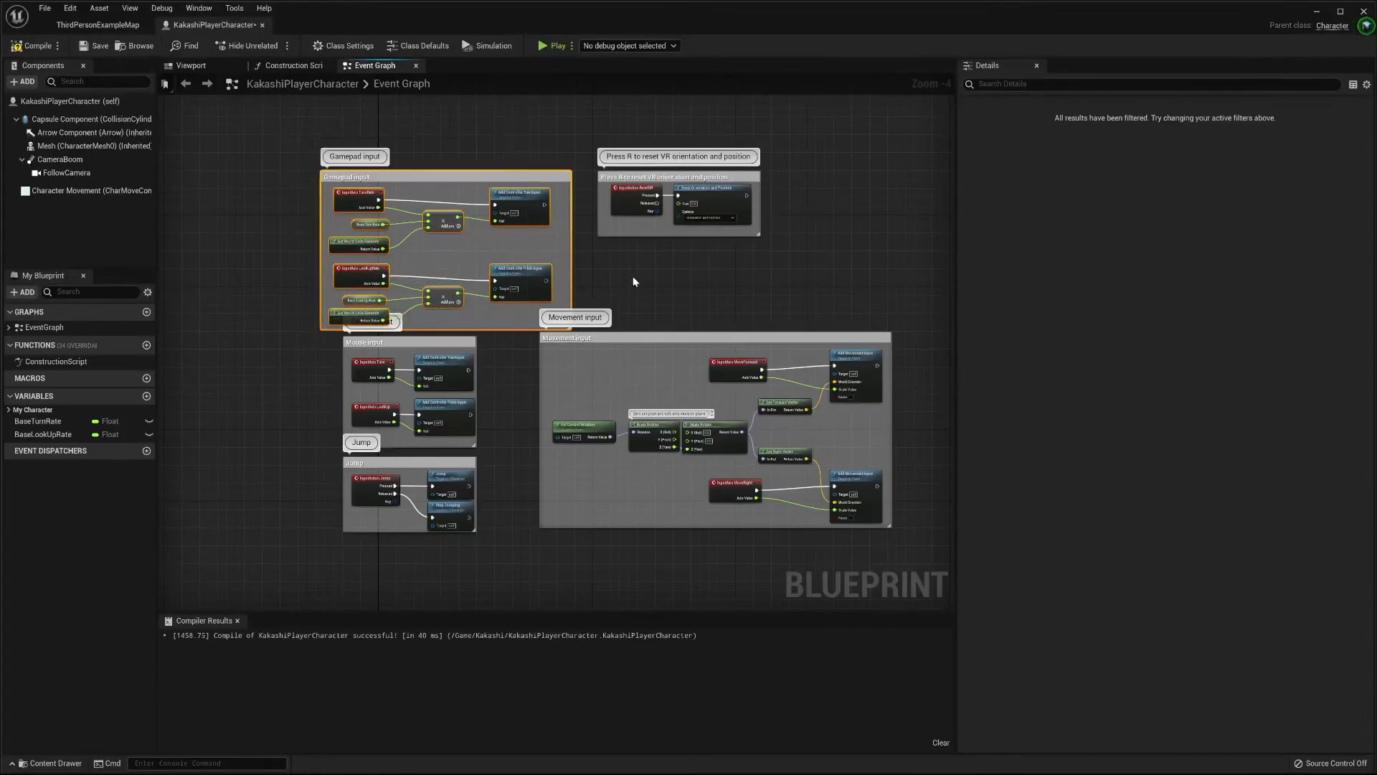
key(Delete)
right_drag(795, 291, 708, 349)
drag(721, 333, 466, 195)
key(Delete)
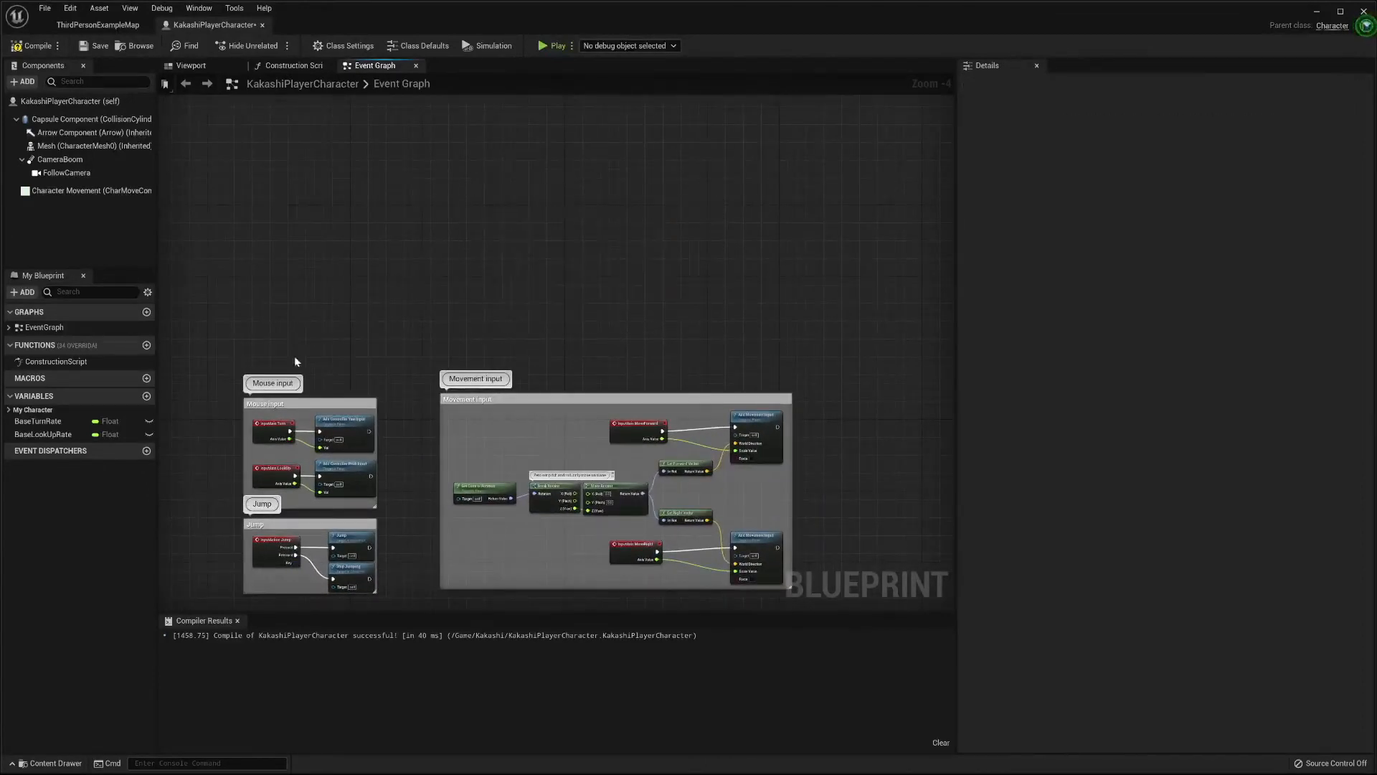
Step: Move the Mouse input comment box clear of the Jump box and align the Movement input box beside it
right_drag(297, 362, 403, 218)
scroll(420, 237, up, 2)
drag(423, 249, 421, 203)
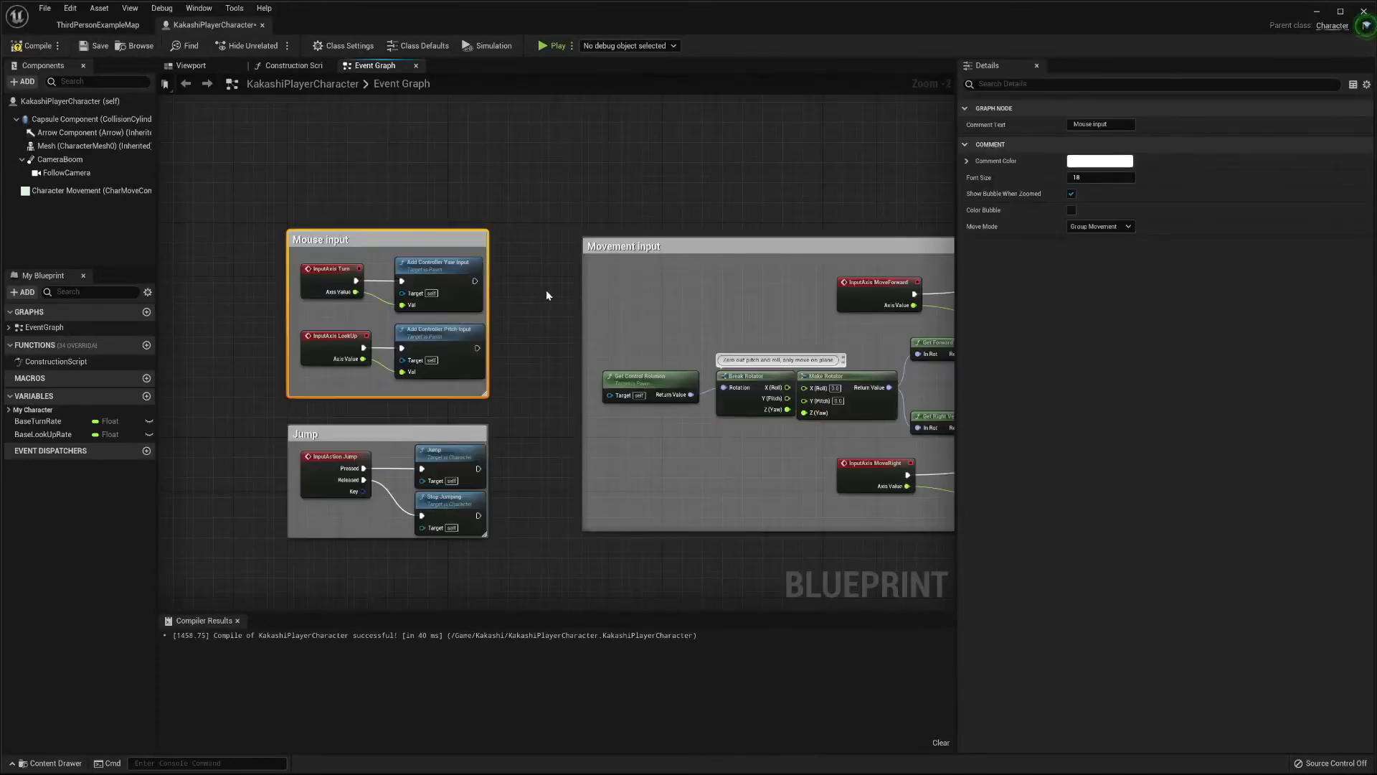
right_drag(546, 290, 494, 322)
drag(625, 271, 551, 265)
click(581, 231)
Step: Delete the Mouse input comment box with its nodes and move the Movement input box directly above the Jump box
drag(190, 166, 358, 382)
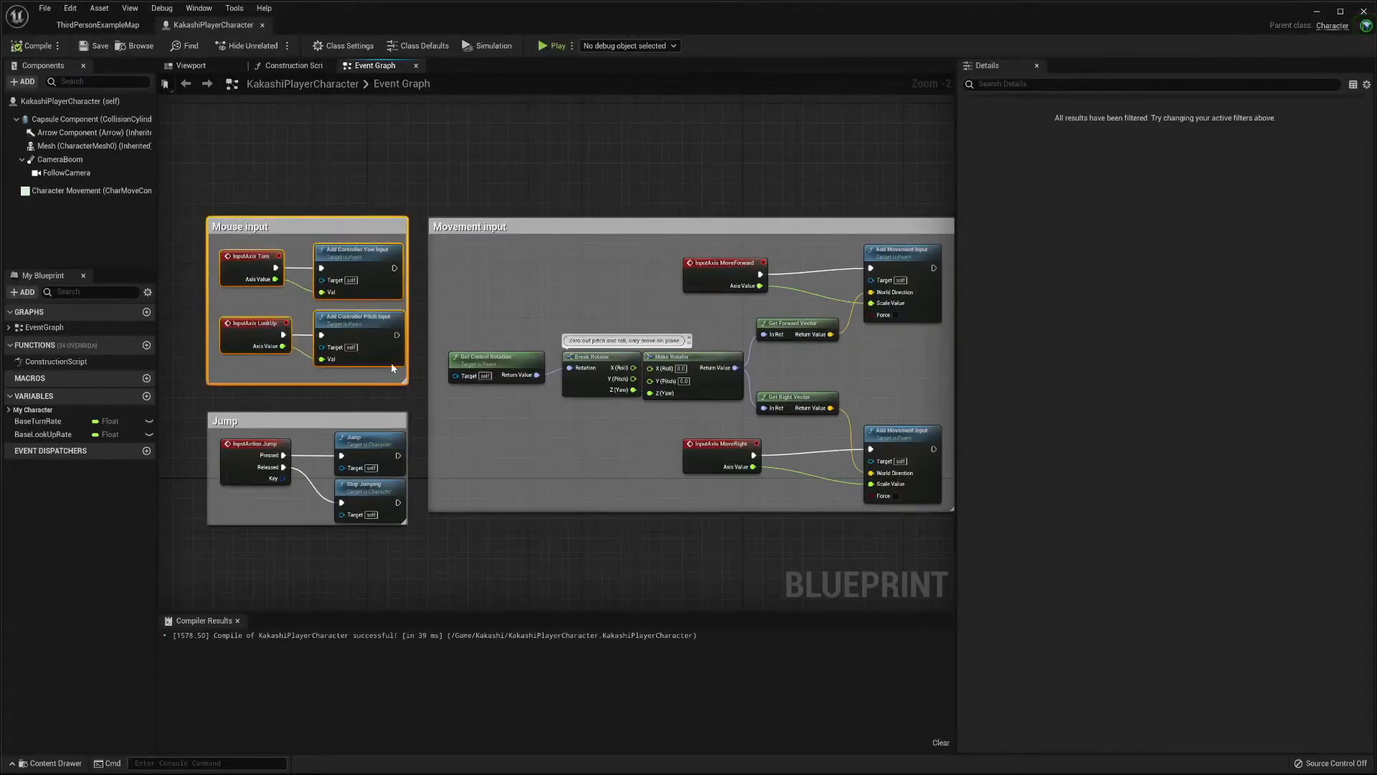
key(Delete)
drag(518, 227, 300, 118)
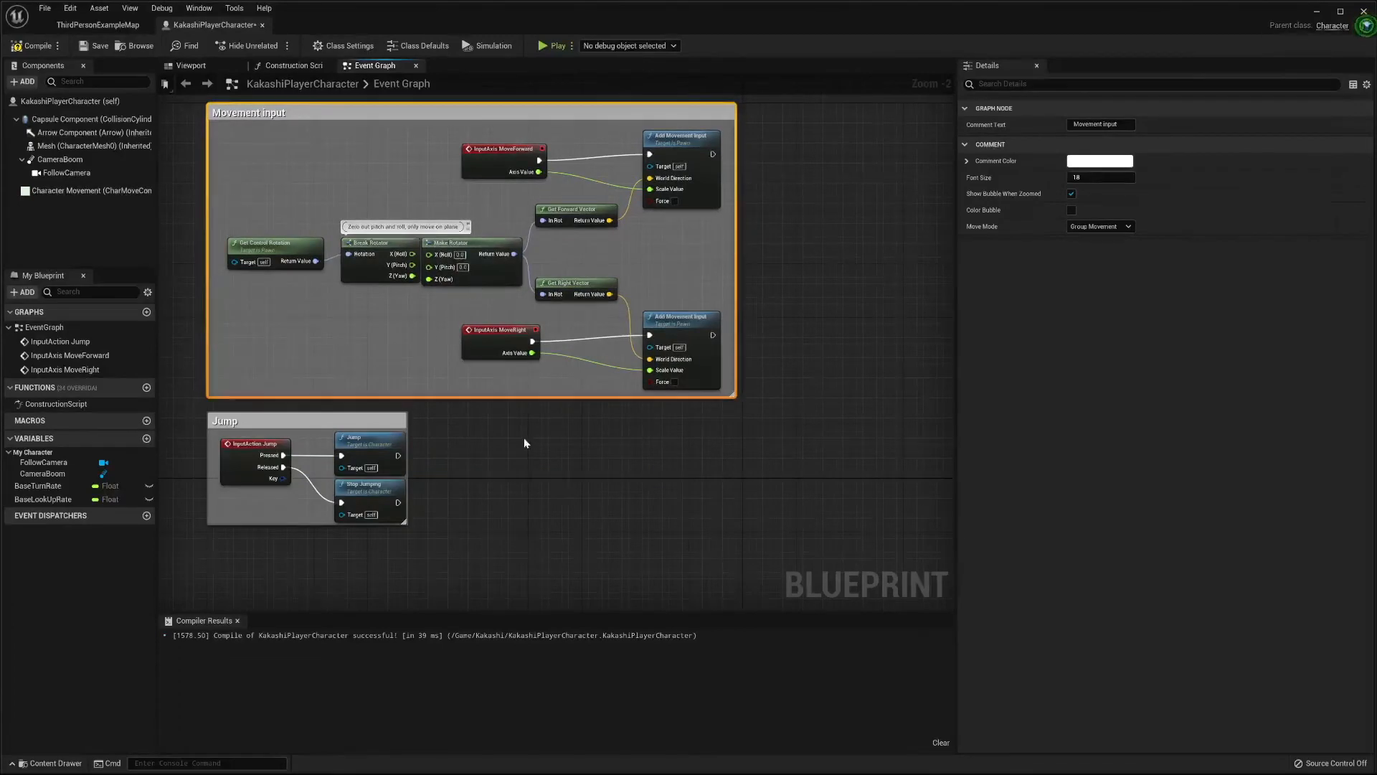
right_drag(524, 443, 523, 507)
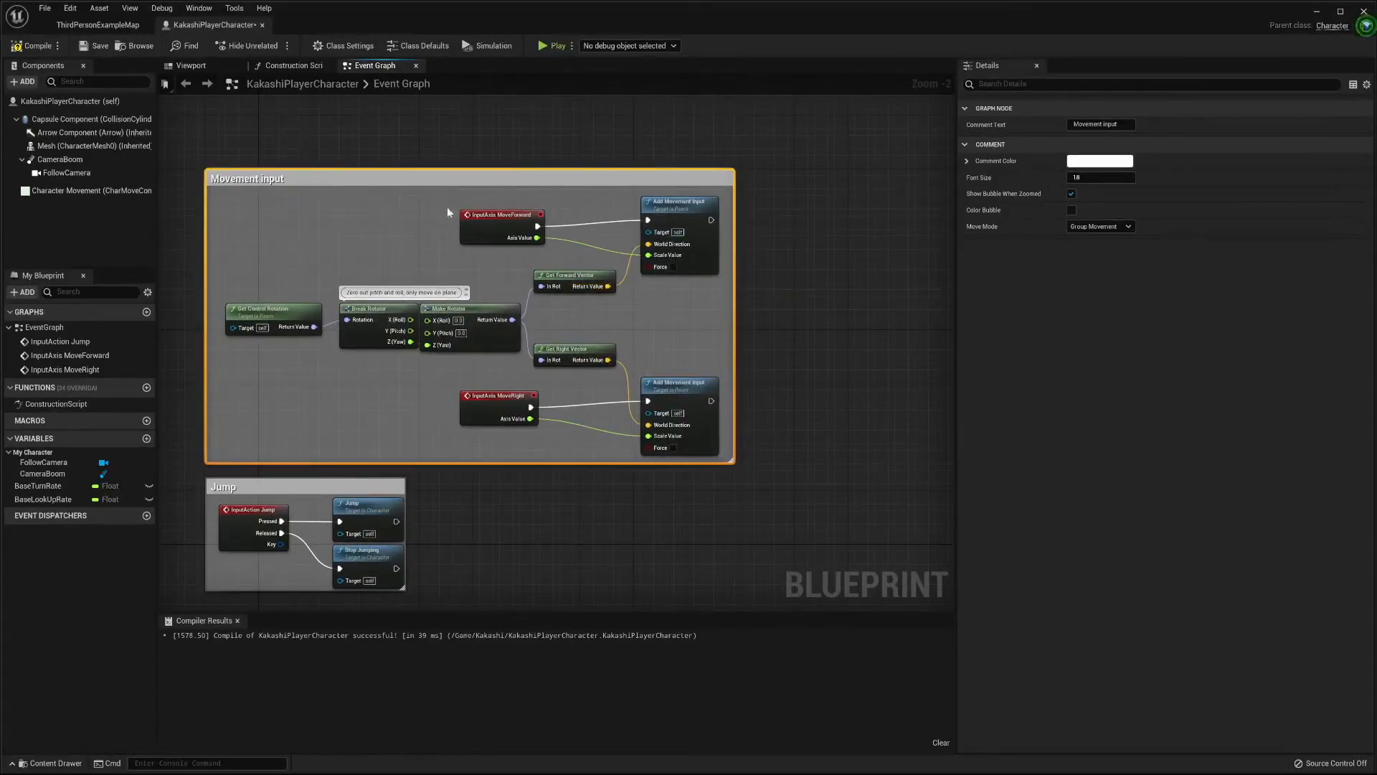
Step: Delete the MoveForward event, its Add Movement Input, and the control rotation, rotator and direction vector nodes from Movement input
drag(230, 192, 692, 358)
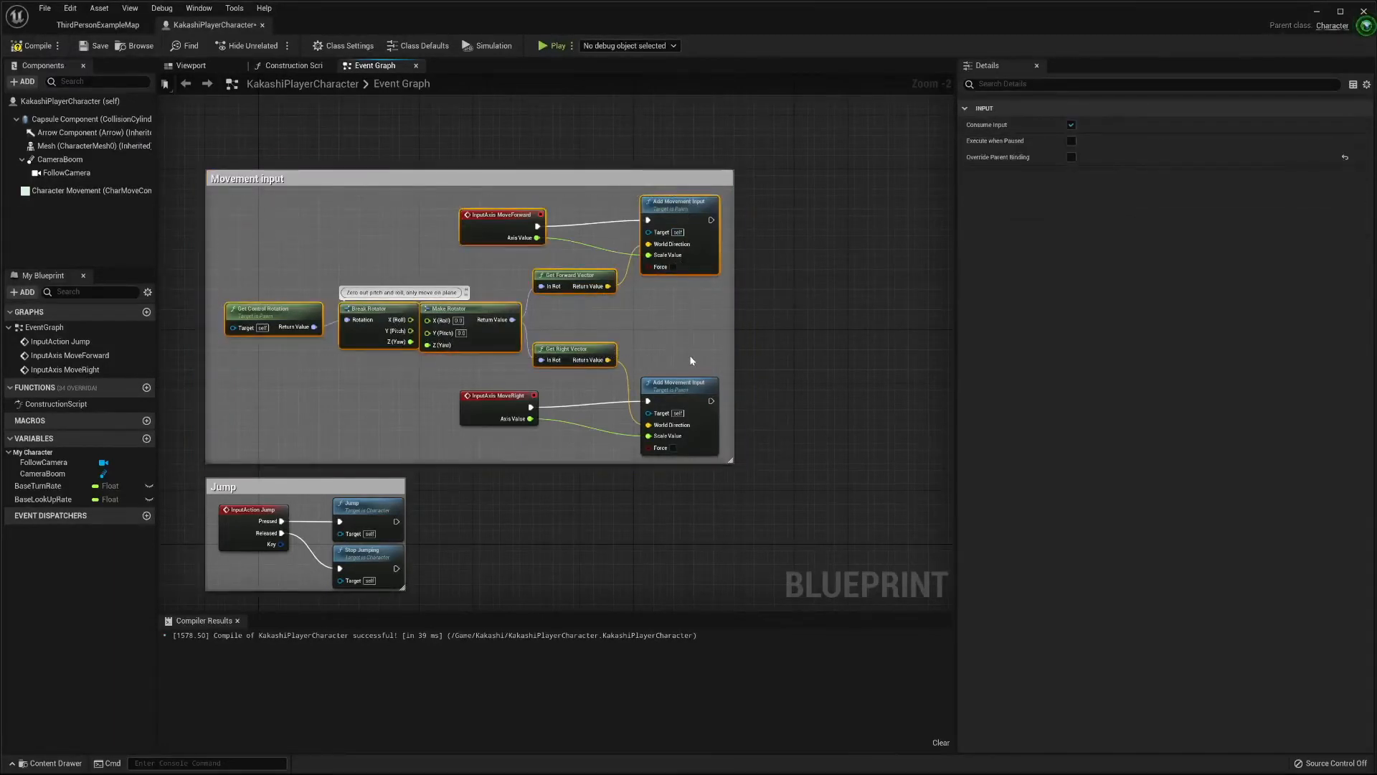
key(Delete)
drag(461, 358, 703, 437)
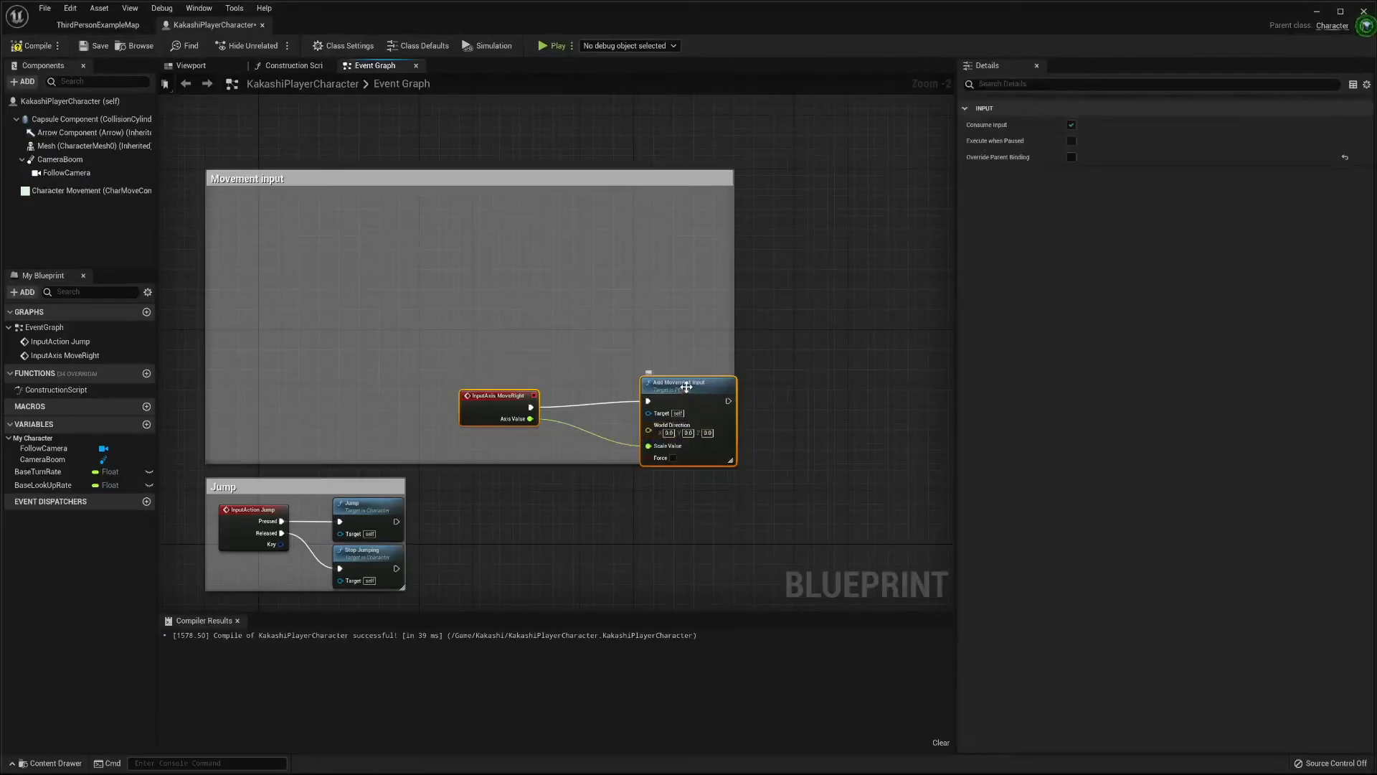
Step: Move the MoveRight event and its Add Movement Input to the comment box's upper-left corner and set World Direction Y to 1.0
drag(688, 387, 443, 208)
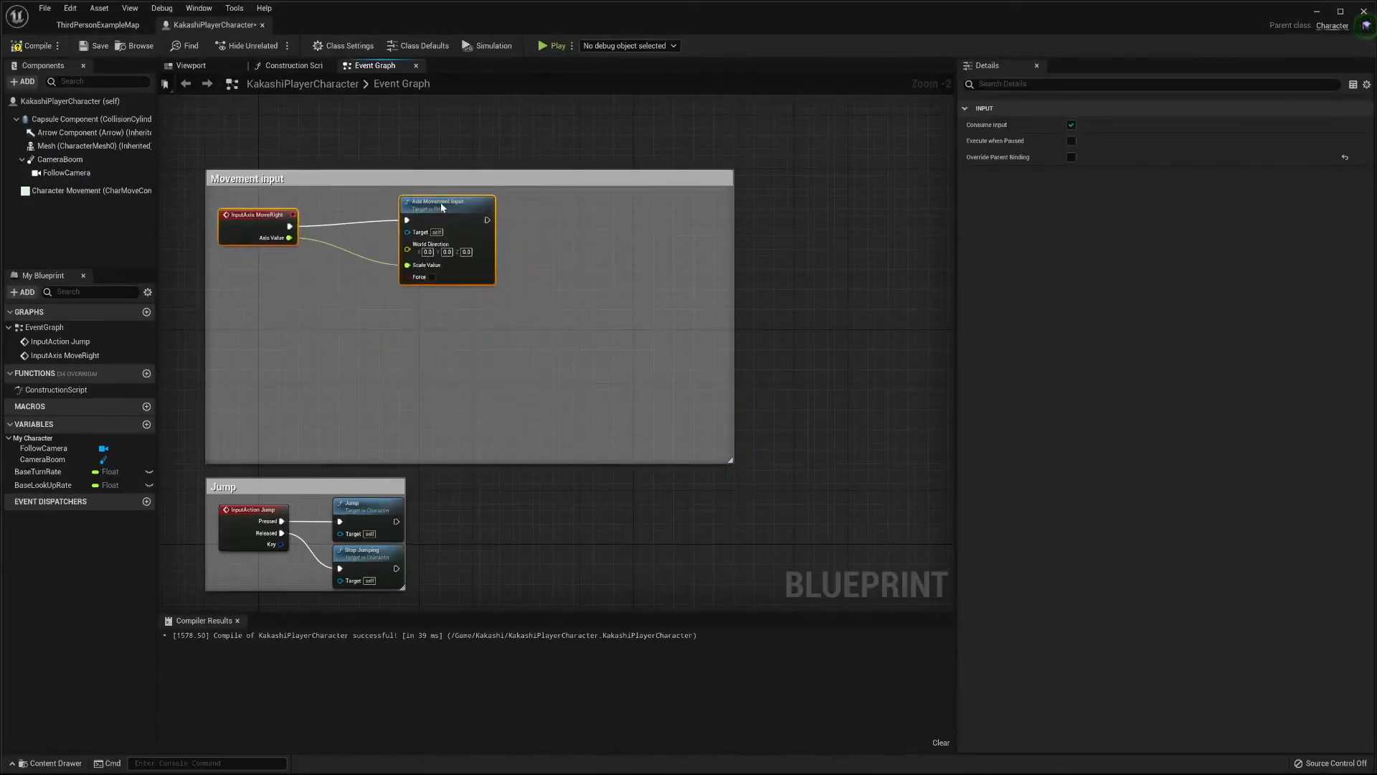
click(540, 287)
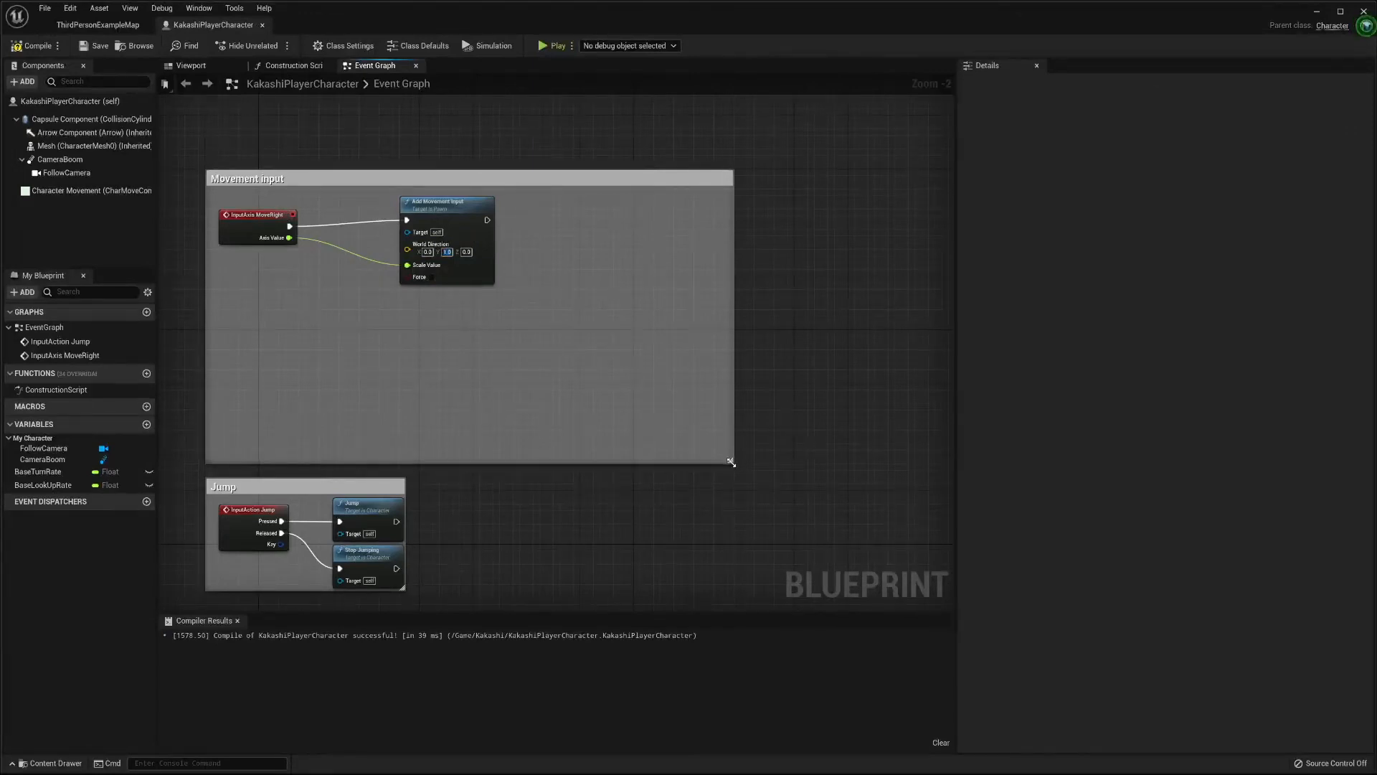
Step: Shrink the Movement input comment box around its two nodes, place it just above the Jump box, and compile and save the blueprint
drag(731, 462, 517, 315)
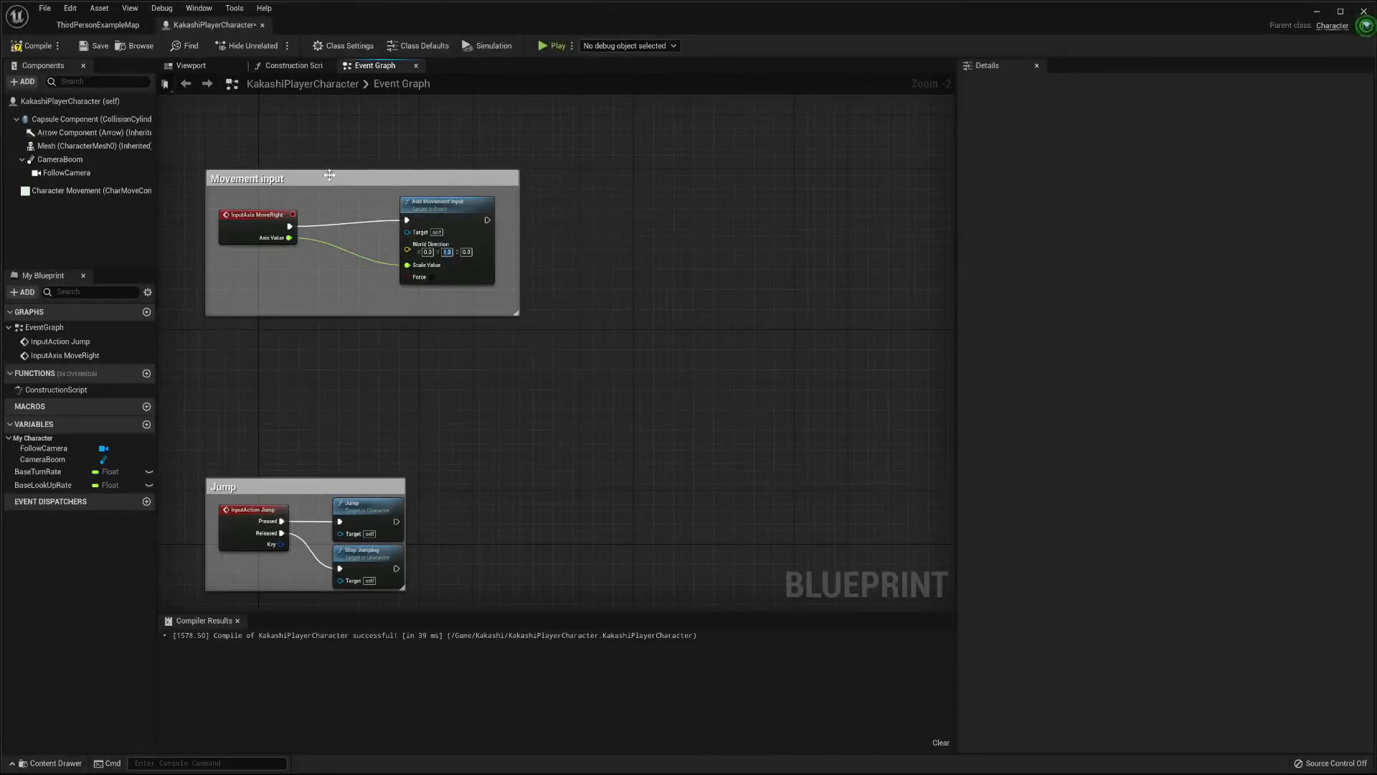
drag(329, 175, 328, 303)
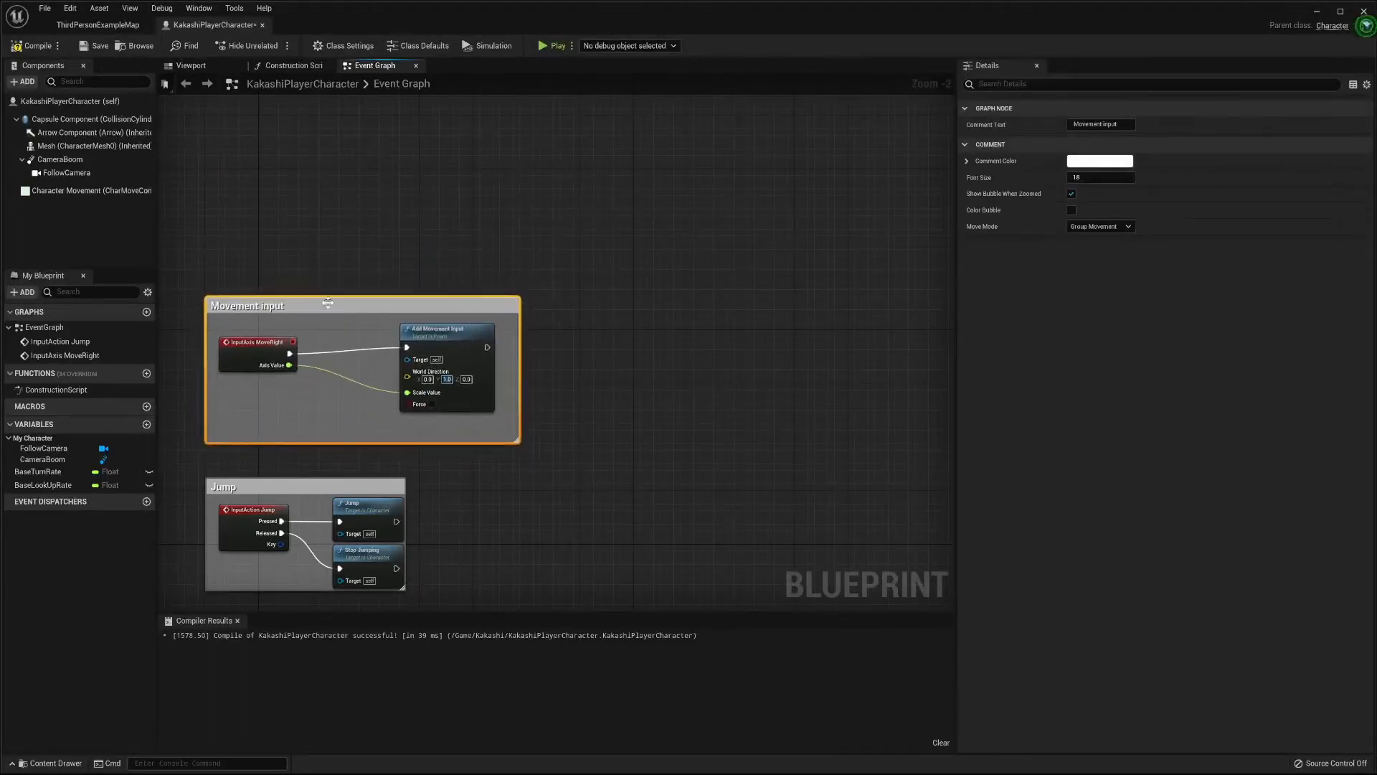
right_drag(328, 302, 415, 153)
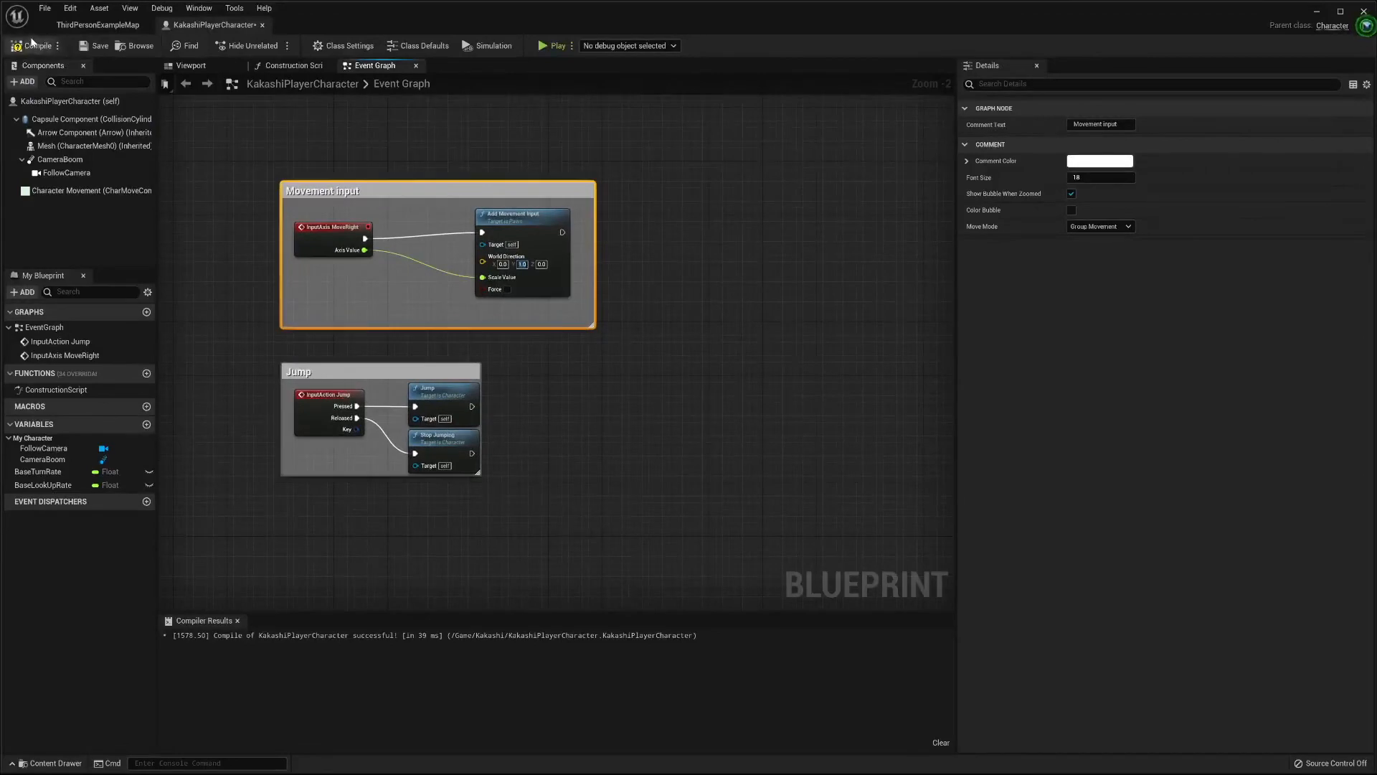
click(87, 45)
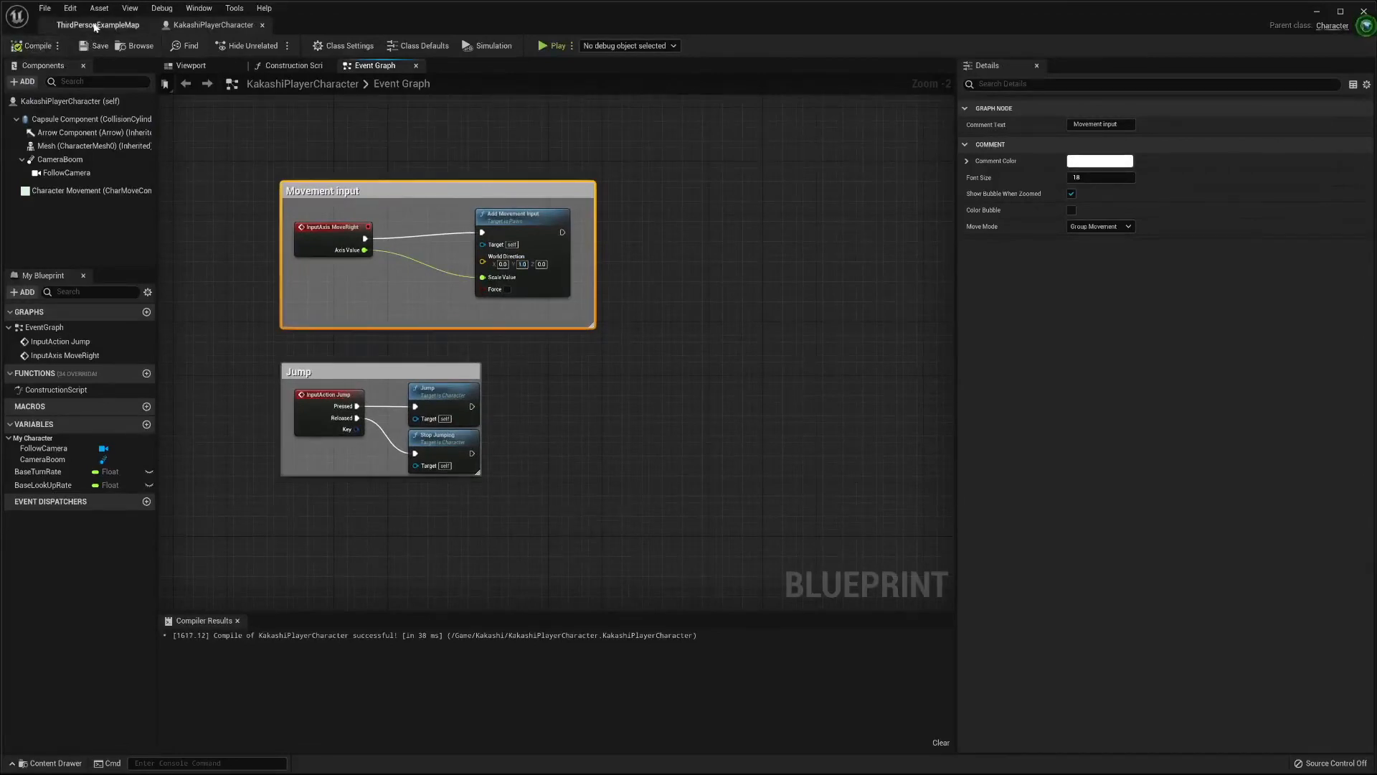
Step: Play-test ThirdPersonExampleMap by running the character back and forth along the floor strip, and end the session
click(98, 24)
click(693, 46)
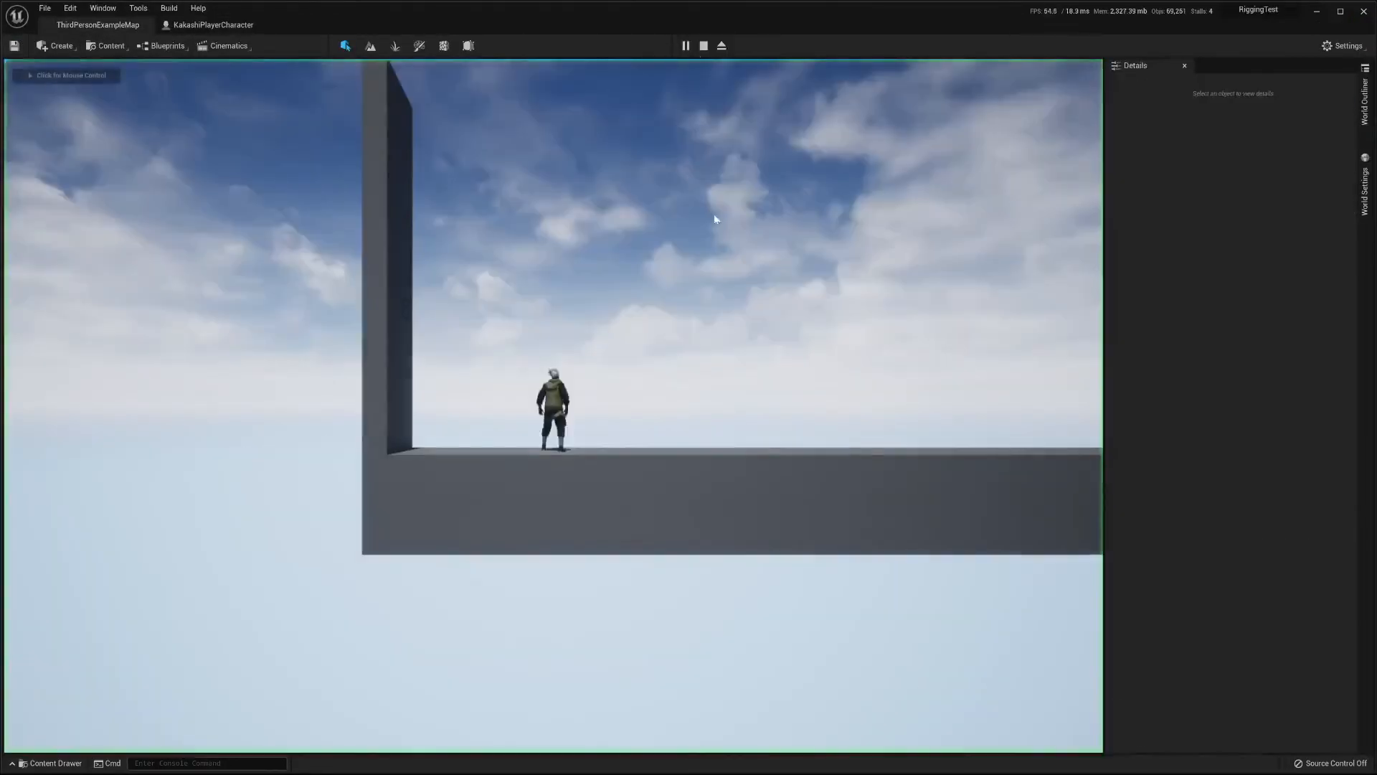
key(a)
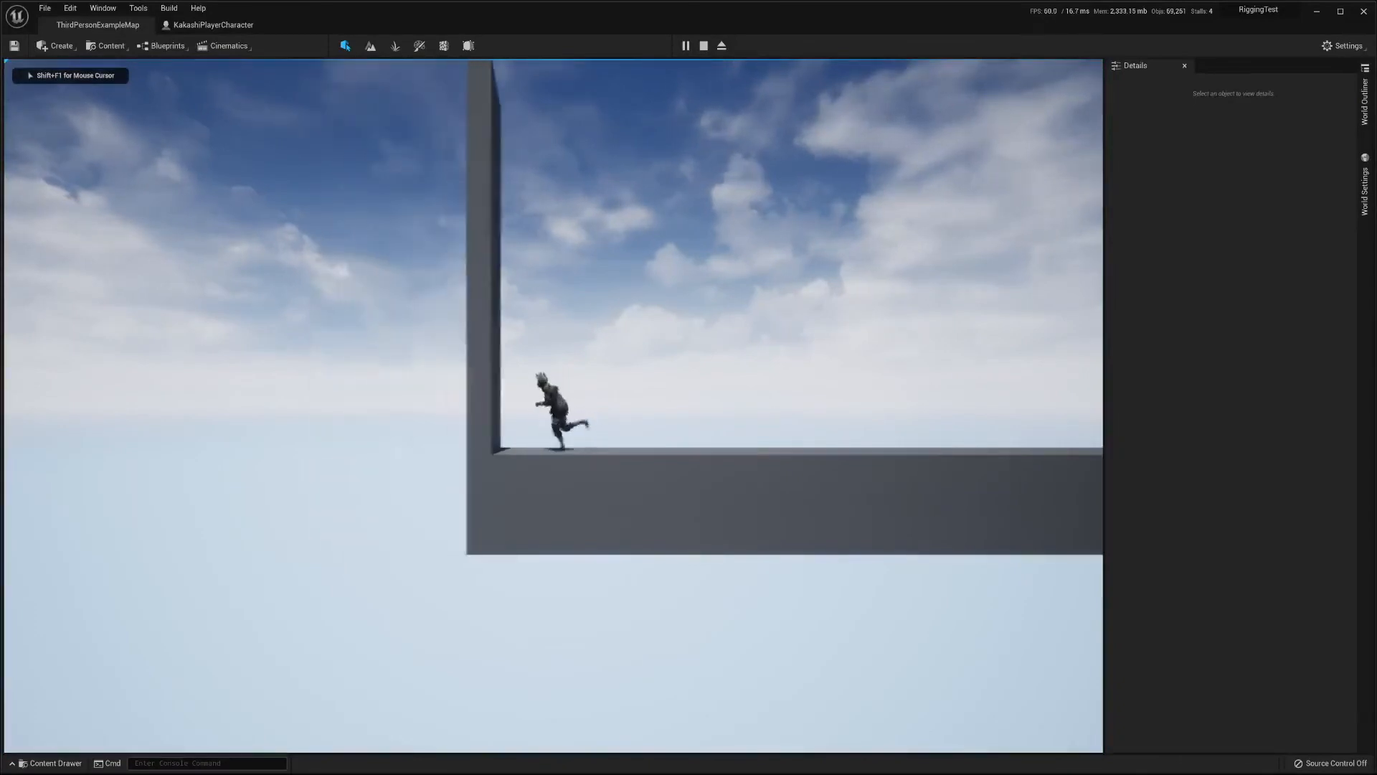
key(d)
key(a)
key(d)
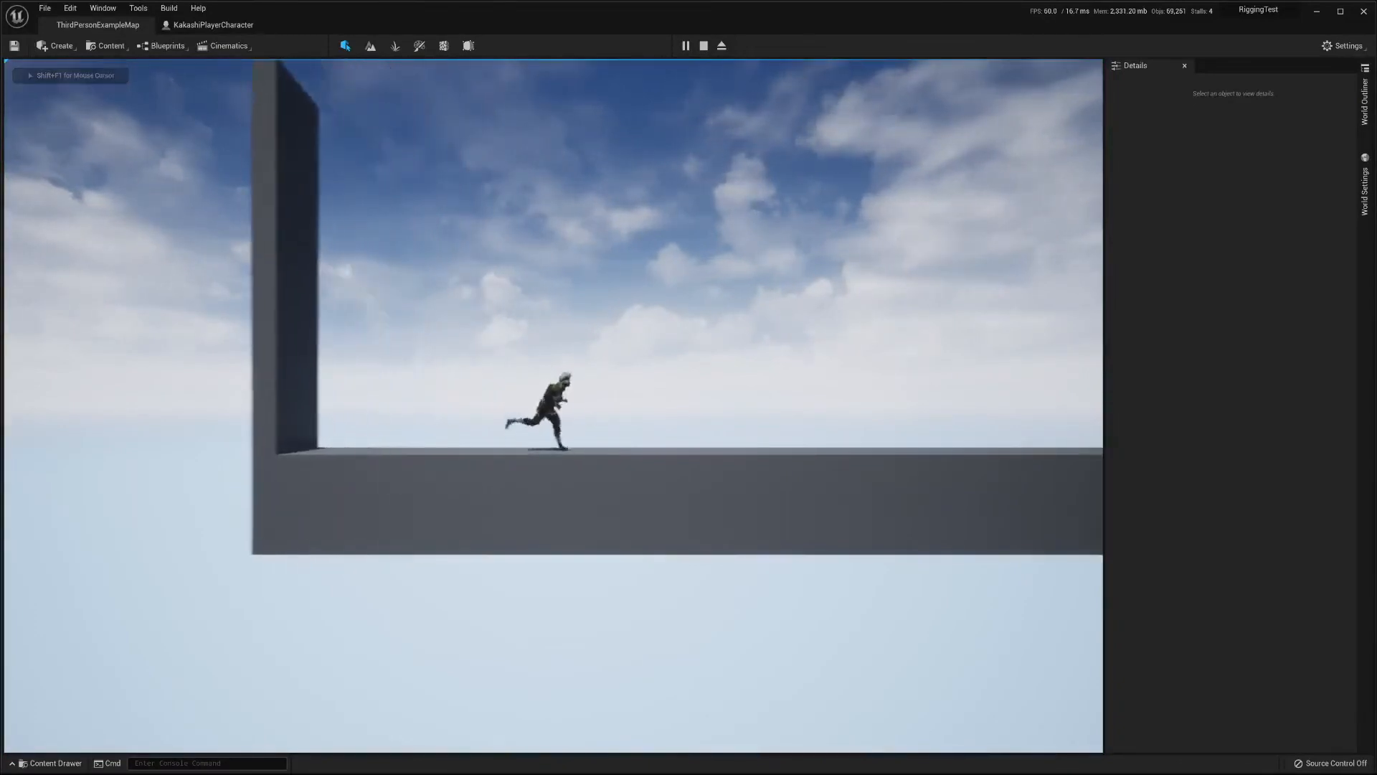
key(a)
key(d)
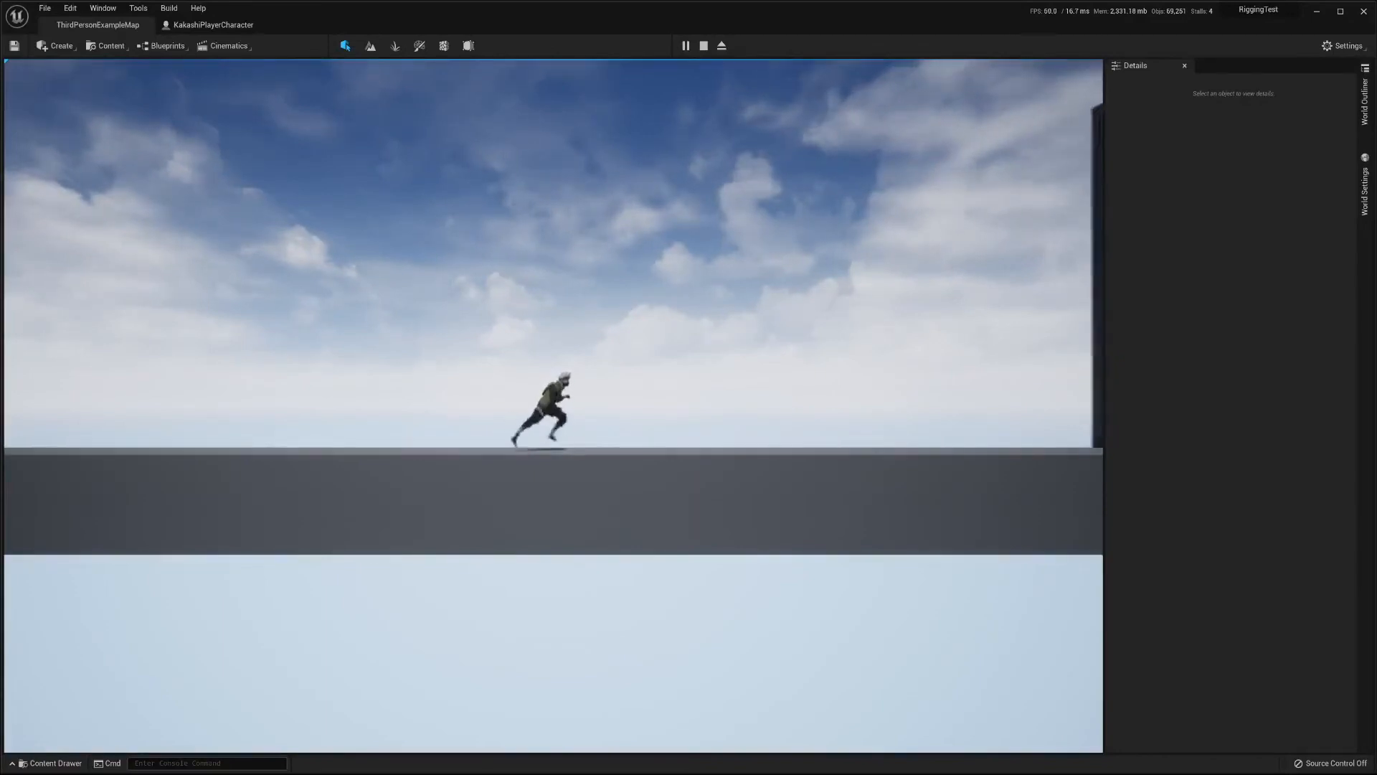
key(a)
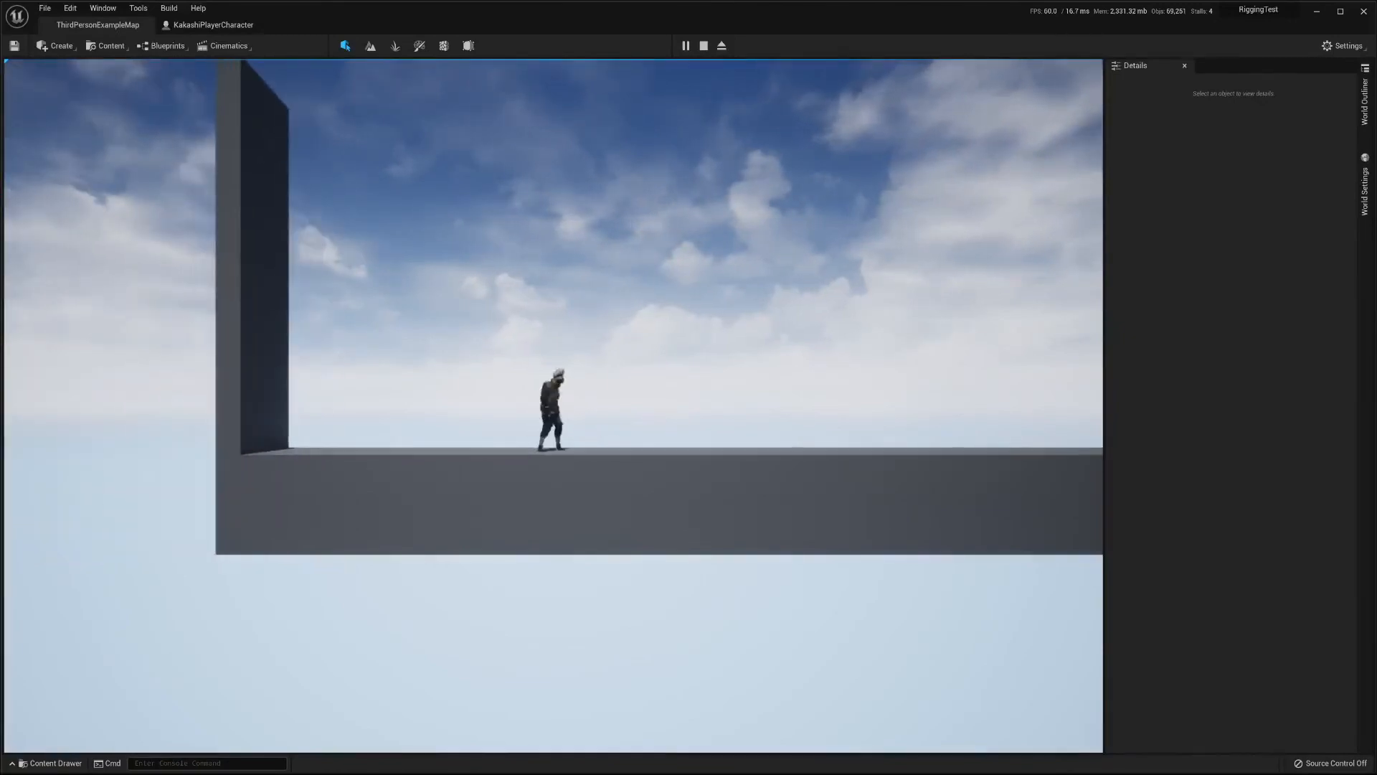
key(Escape)
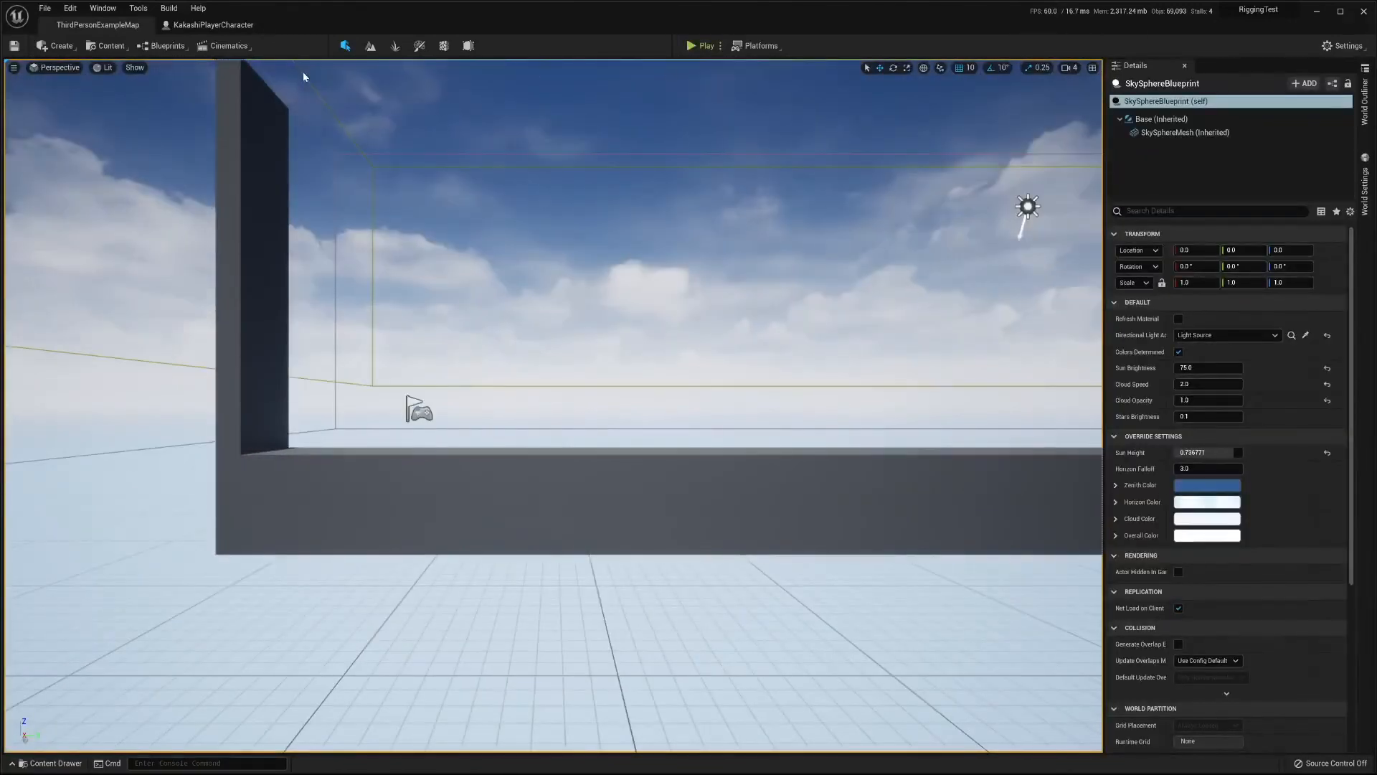
Step: Set the KakashiPlayerCharacter CameraBoom's Y rotation to 350° and Target Arm Length to 900, and save the blueprint
click(231, 27)
click(85, 159)
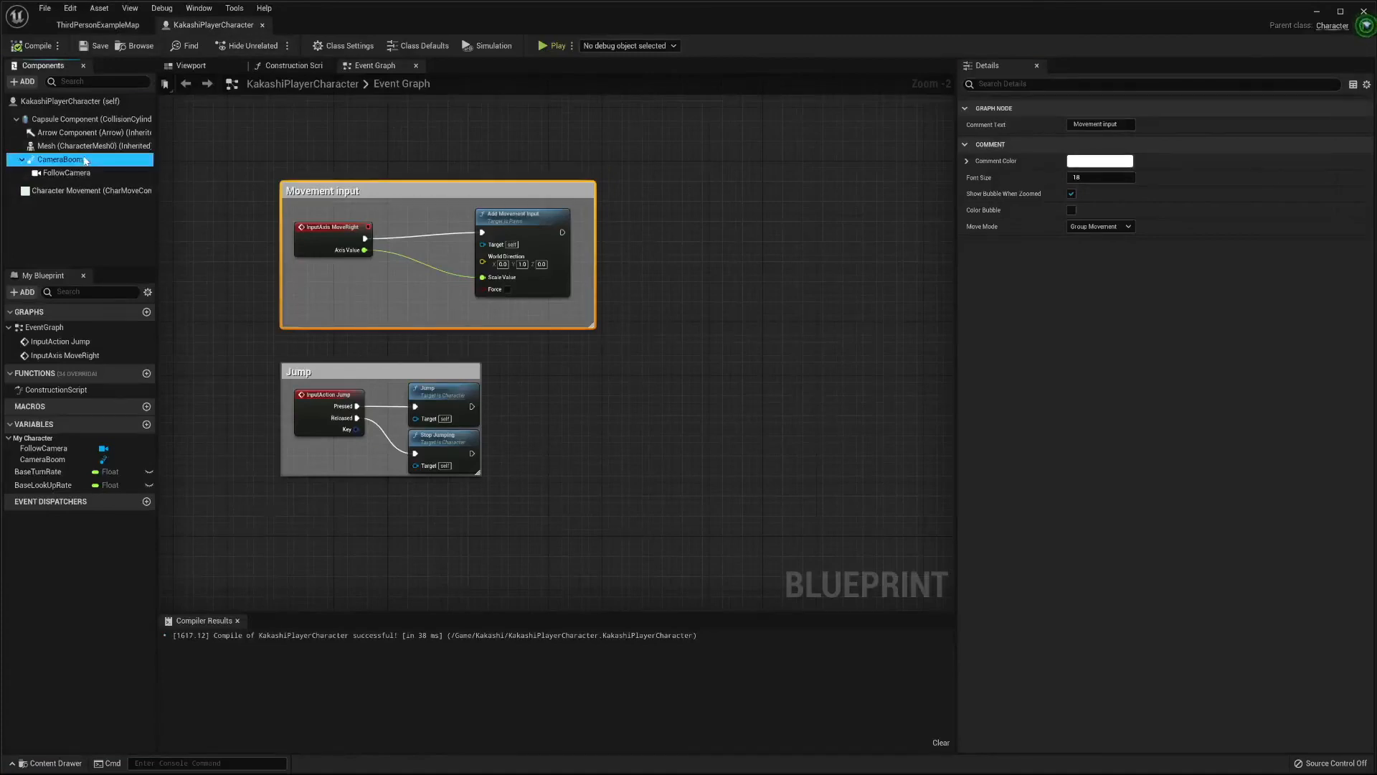
click(1166, 227)
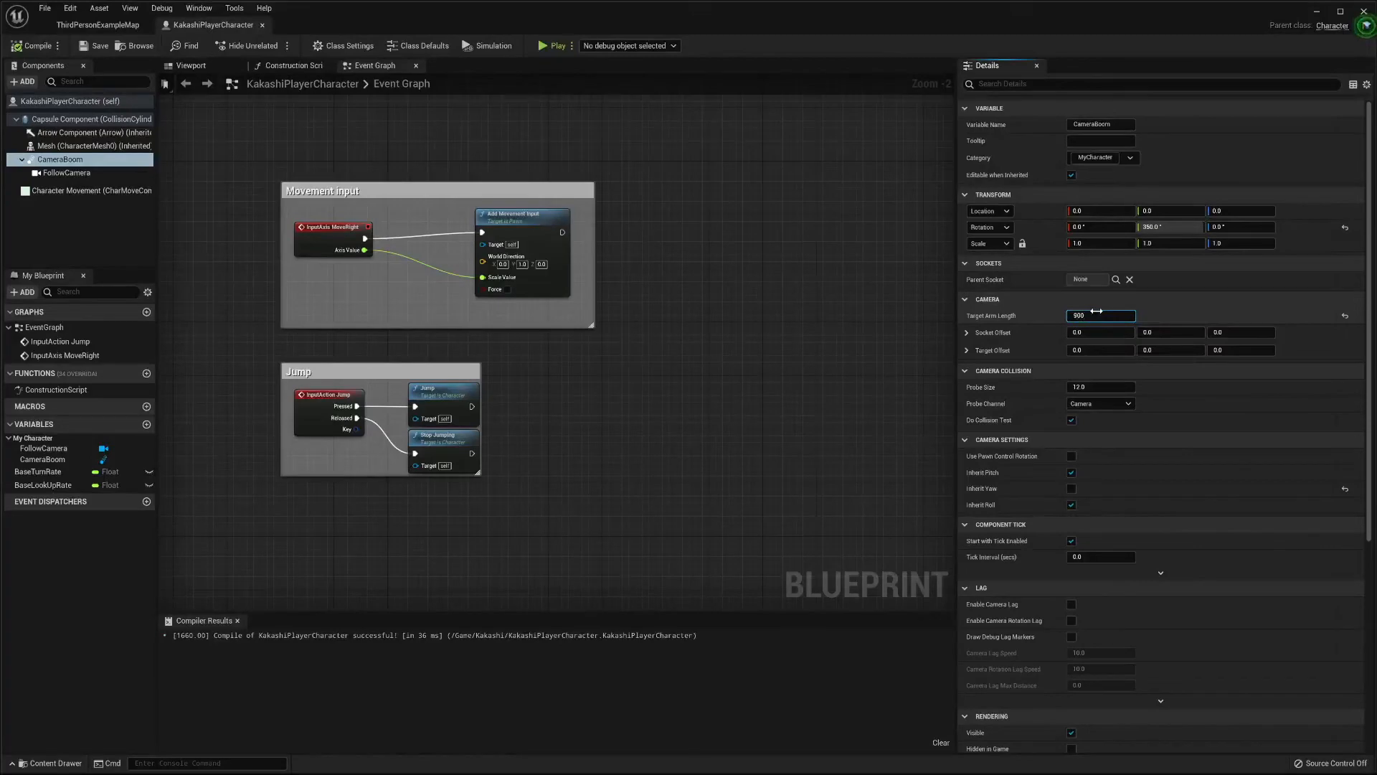
click(1110, 313)
text(900)
key(Return)
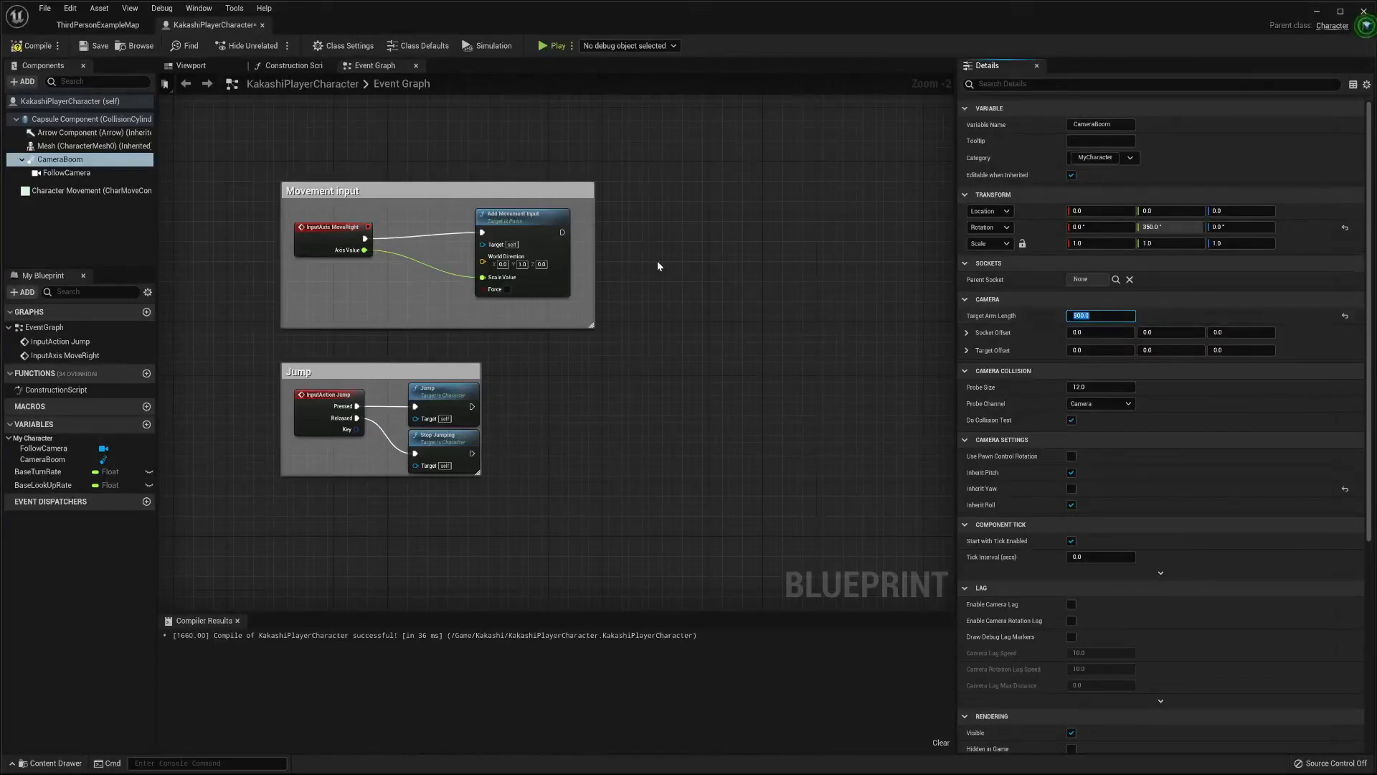
click(91, 45)
Step: Play-test the tilted camera in ThirdPersonExampleMap by running and jumping with the character, and end the session
click(98, 25)
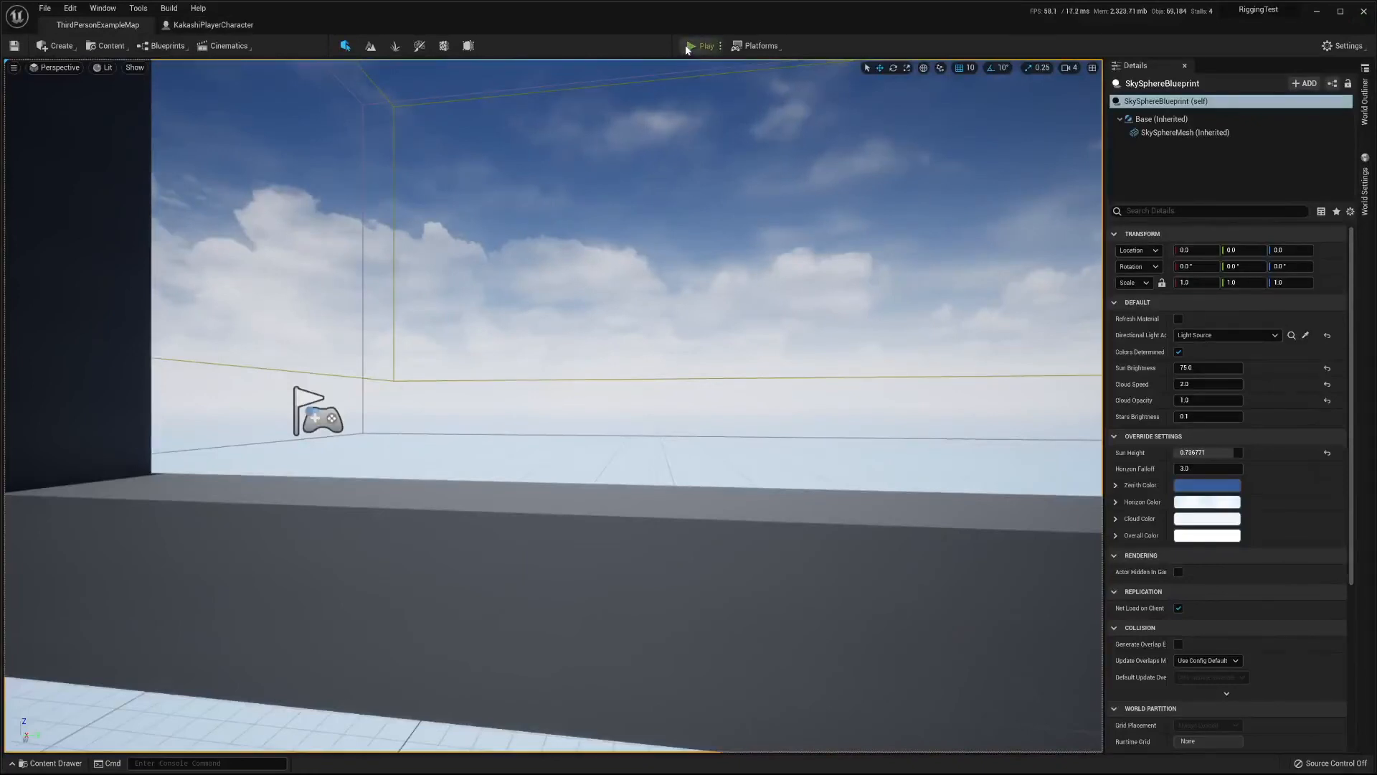
click(689, 46)
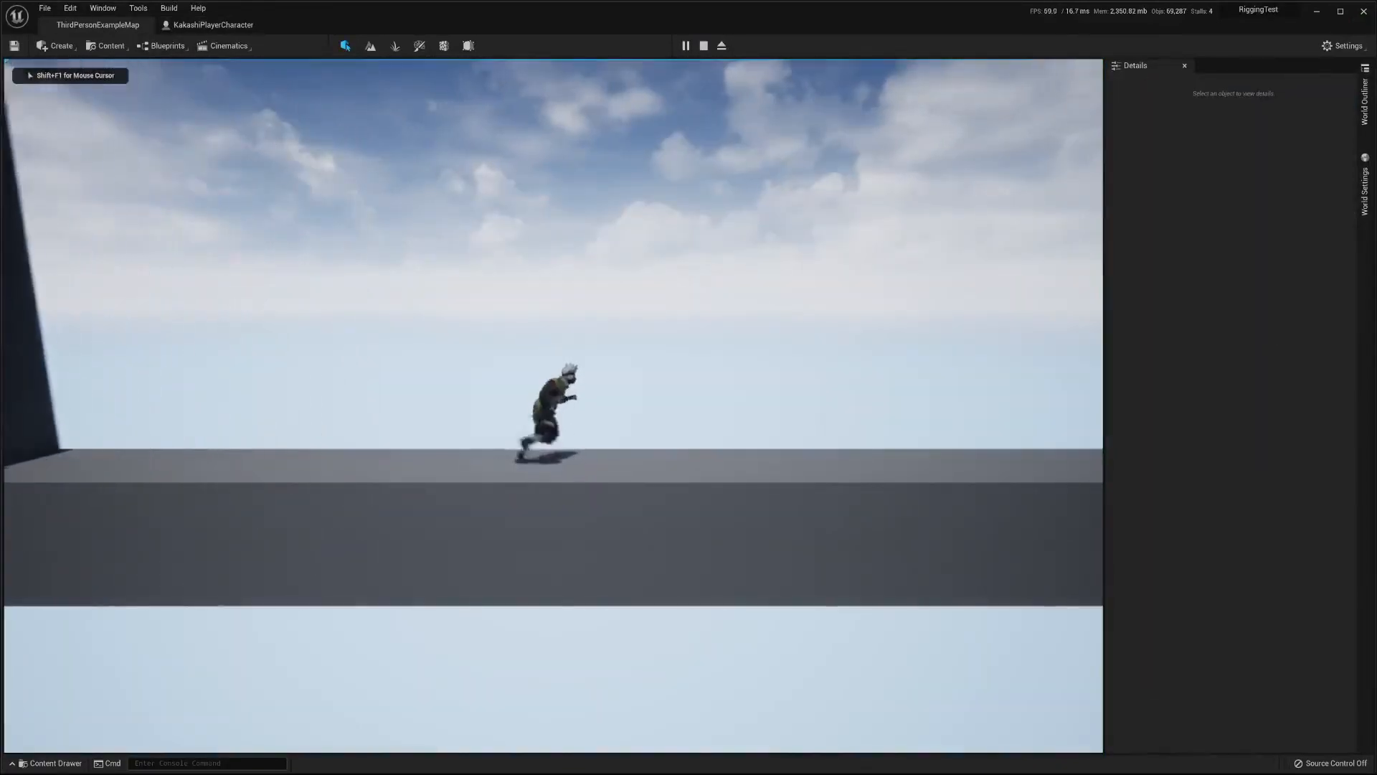
key(a)
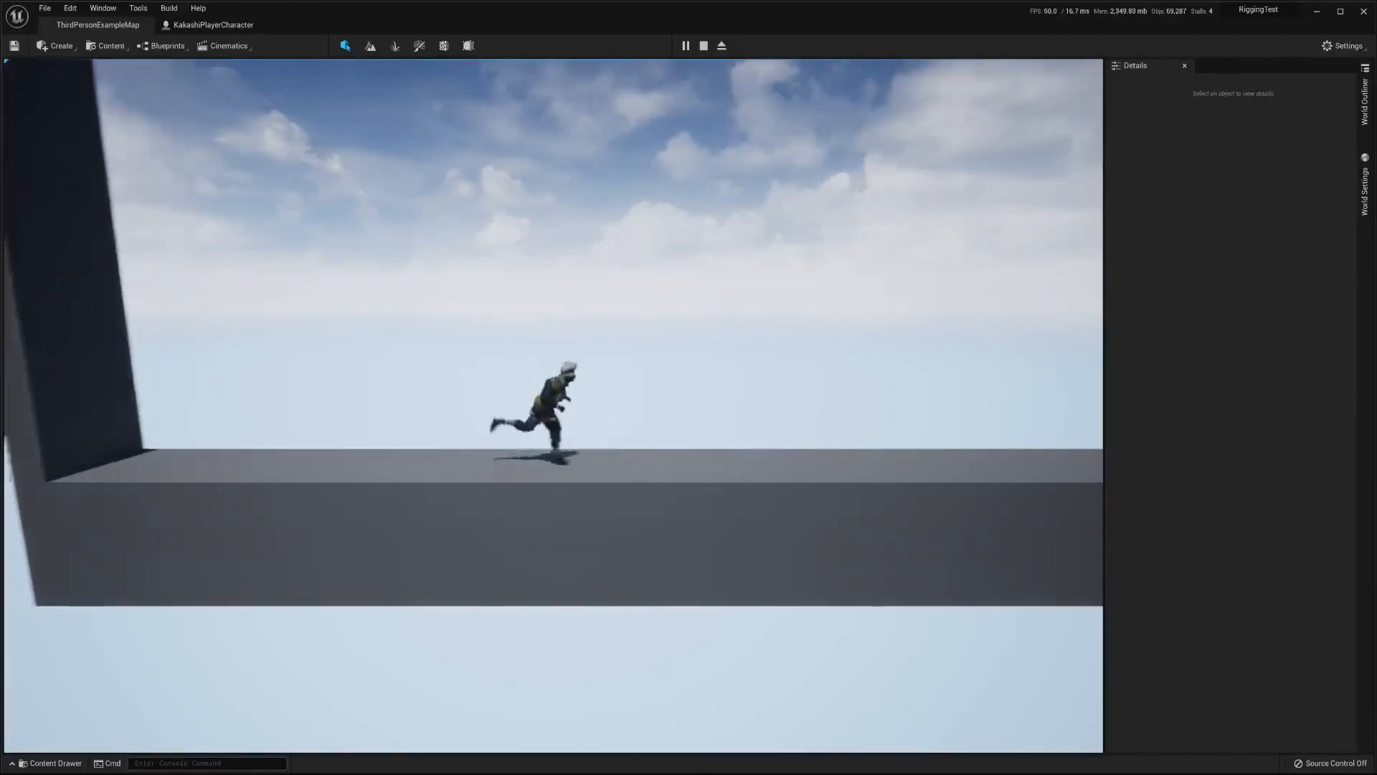
key(space)
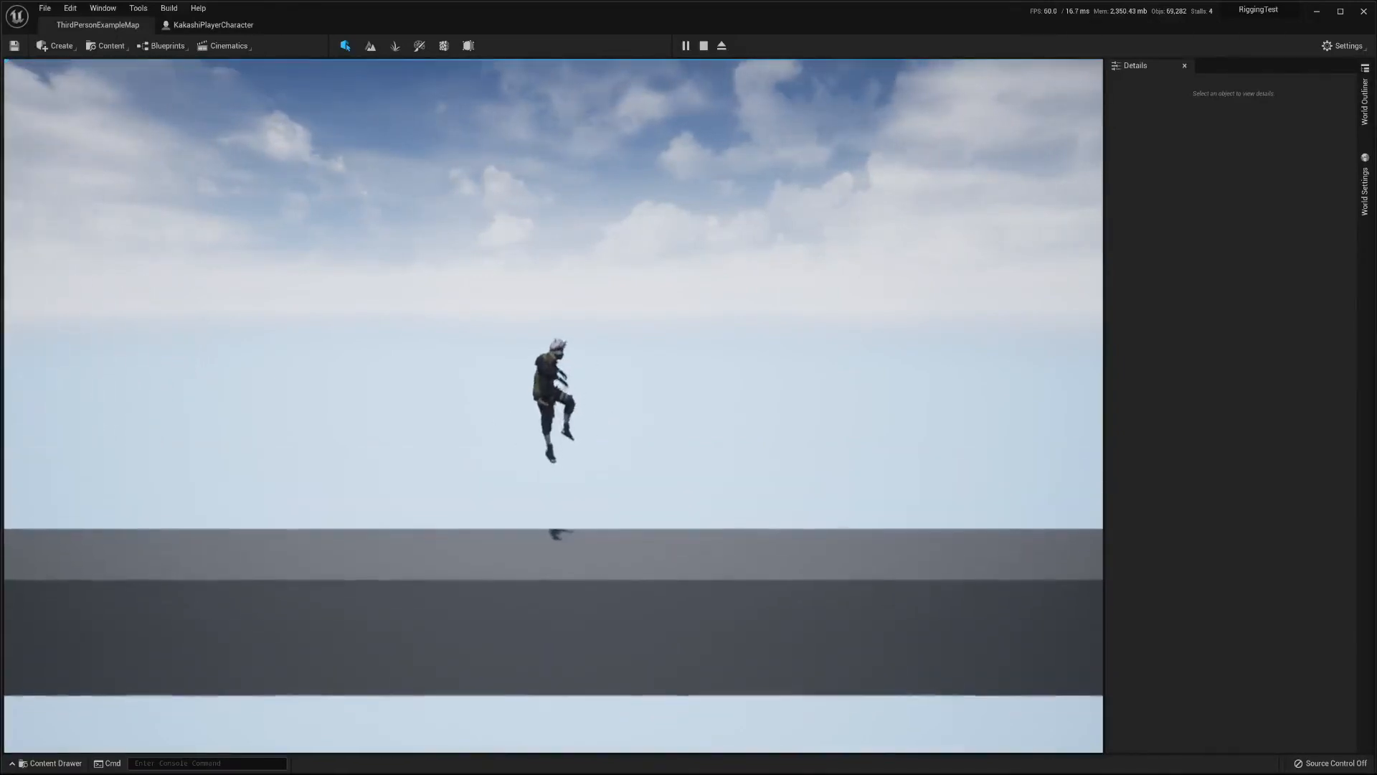
key(Escape)
click(753, 236)
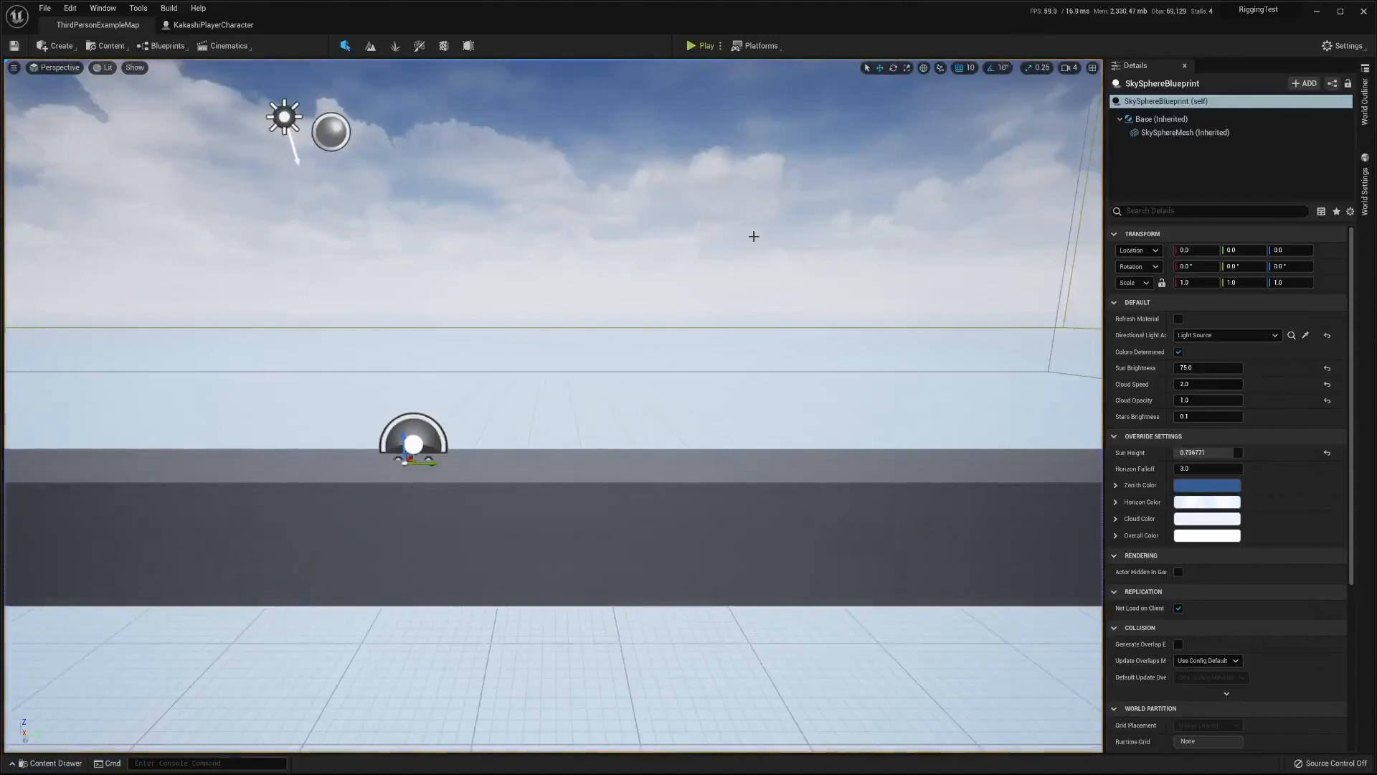